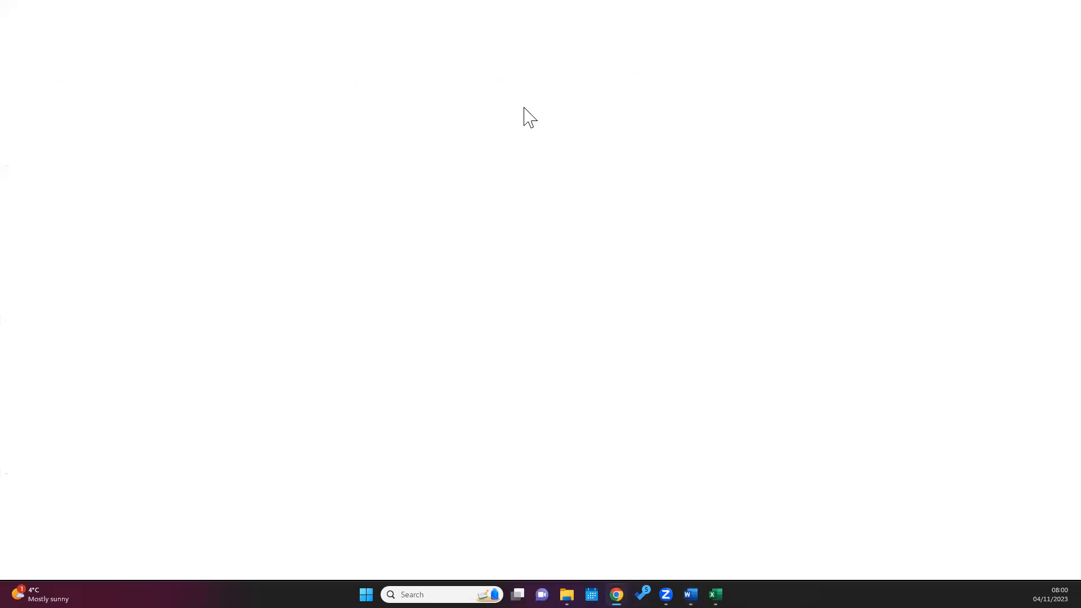
Step: Search the web for Yahoo Finance and open its UK site from the results
left_click(394, 40)
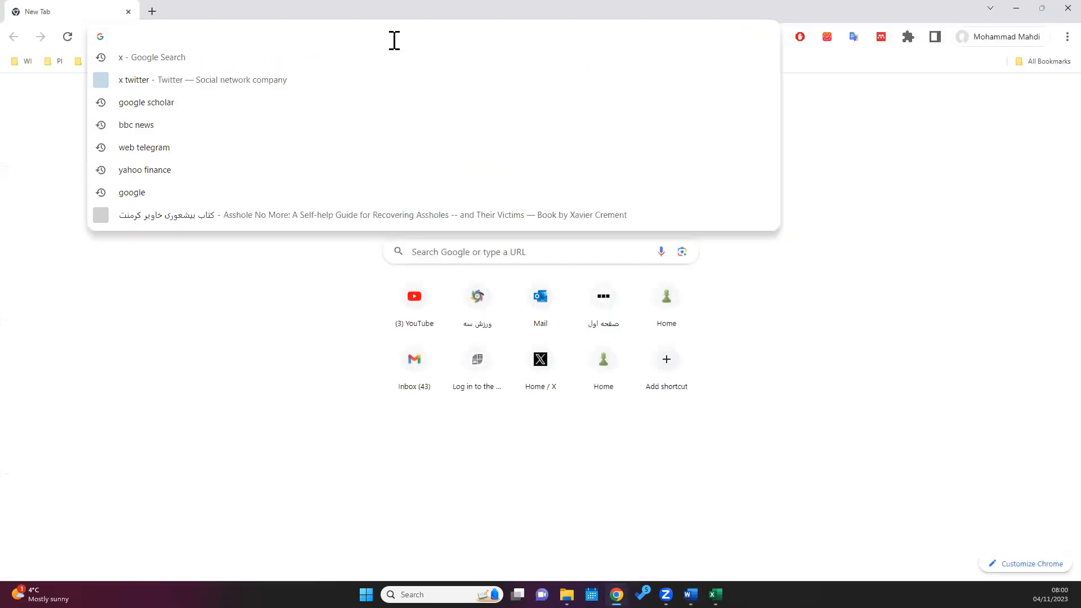
type("yahoo finan")
key("Return")
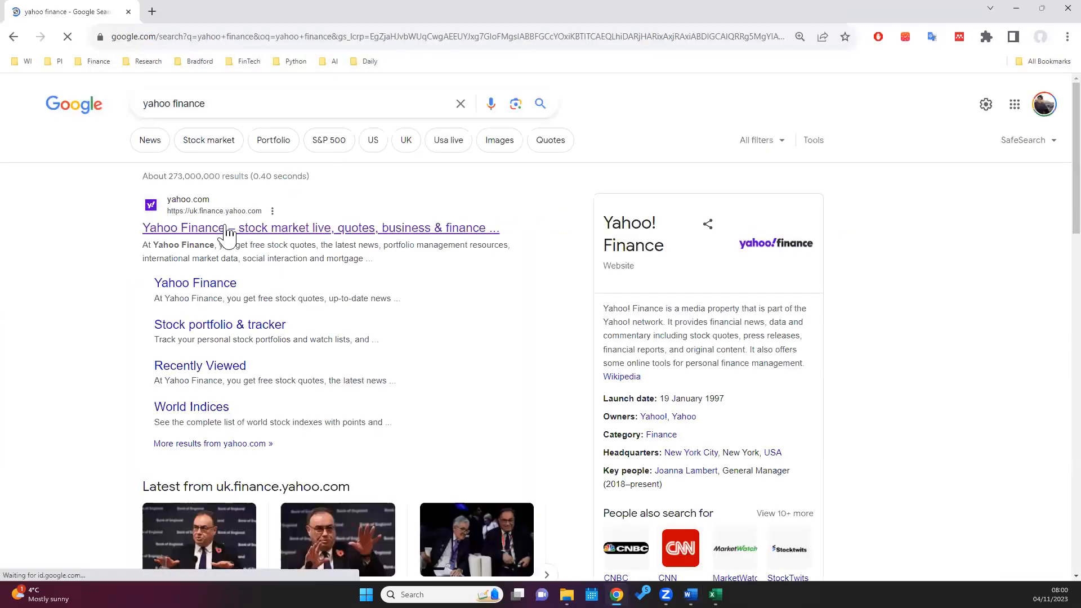
left_click(227, 231)
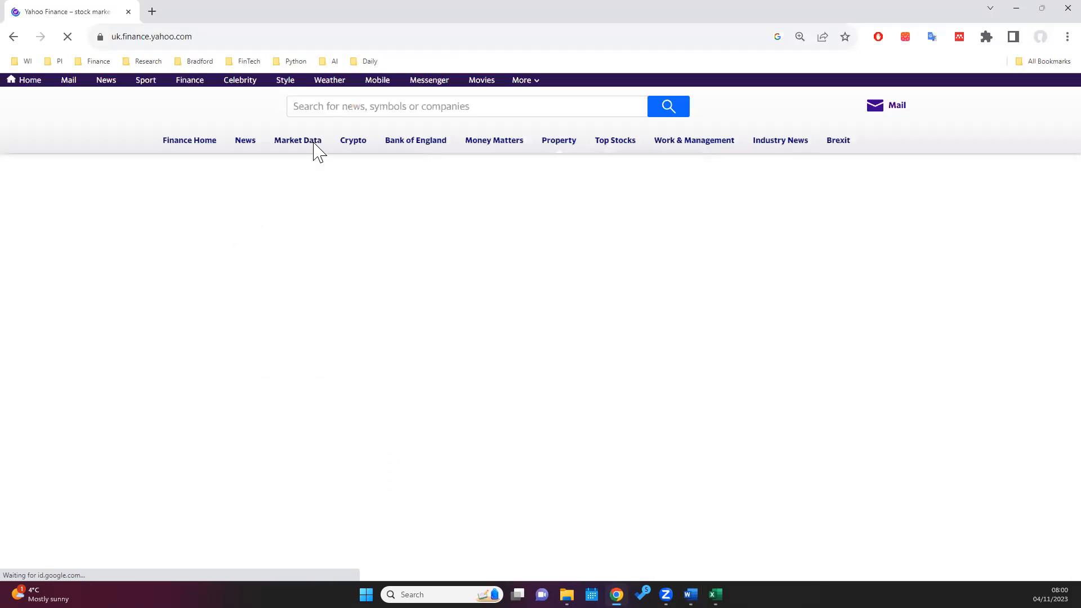
Step: Find the Amazon.com, Inc. (AMZN) stock and open its quote page
left_click(384, 106)
type("amz")
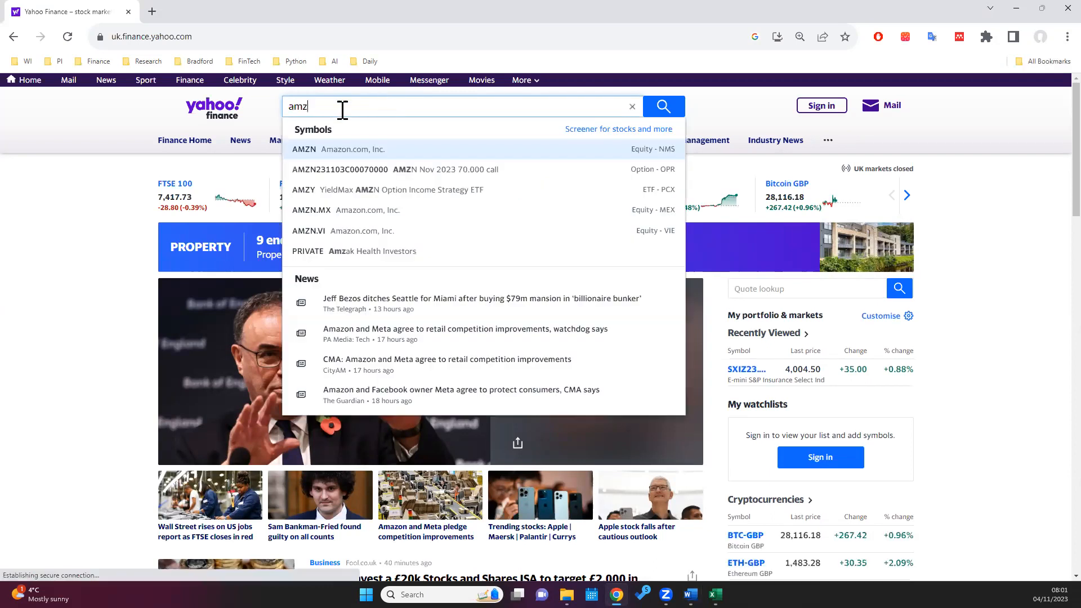
left_click(310, 153)
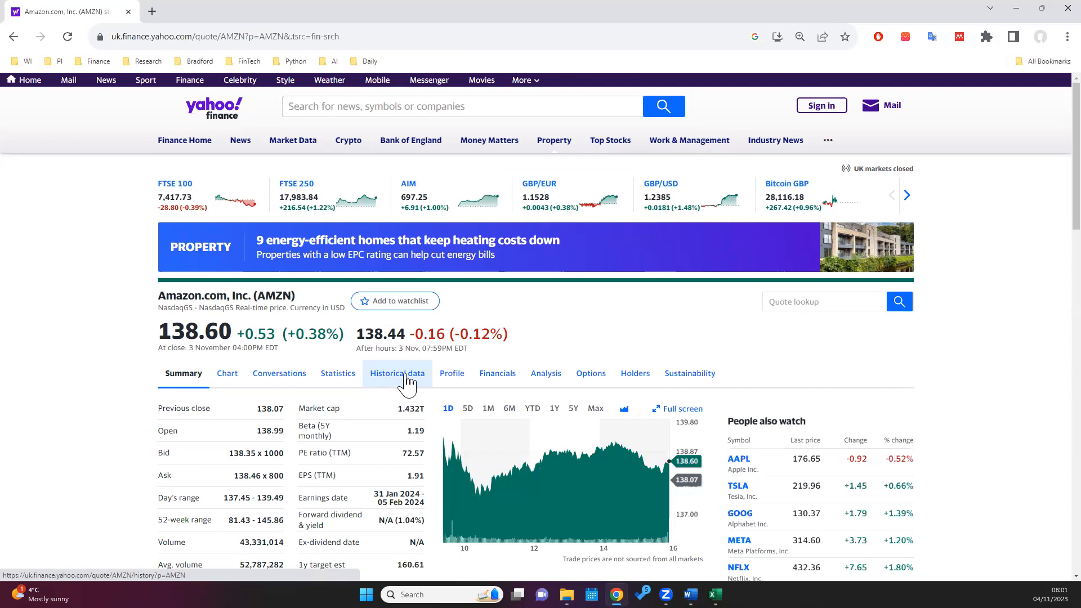
Step: Set Amazon's historical data to the 5Y period and download the daily prices as a CSV file
left_click(407, 383)
scroll(415, 374, "down", 2)
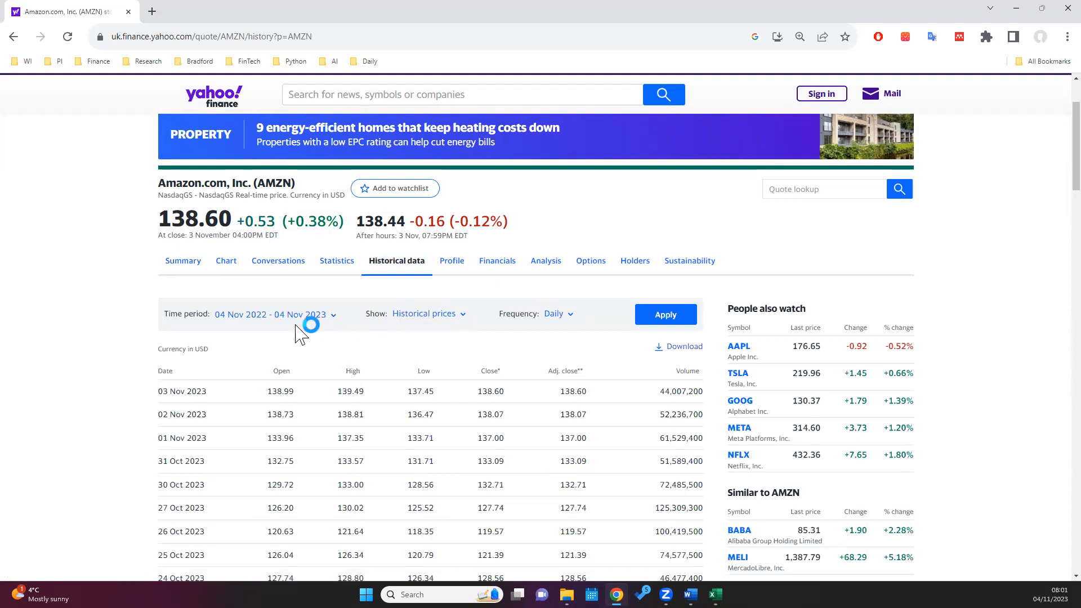
left_click(330, 317)
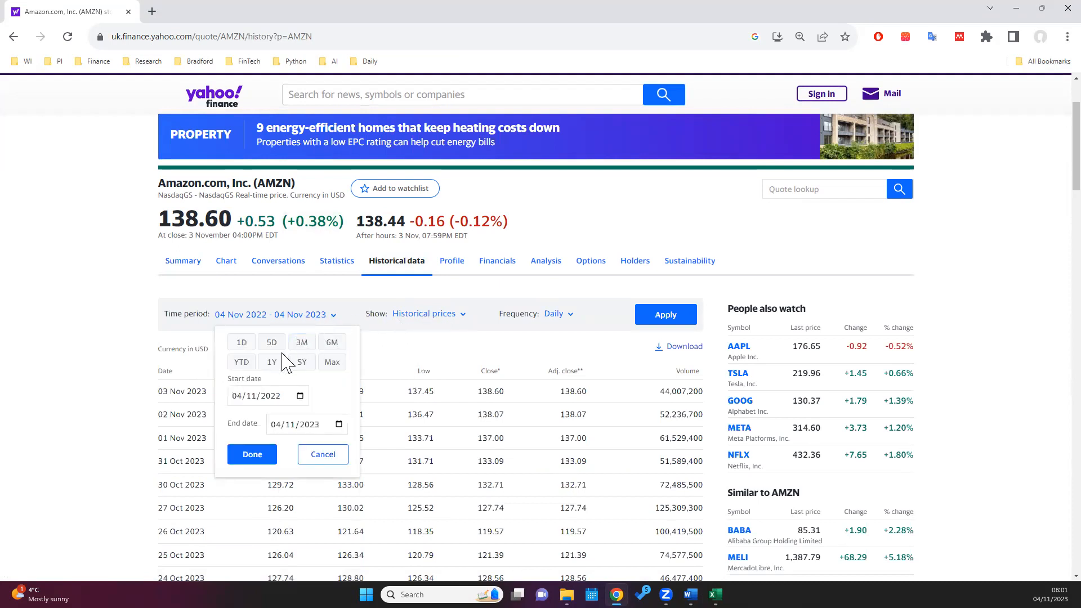
left_click(303, 366)
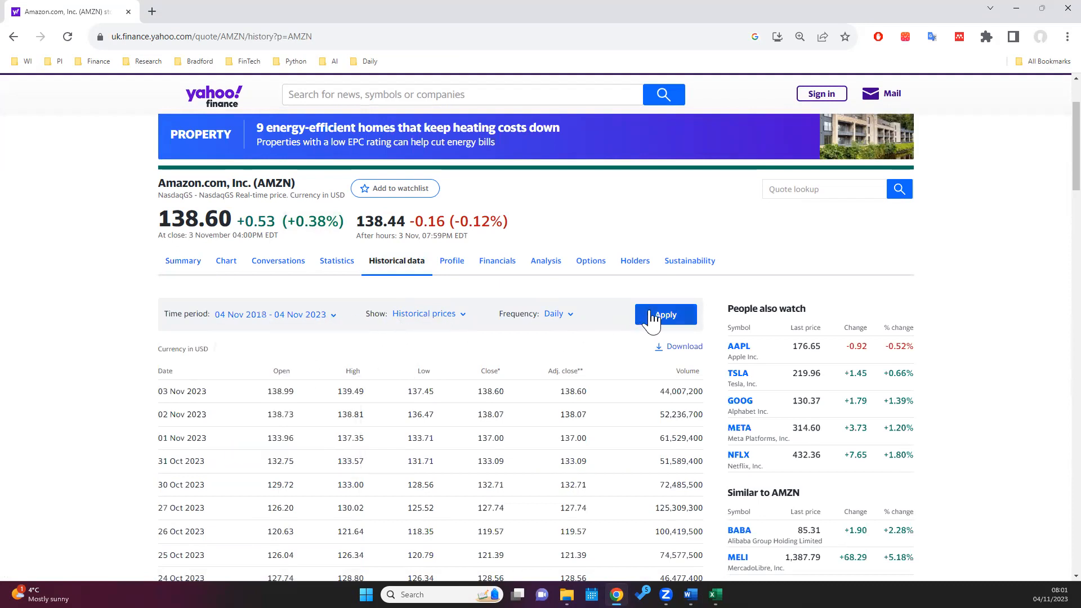
left_click(652, 316)
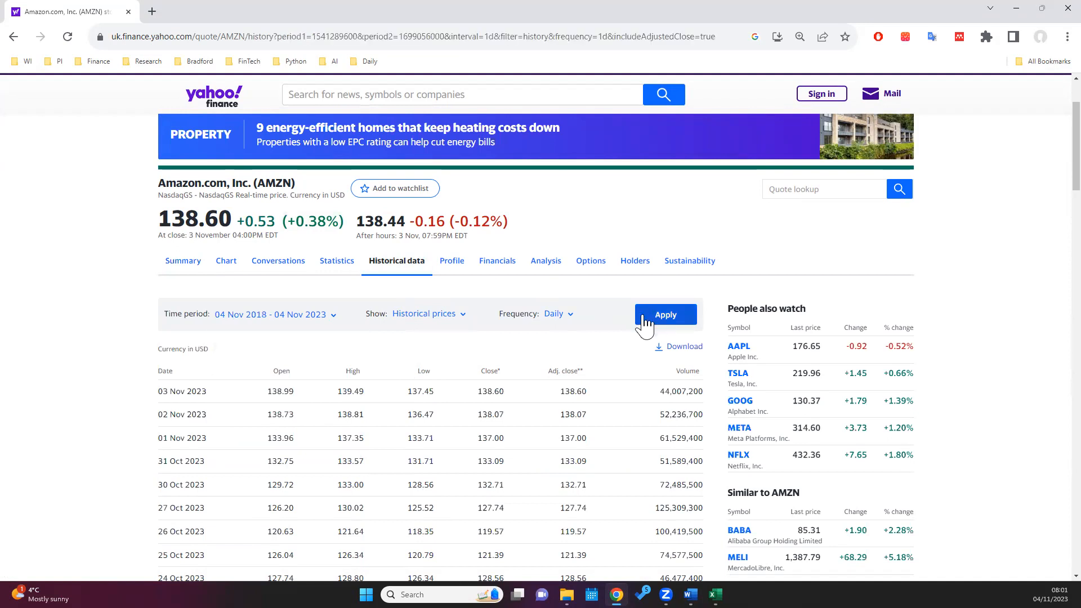
left_click(662, 303)
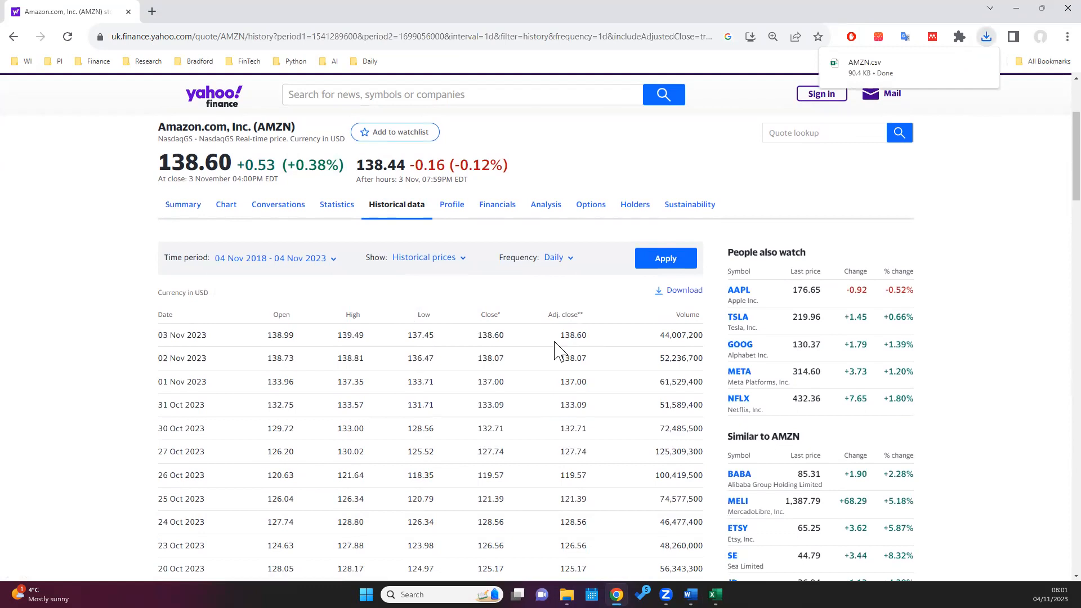
Step: Look up Ford Motor Company (F) and open its historical data
left_click(367, 94)
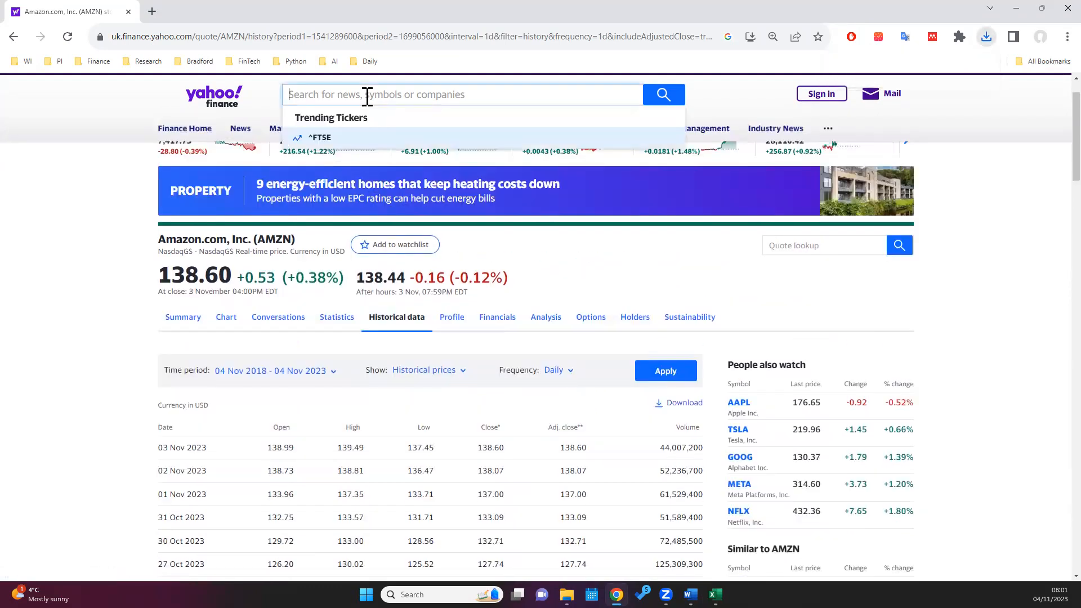
type("Ford")
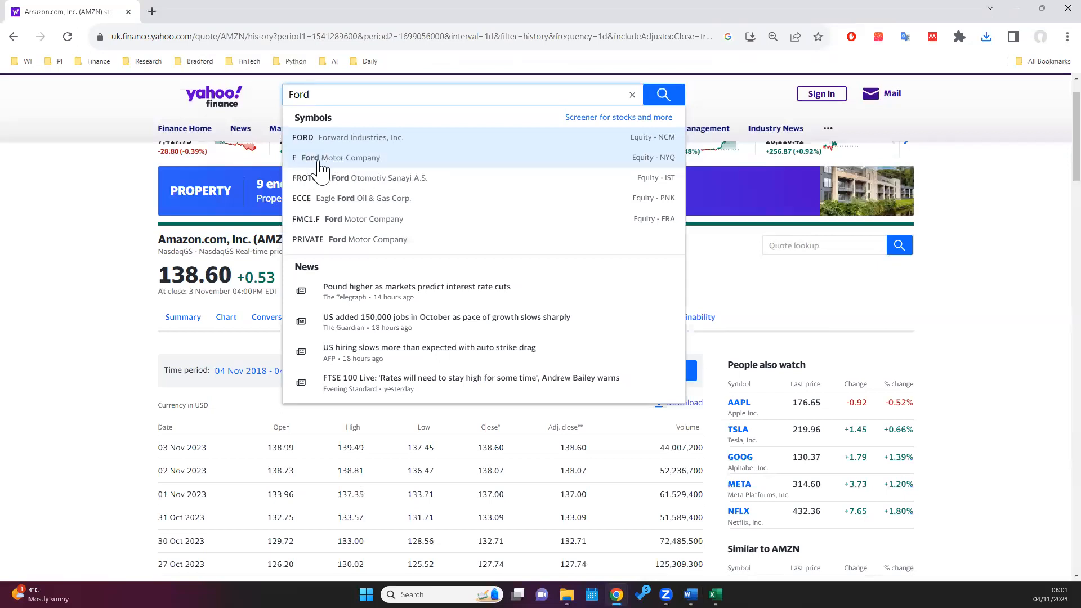
left_click(342, 162)
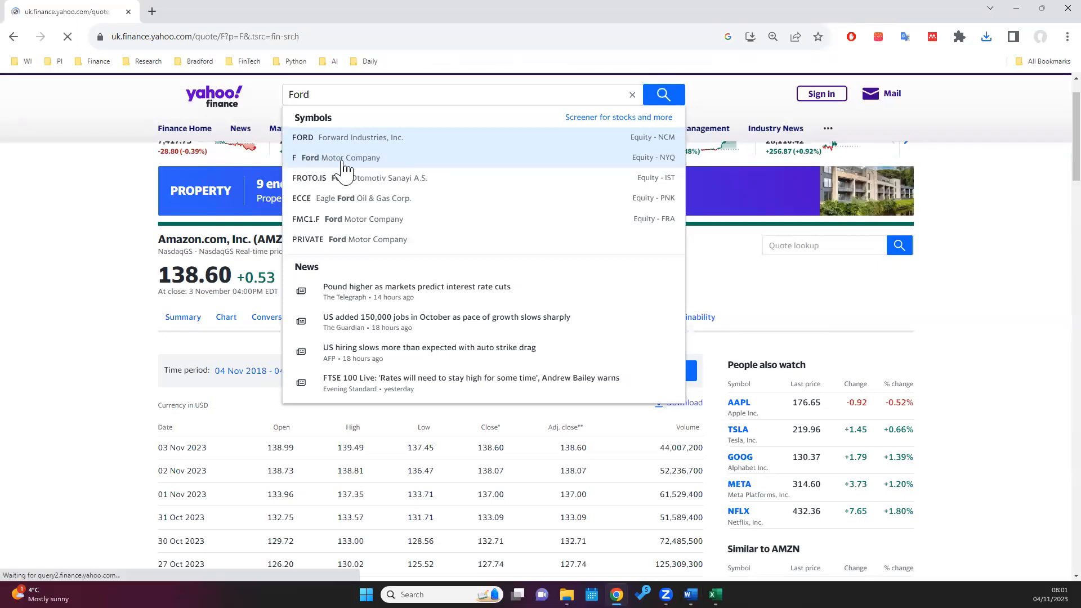
scroll(352, 321, "down", 3)
left_click(400, 213)
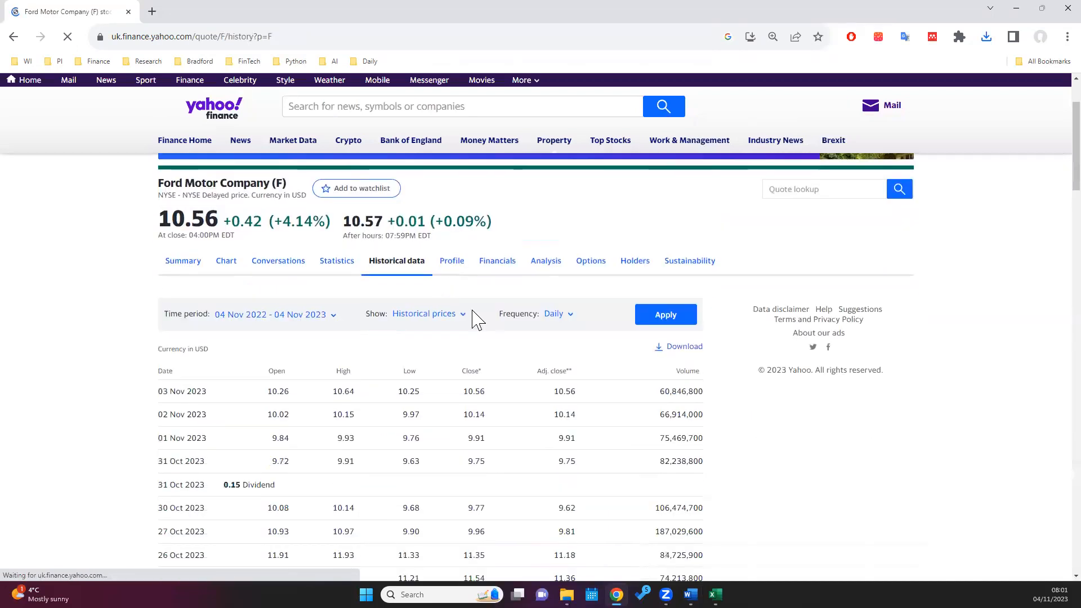
Step: Apply the 5Y time period to Ford's daily price history and download the data
left_click(332, 315)
left_click(304, 366)
left_click(664, 321)
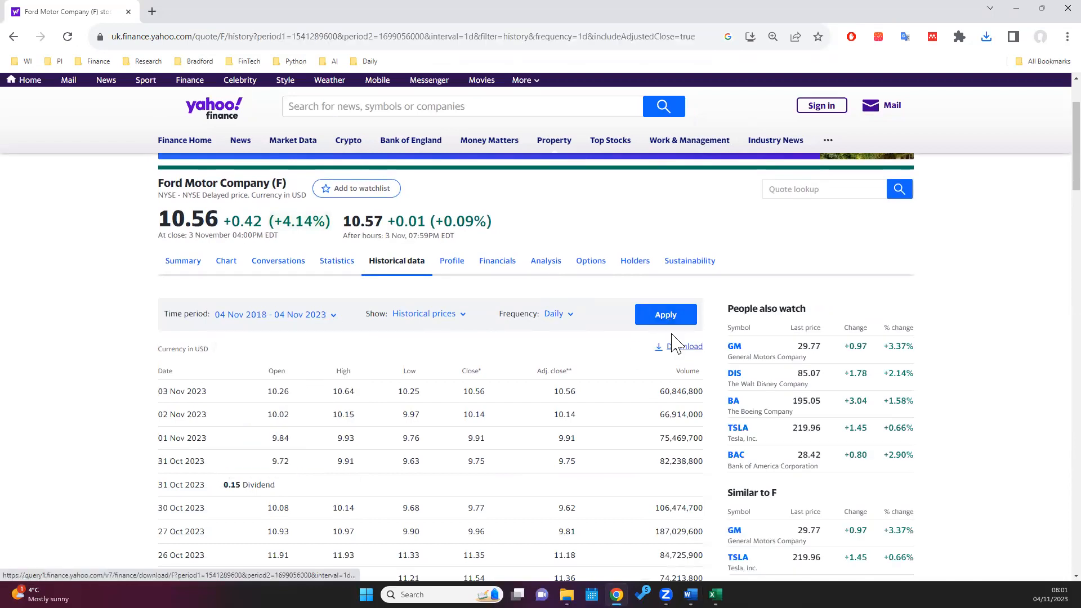
left_click(659, 293)
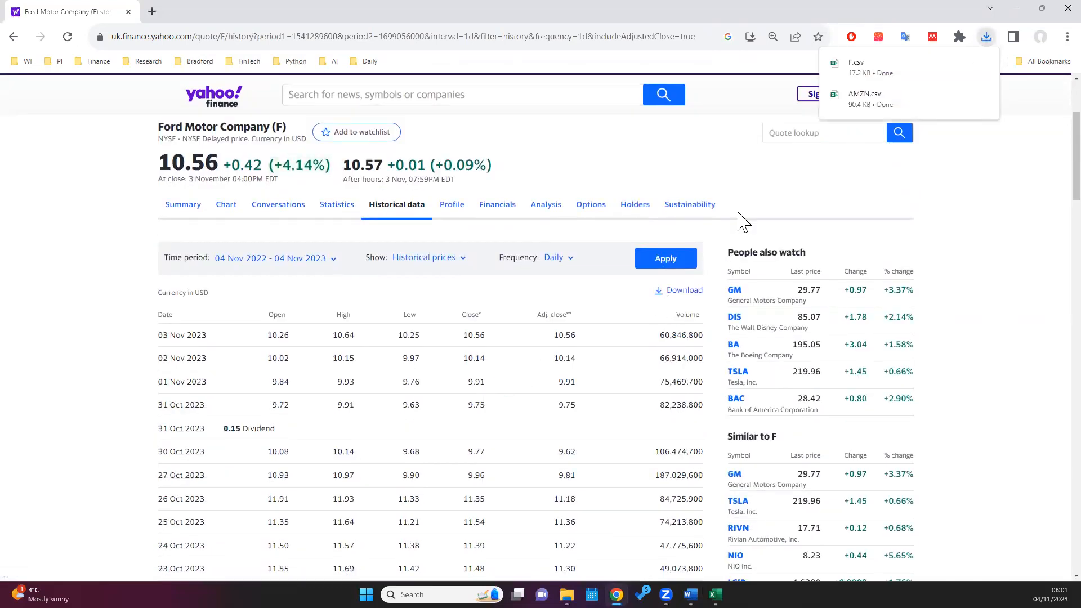
Step: Open the downloaded F and AMZN price files in Excel and fit the AMZN sheet's Date column to its contents
left_click(964, 63)
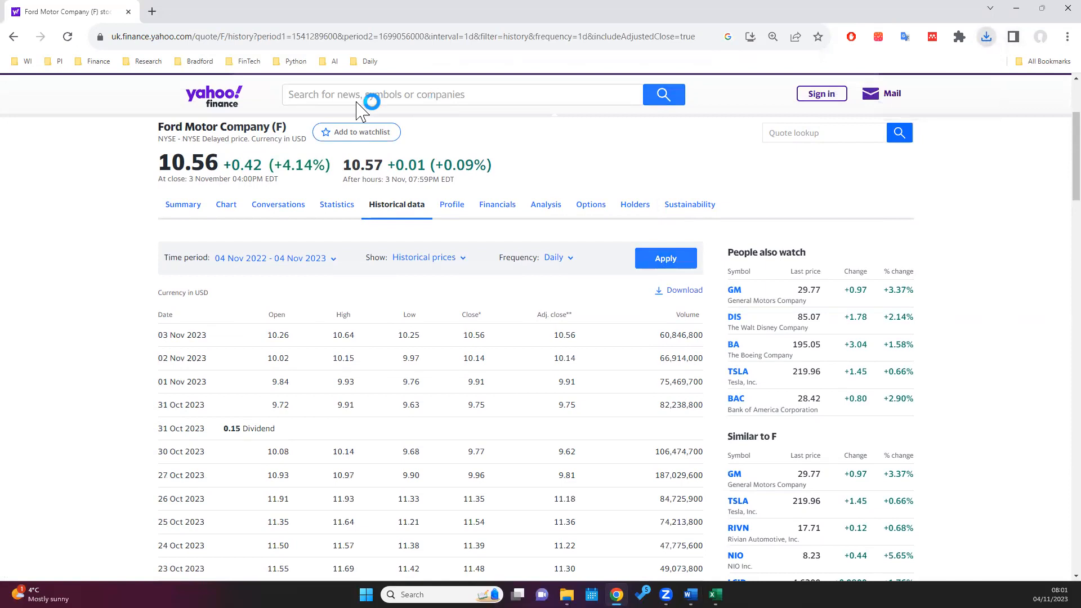
left_click(871, 11)
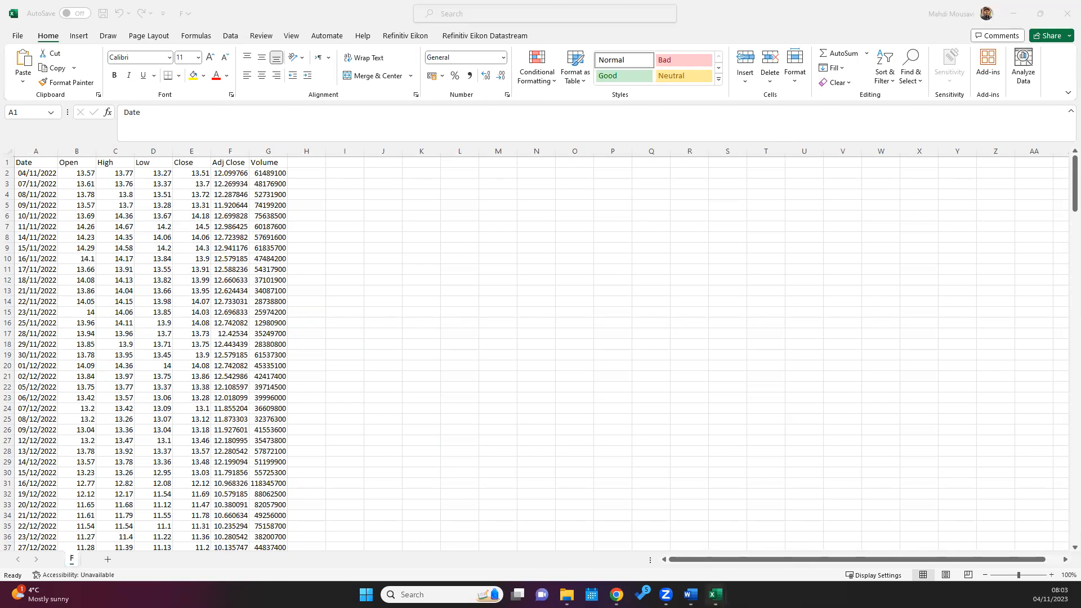
mouse_move(715, 595)
left_click(711, 543)
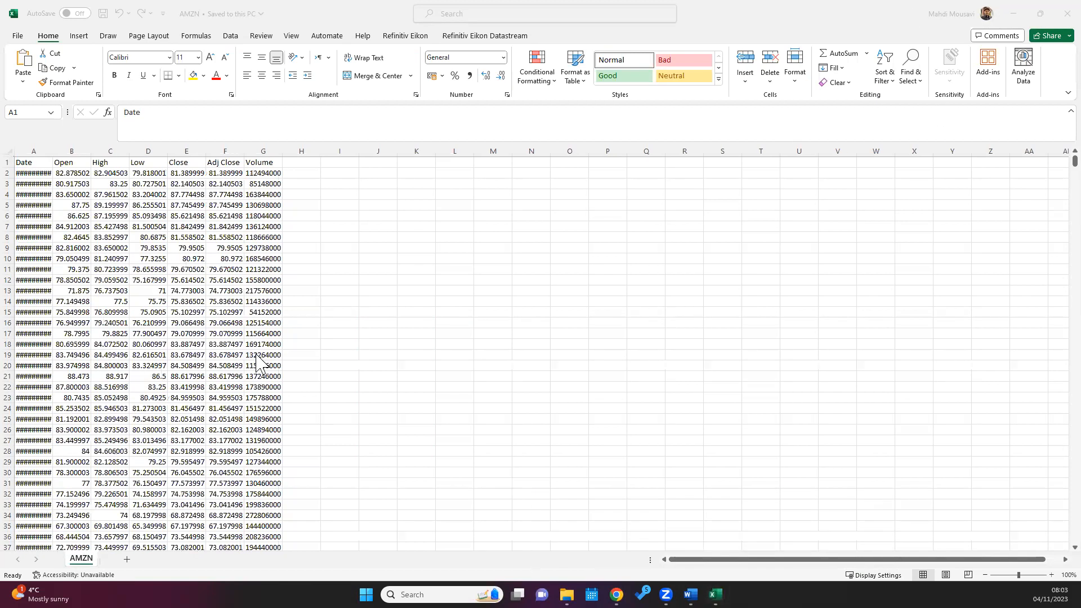
double_click(51, 148)
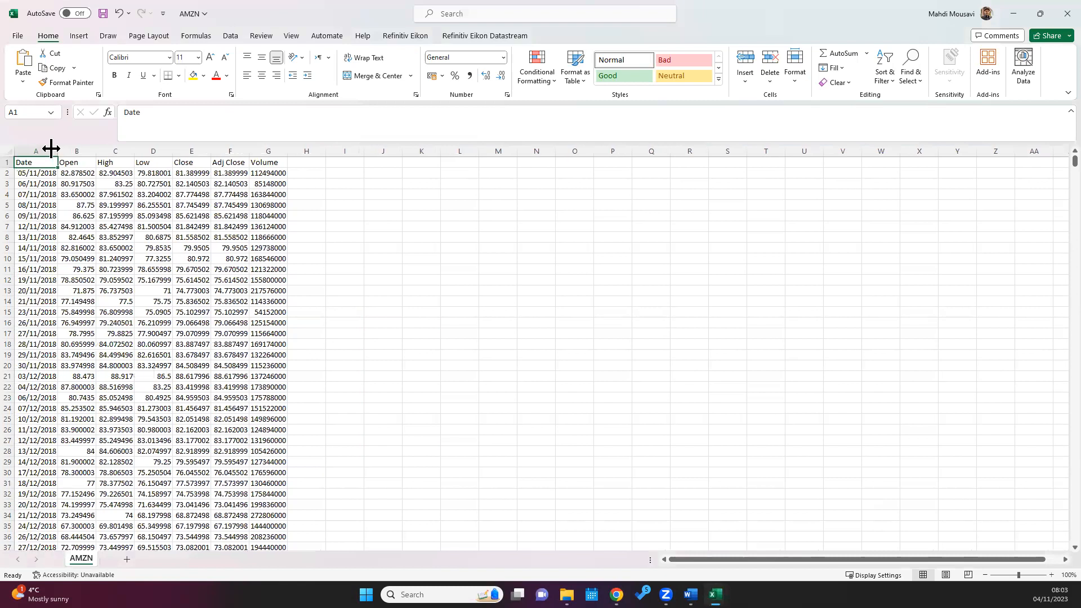
mouse_move(715, 595)
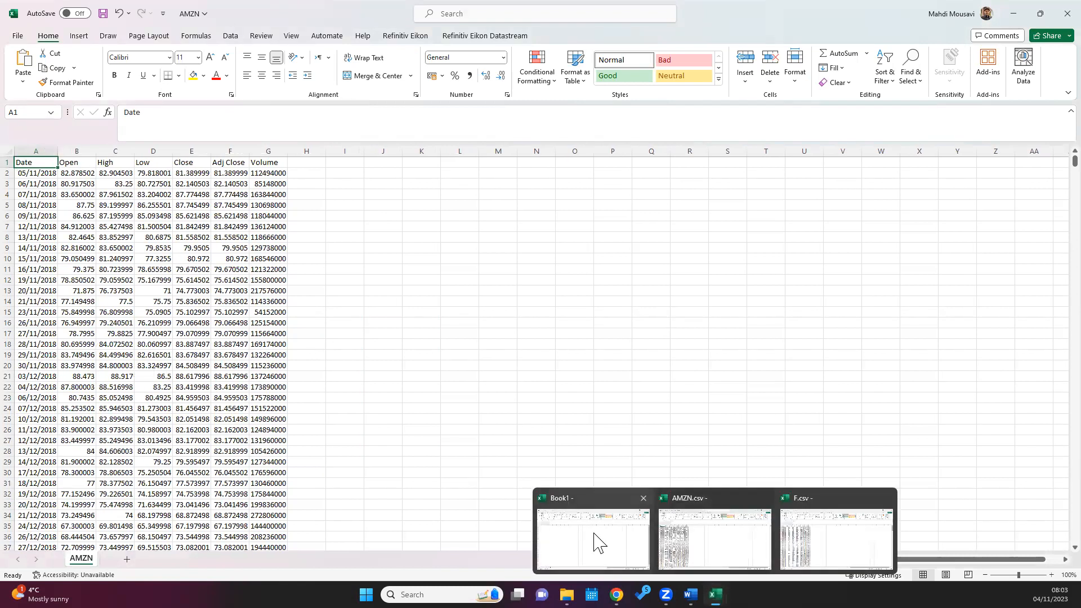
left_click(594, 541)
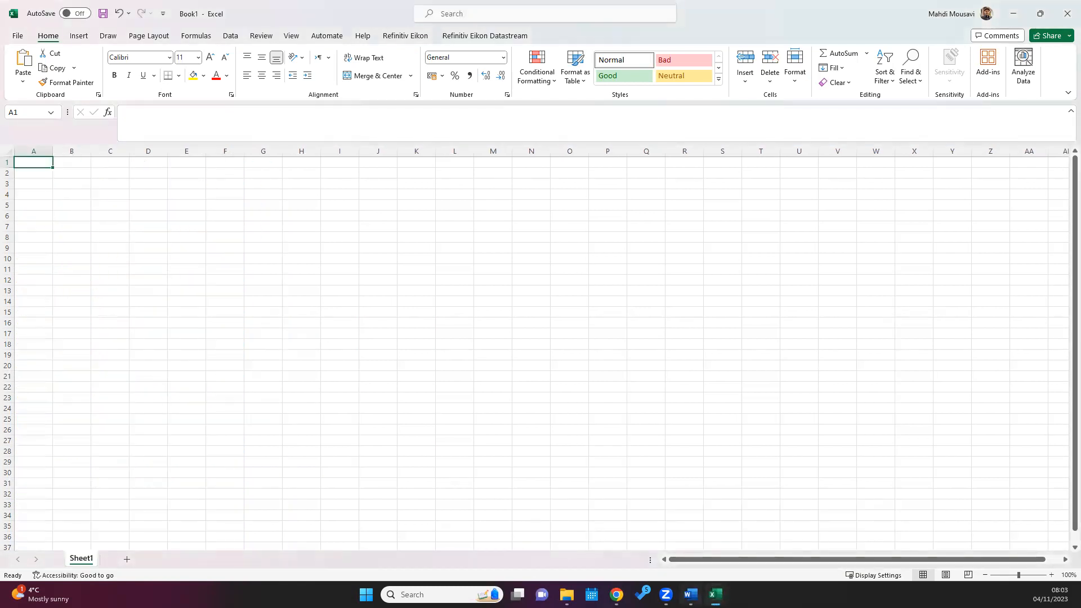
left_click(715, 594)
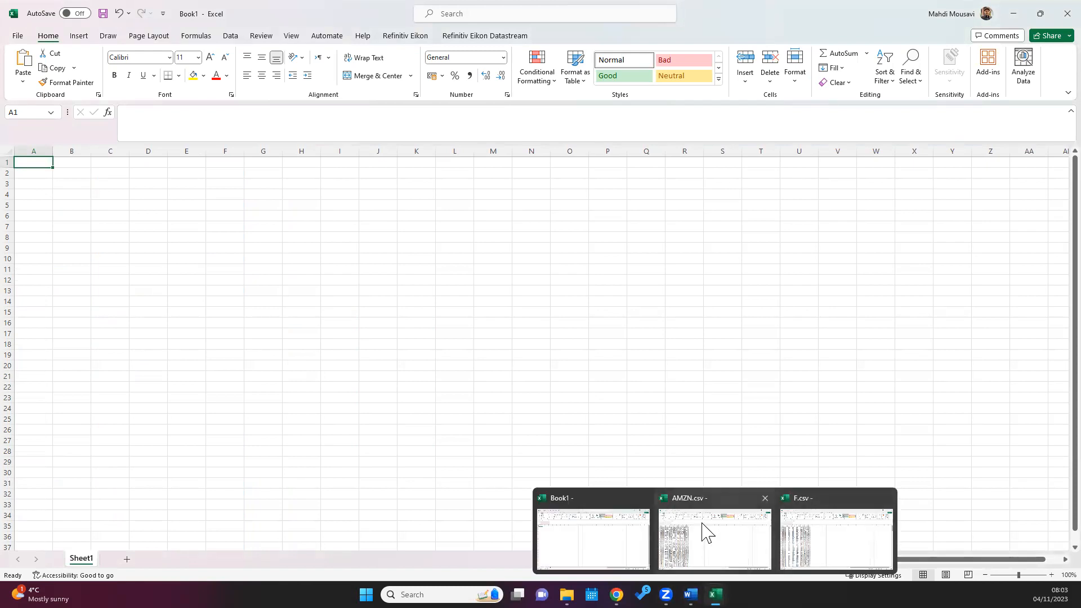
left_click(723, 549)
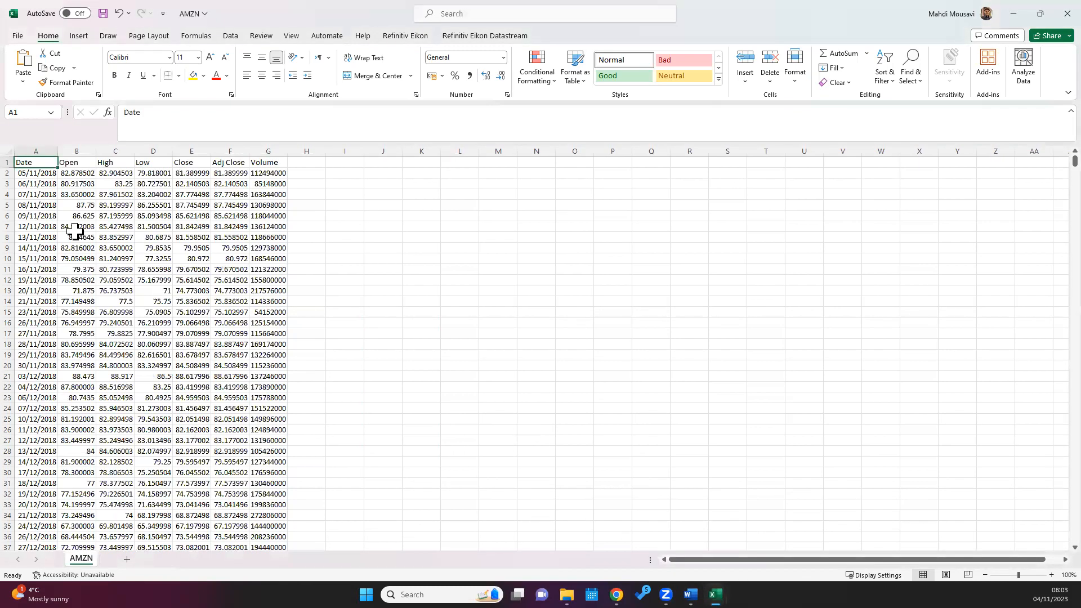
Step: Copy the whole Date and Adj Close columns of the AMZN sheet together
left_click(35, 146)
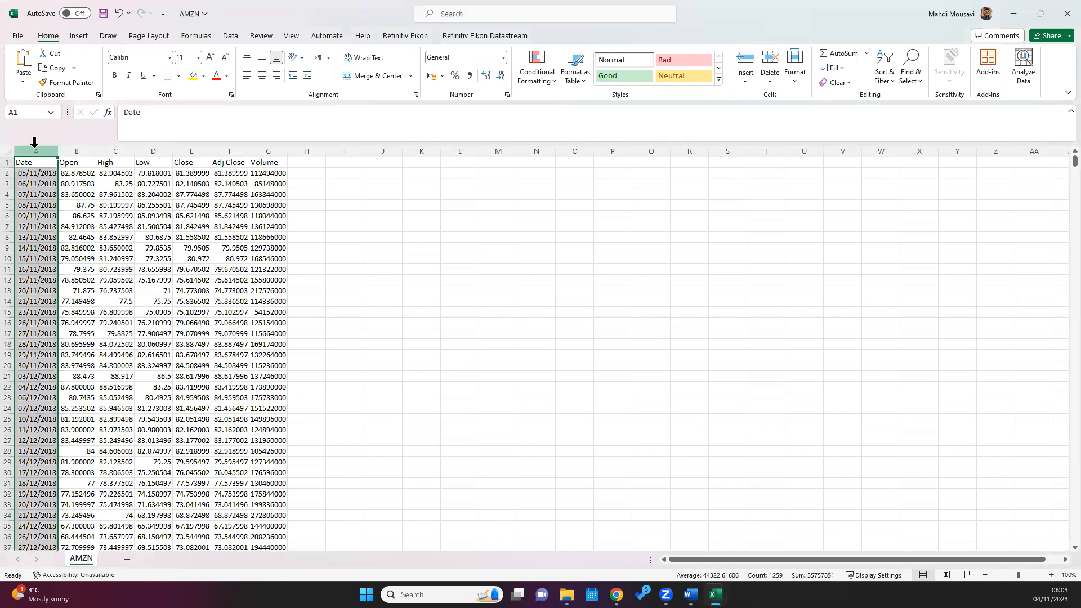
left_click(230, 146)
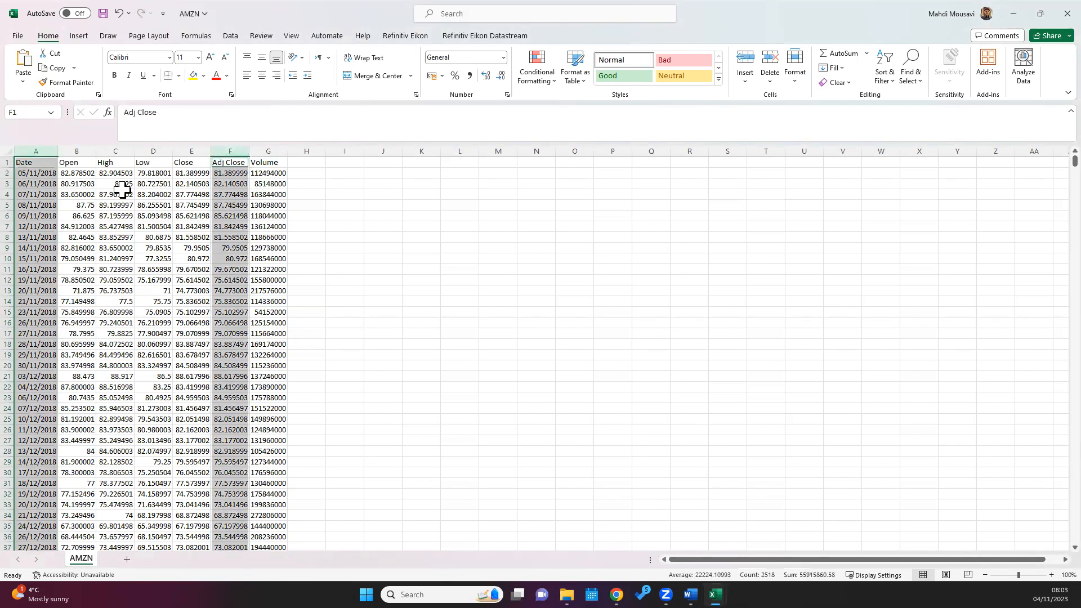
left_click(32, 146)
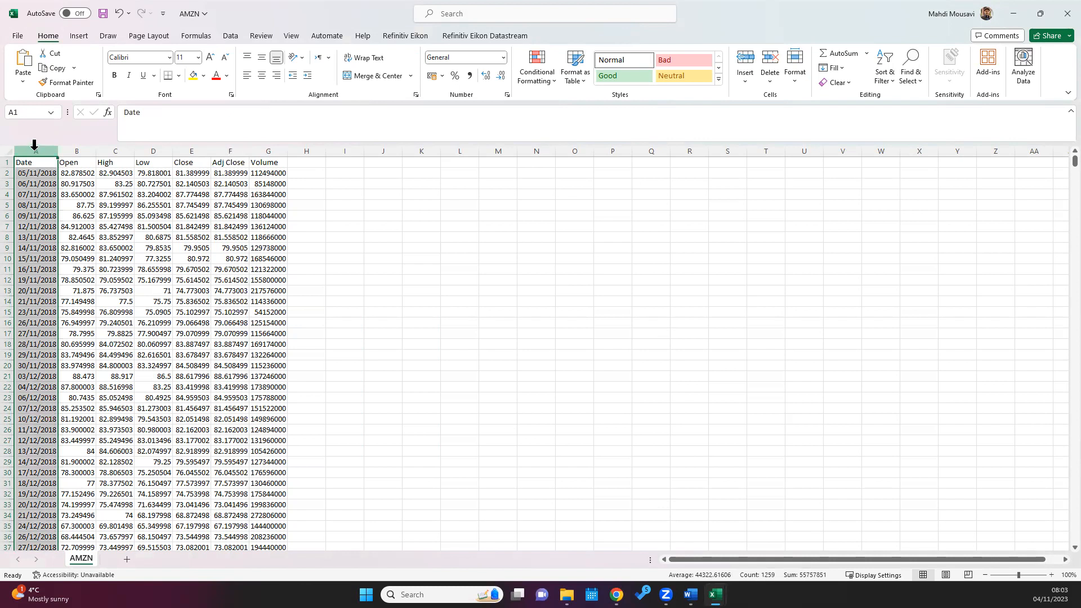
left_click(140, 205)
left_click(42, 147)
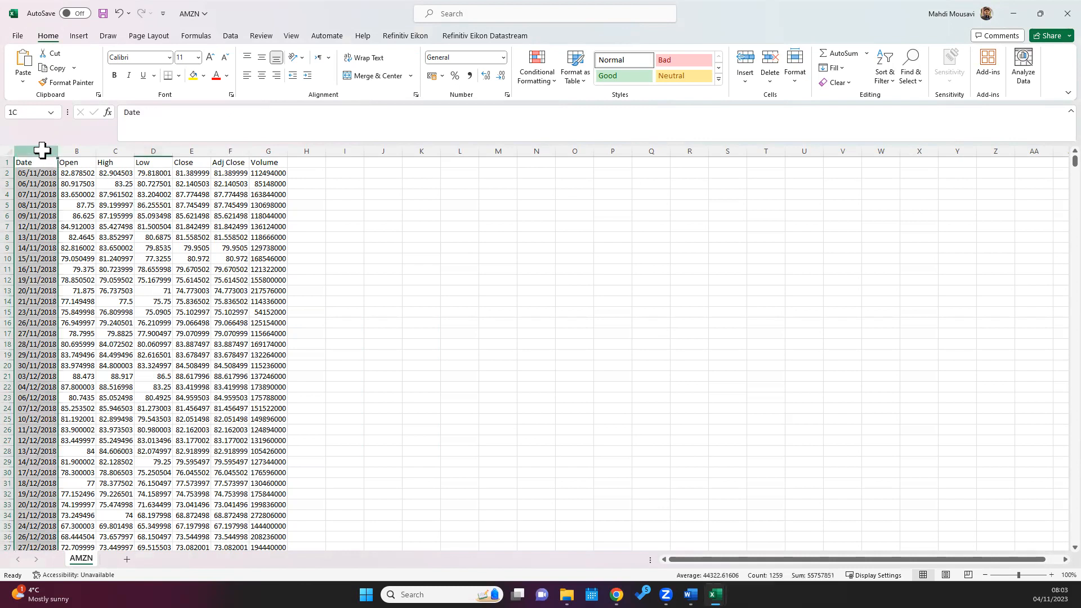
left_click(234, 145, "ctrl")
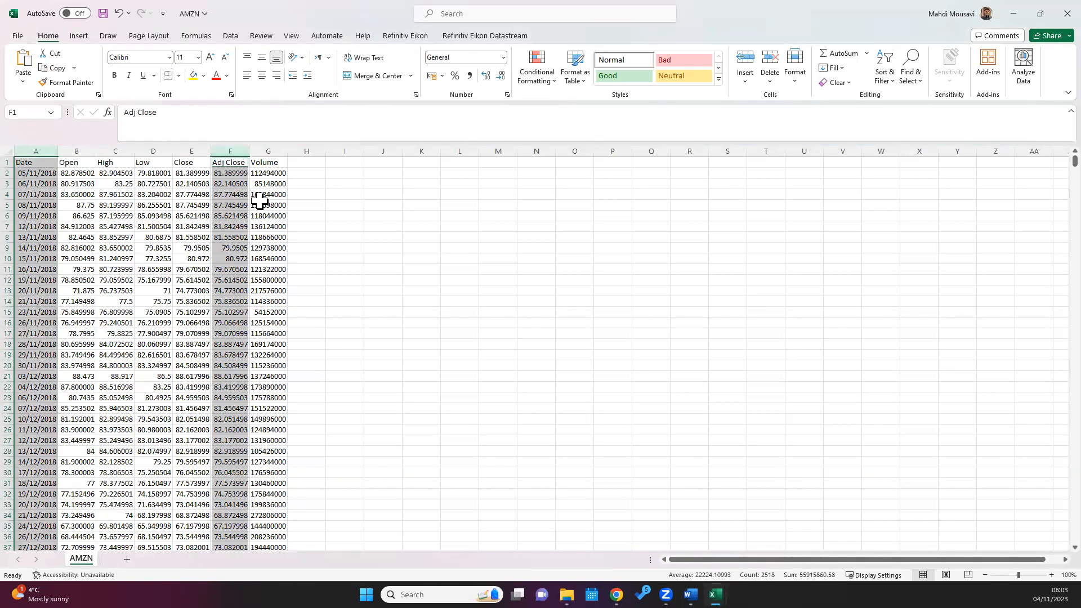
key("ctrl+c")
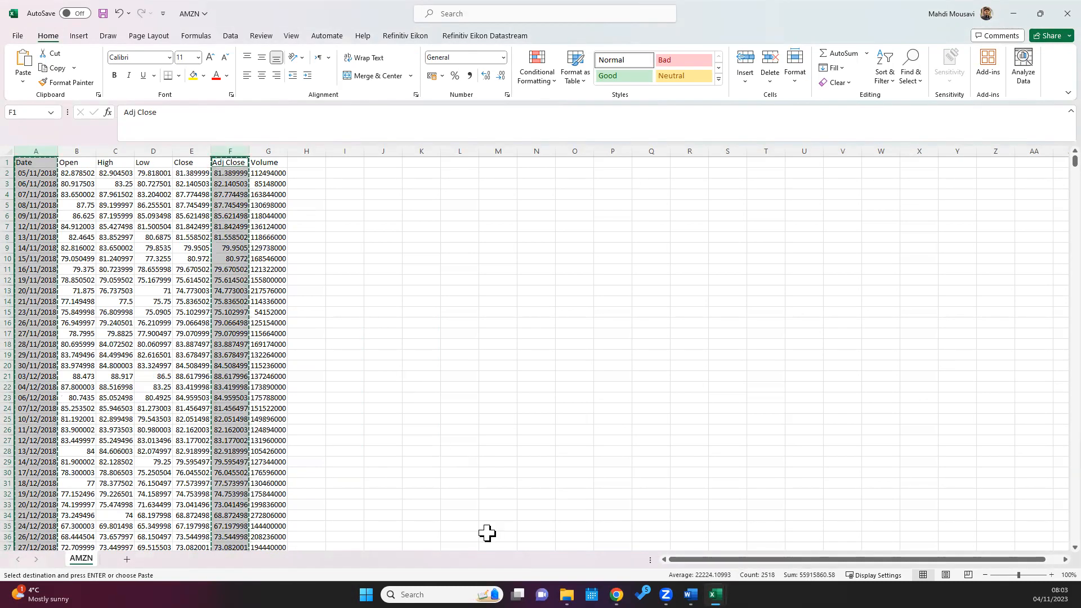
Step: Paste the copied Amazon dates and adjusted closing prices into the blank Book1 workbook, starting at cell A1
mouse_move(715, 595)
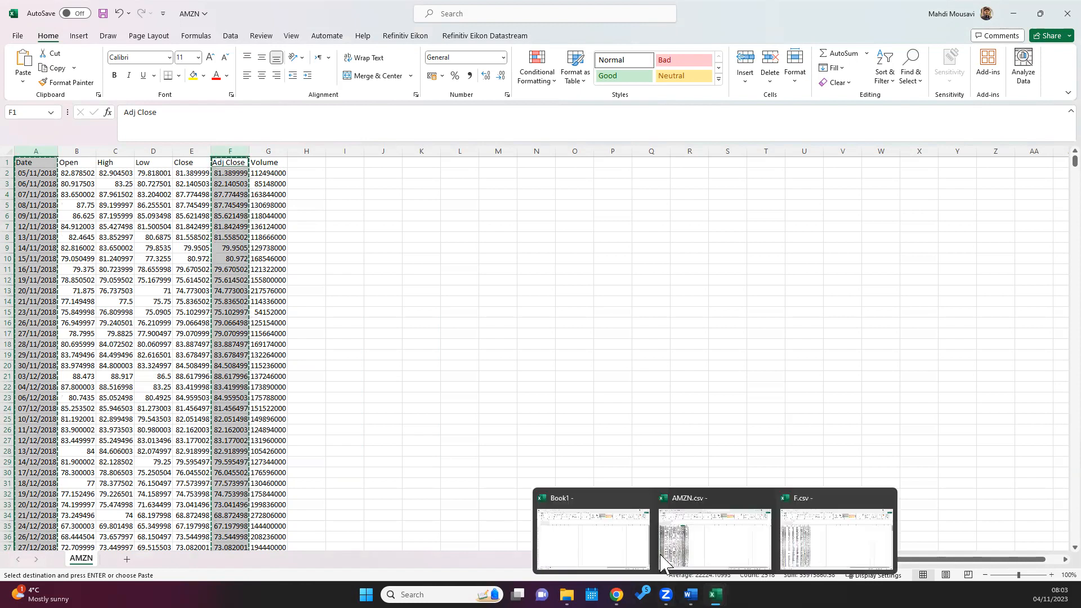
left_click(544, 534)
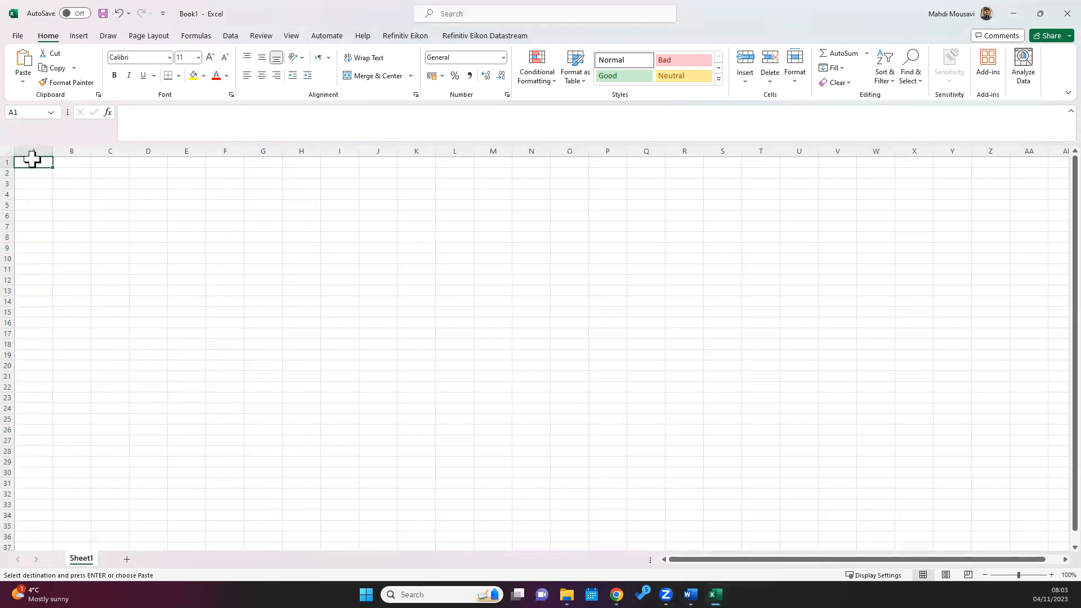
left_click(32, 160)
key("ctrl+v")
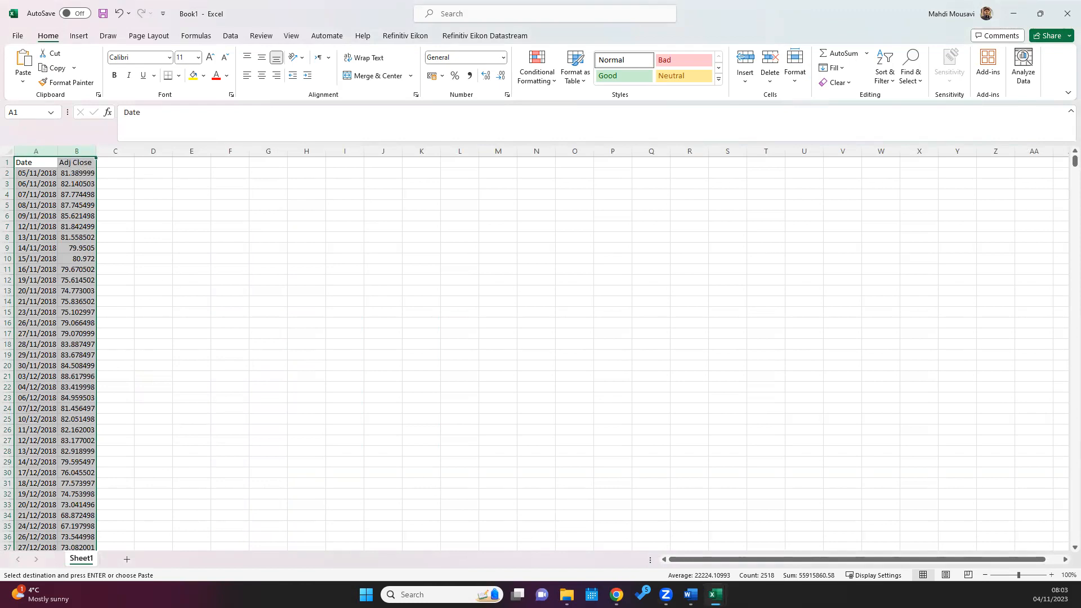
Step: Rename the Adj Close heading in cell B1 of the Book1 workbook as AMZN
mouse_move(715, 594)
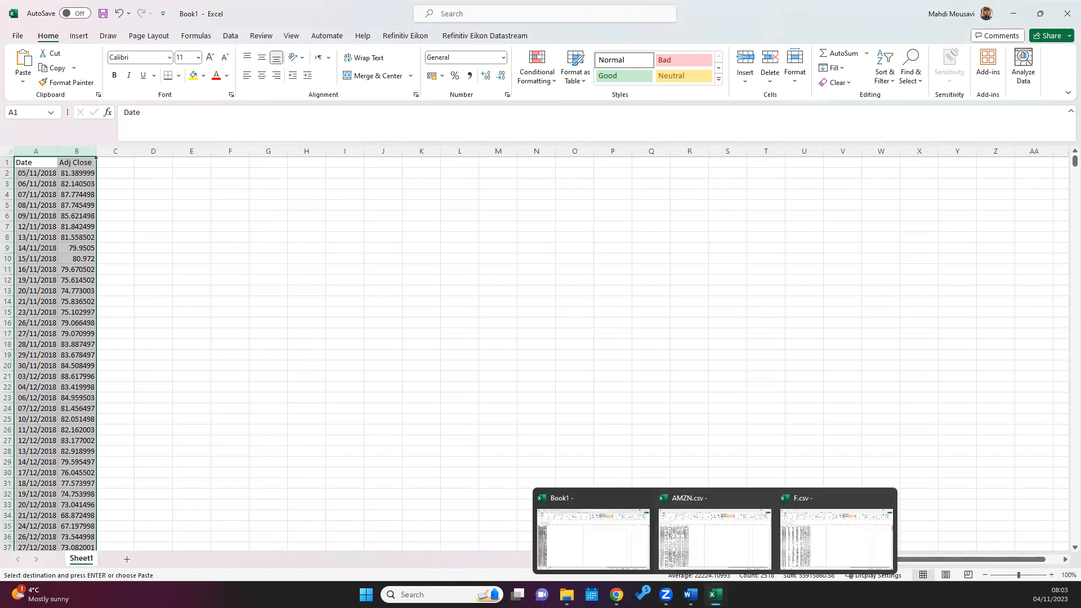
left_click(732, 540)
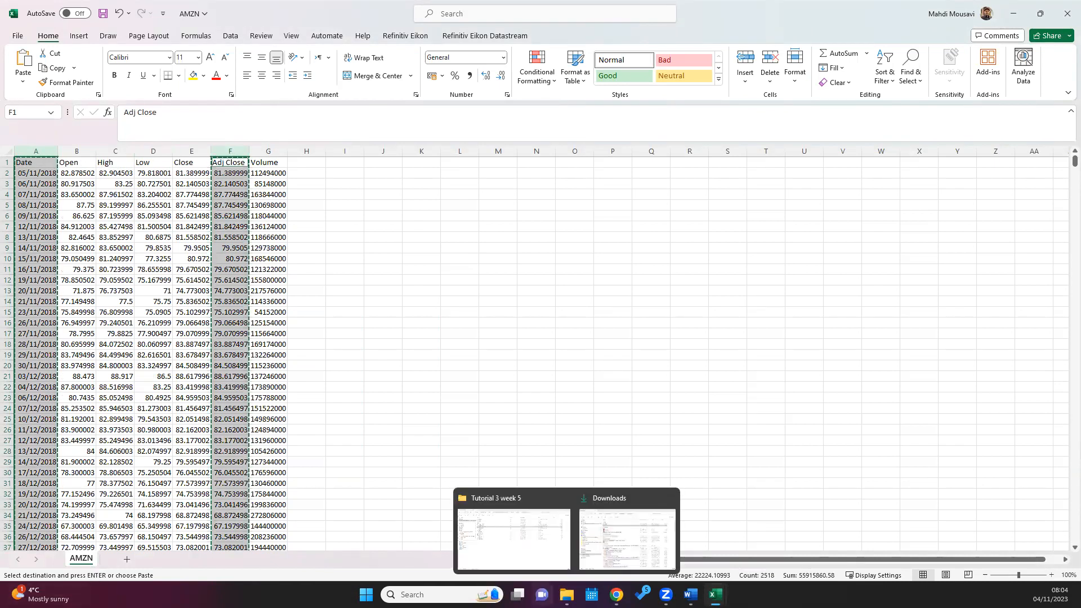
mouse_move(715, 595)
left_click(580, 546)
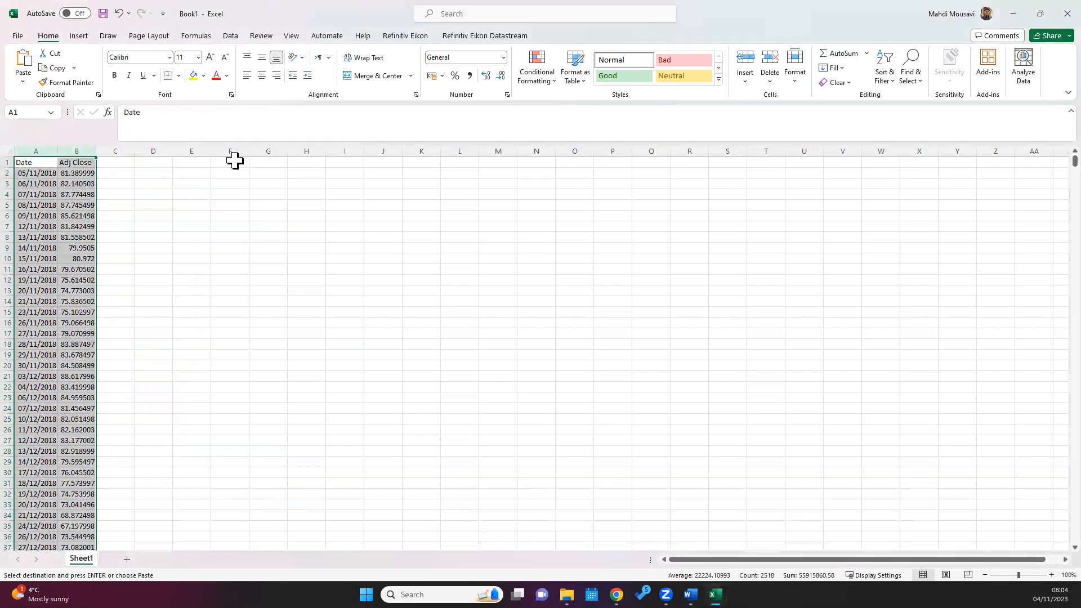
left_click(71, 161)
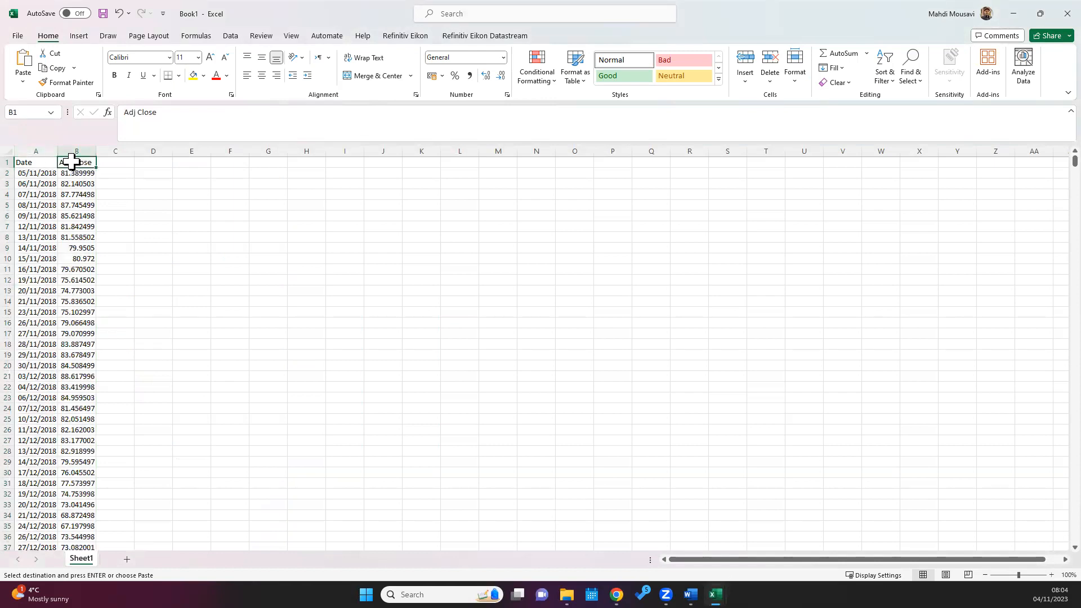
type("AMZN")
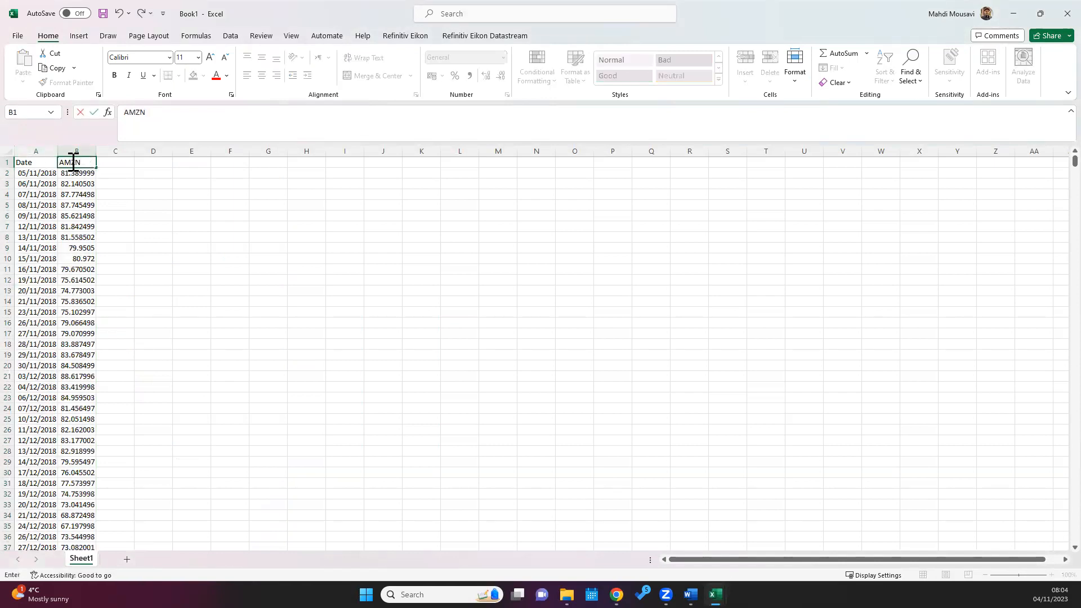
key("Tab")
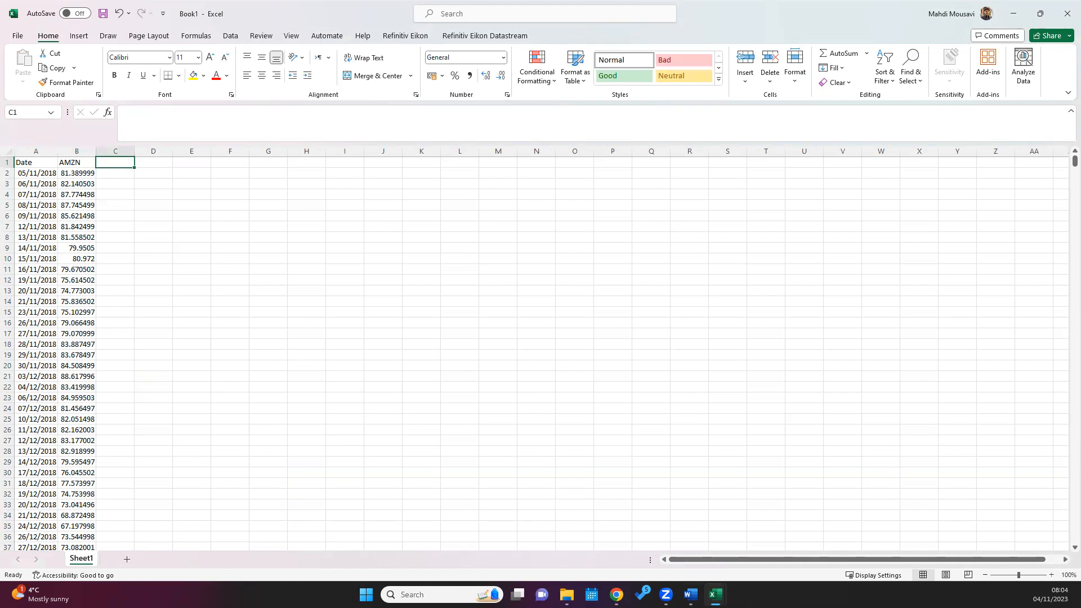
Step: Copy the whole Adj Close column of the F price file into Book1, starting at cell C1
mouse_move(715, 595)
left_click(796, 541)
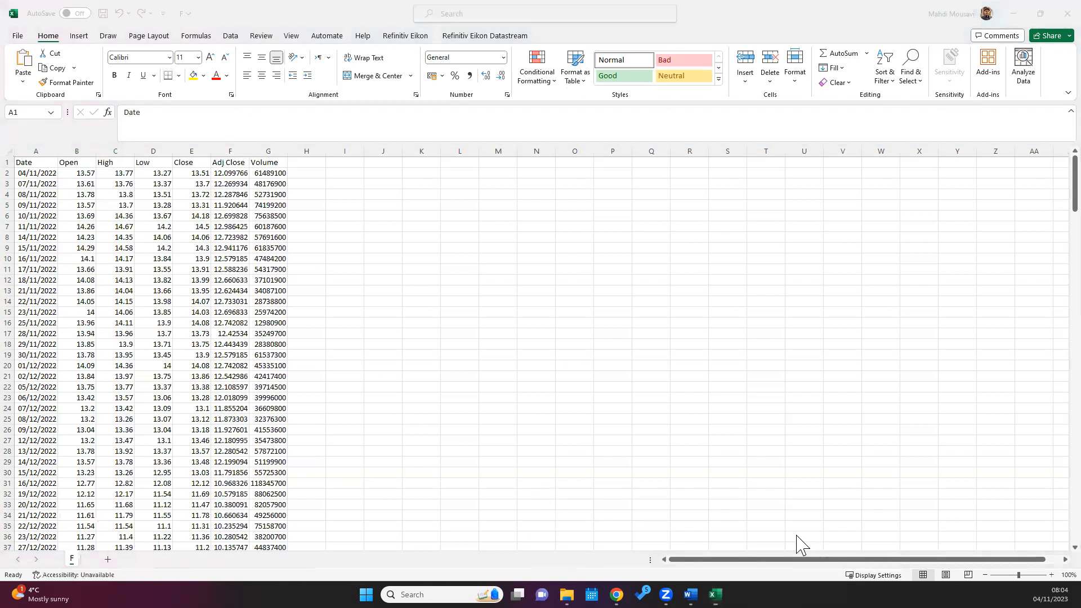
left_click(228, 149)
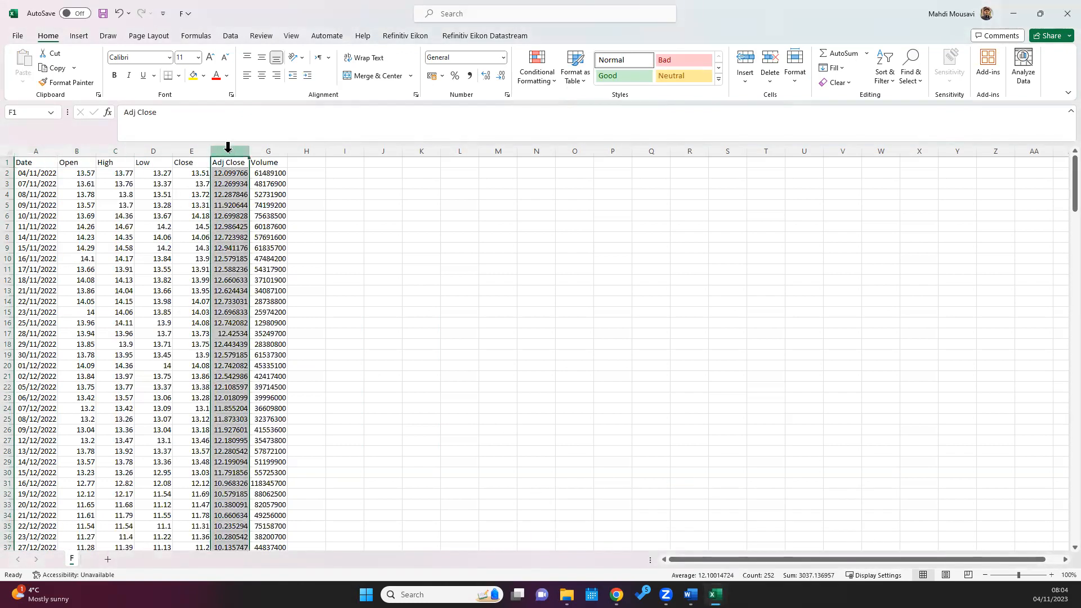
key("ctrl+c")
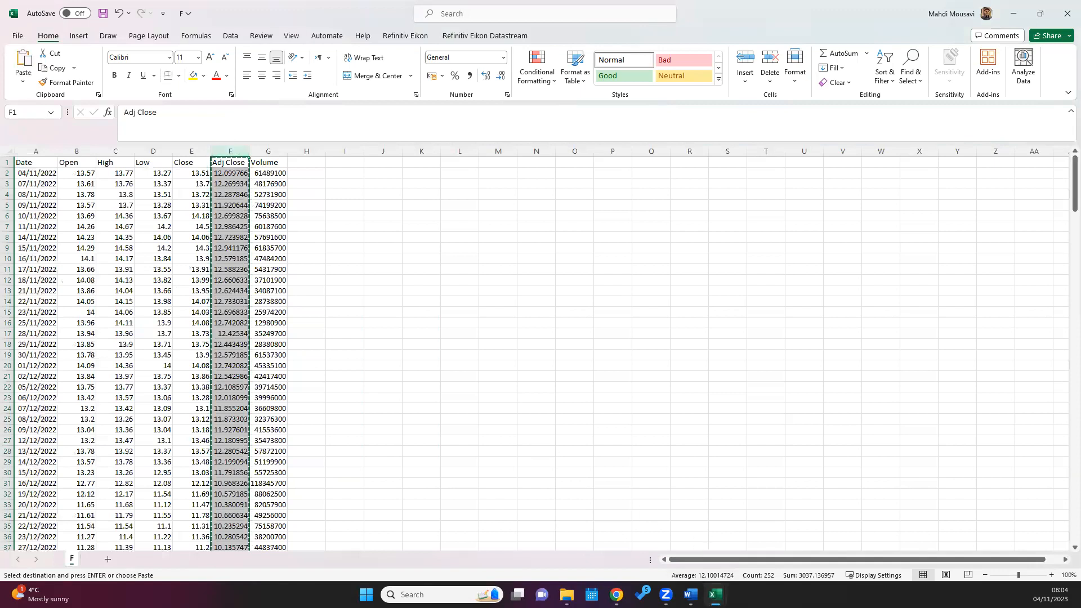
mouse_move(715, 594)
left_click(562, 529)
left_click(130, 164)
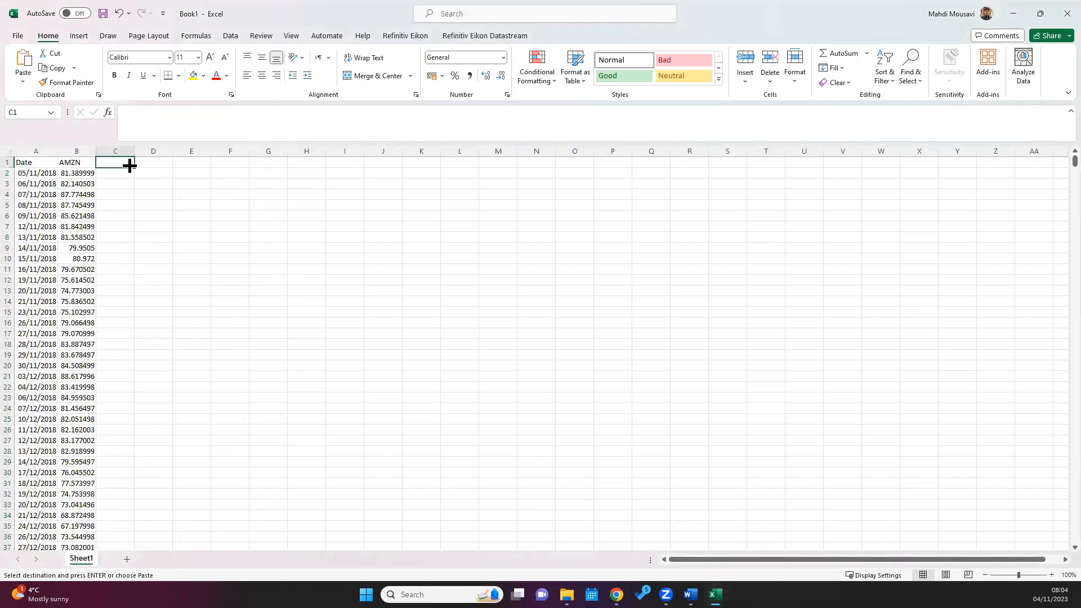
key("ctrl+v")
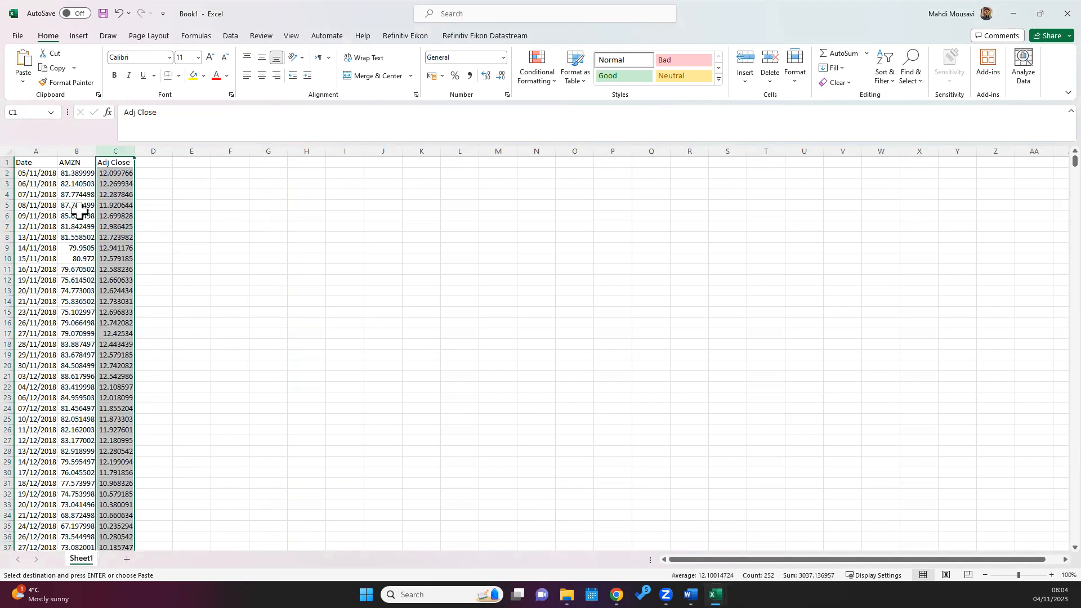
Step: Rename the pasted Adj Close heading in cell C1 as F and clear the copy selection
left_click(164, 186)
left_click(118, 162)
left_click(169, 193)
key("Escape")
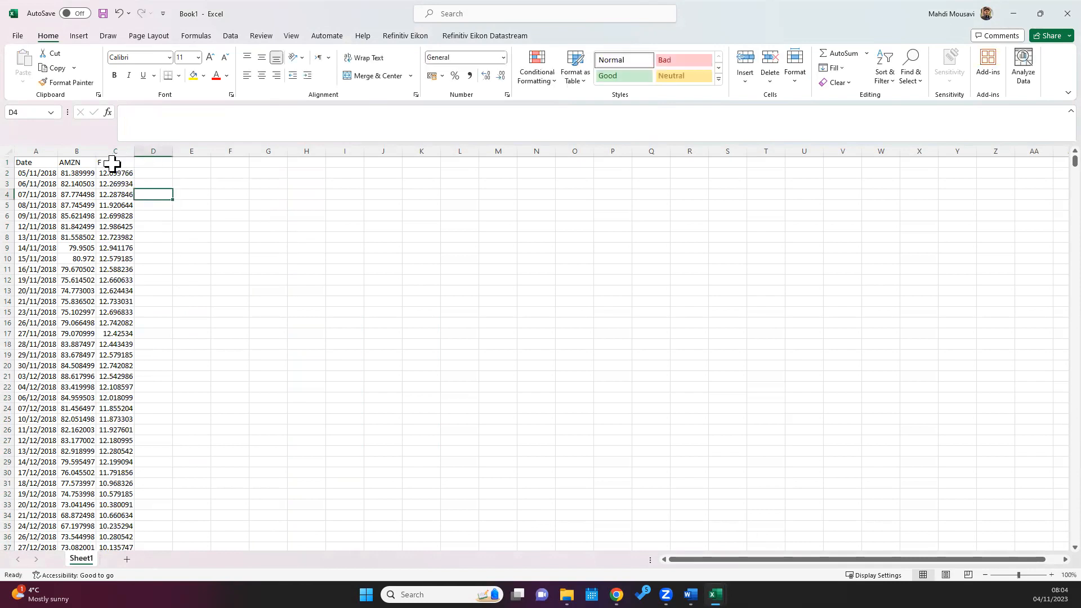
Step: Centre the Date, AMZN and F headings in cells A1 to C1 and make them bold
left_click_drag(113, 164, 25, 162)
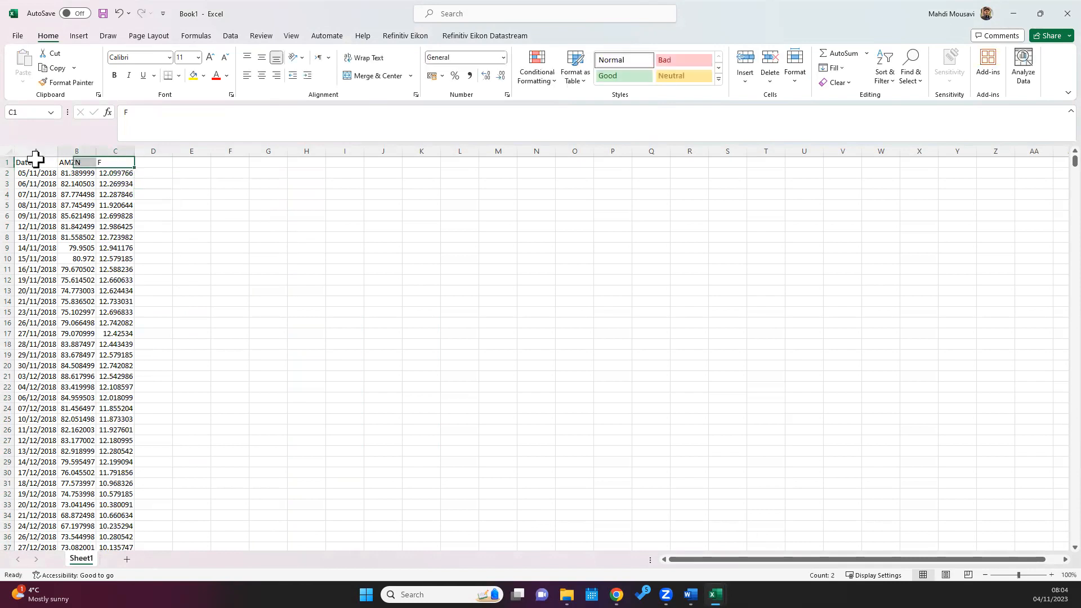
left_click(262, 76)
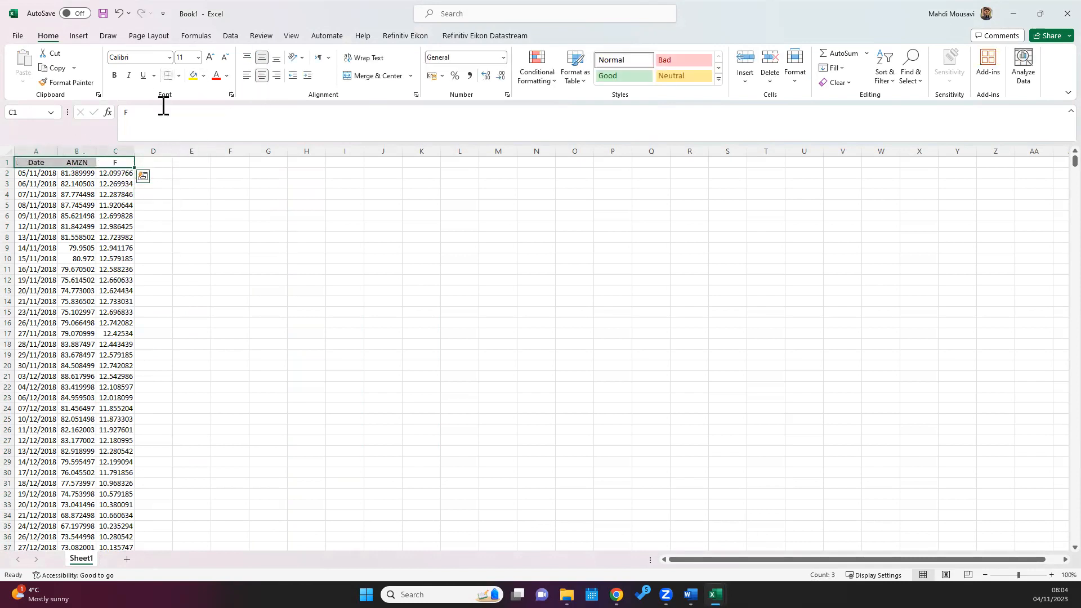
left_click(167, 175)
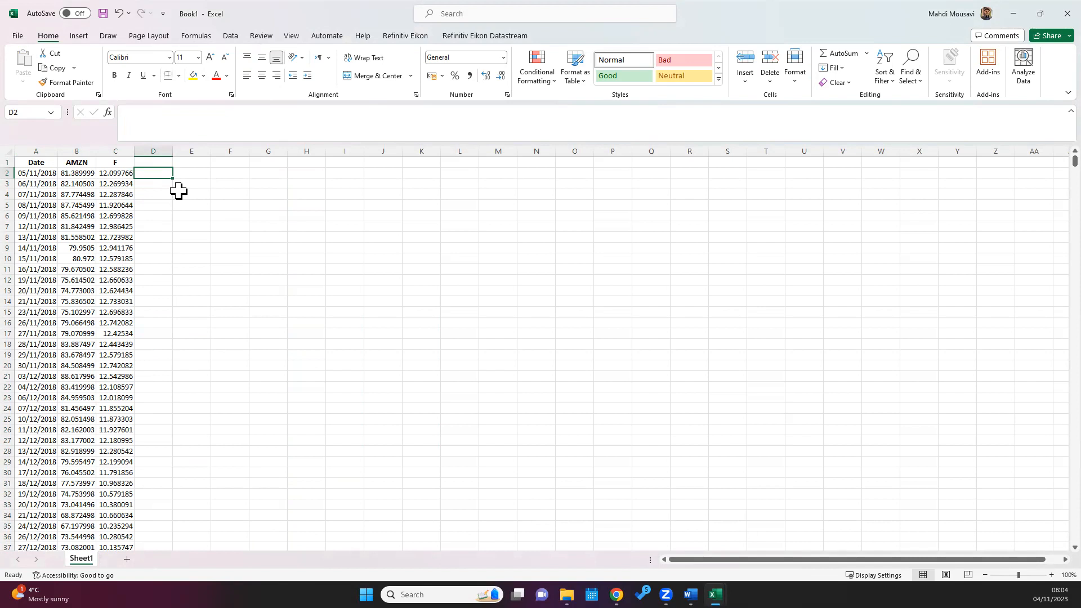
Step: Add the return column headings R_AMZN in cell D1 and R_F in cell E1
key("Up")
type("R")
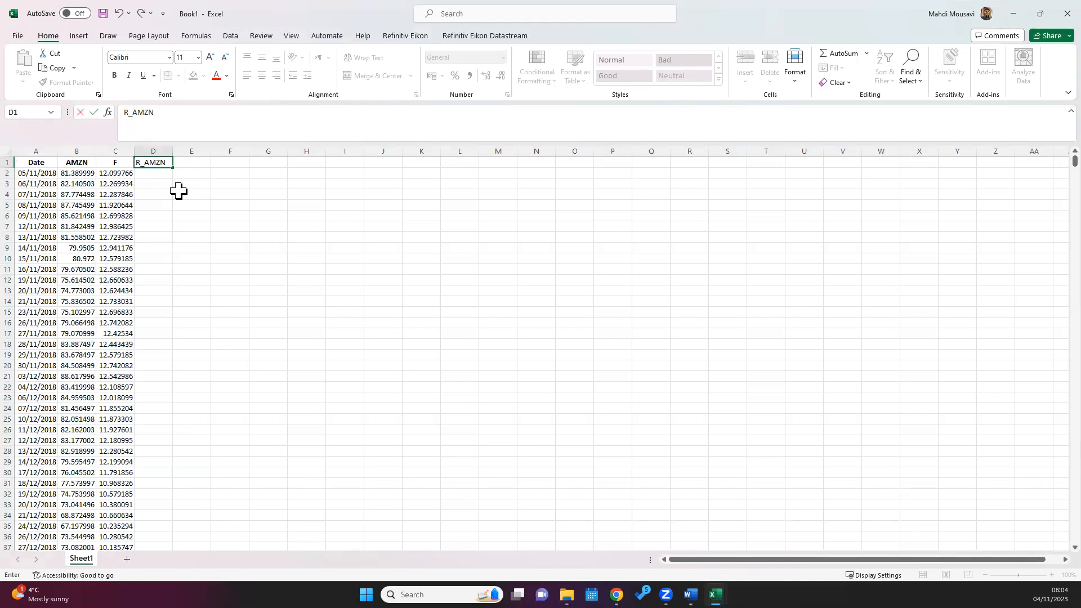
key("Tab")
type("R")
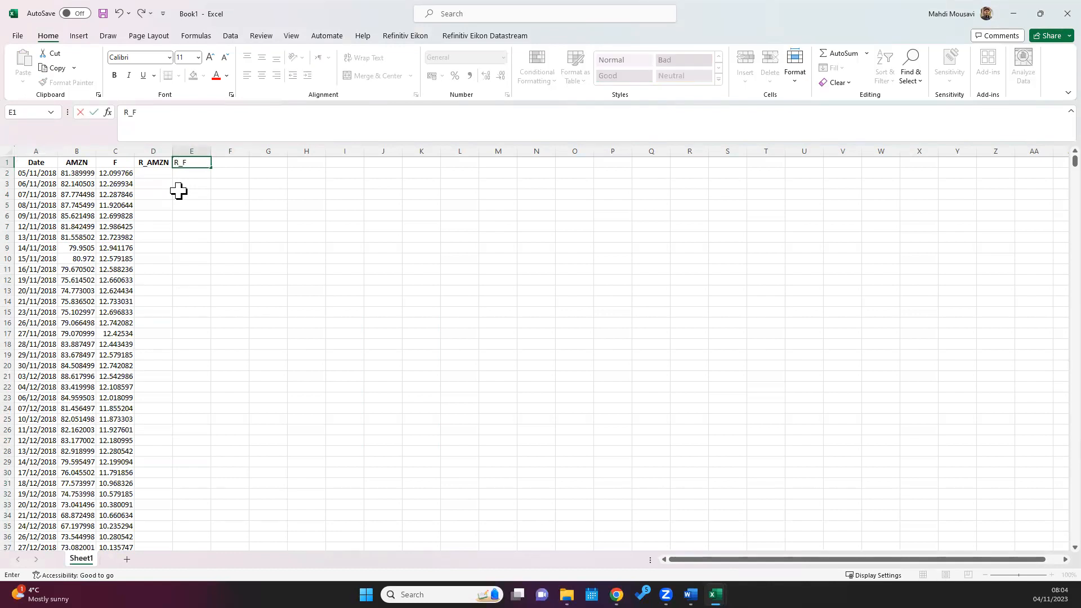
key("Return")
Step: Enter the formula =(B3-B2)/B2 in cell D3 to calculate Amazon's first daily return
key("Down")
key("Left")
type("=")
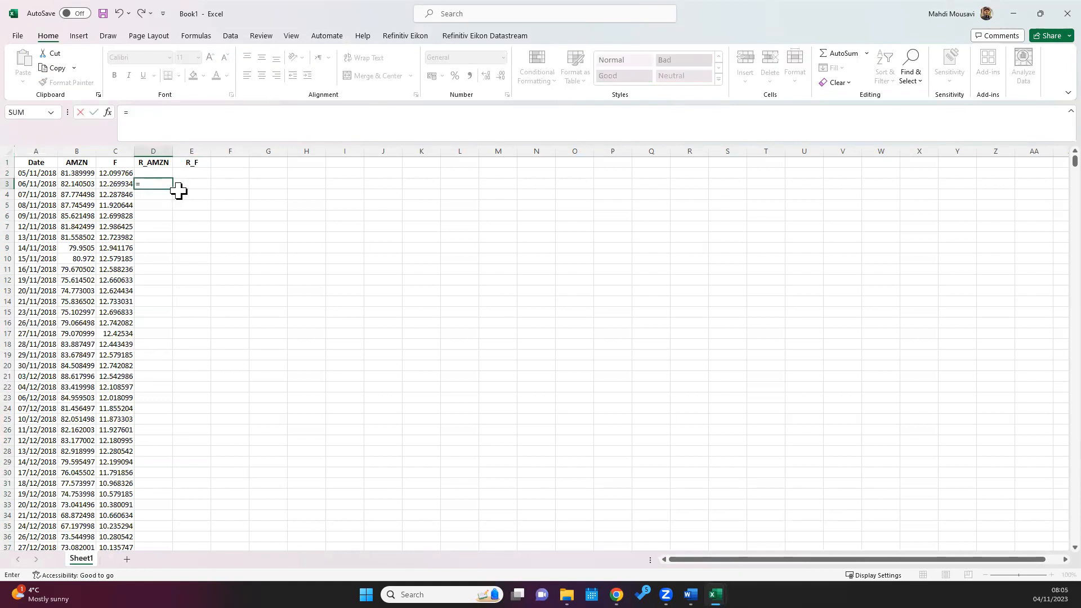
left_click(73, 184)
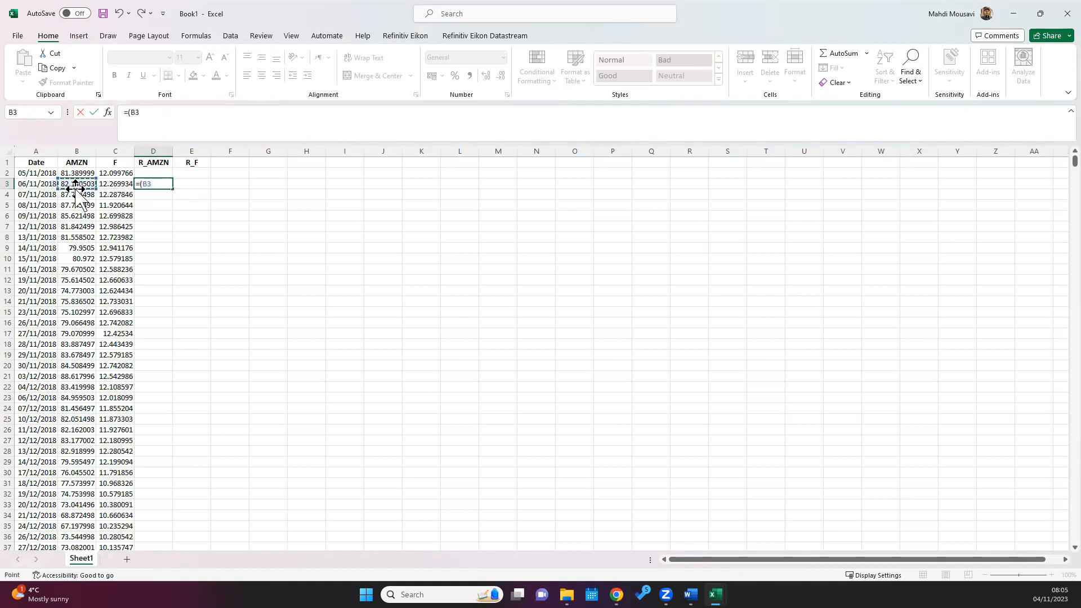
type("-")
left_click(73, 173)
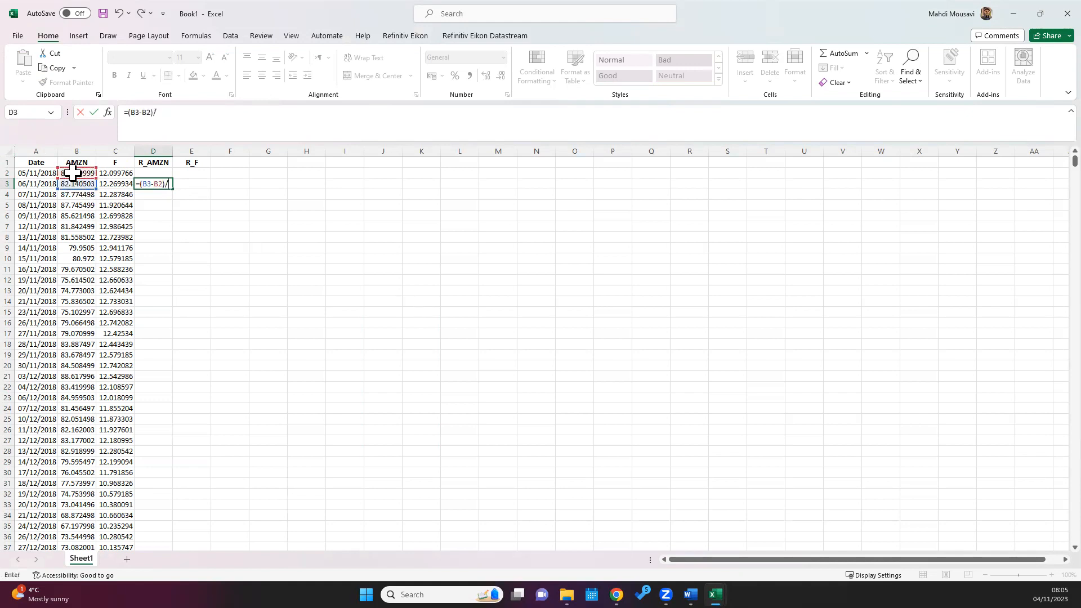
left_click(76, 173)
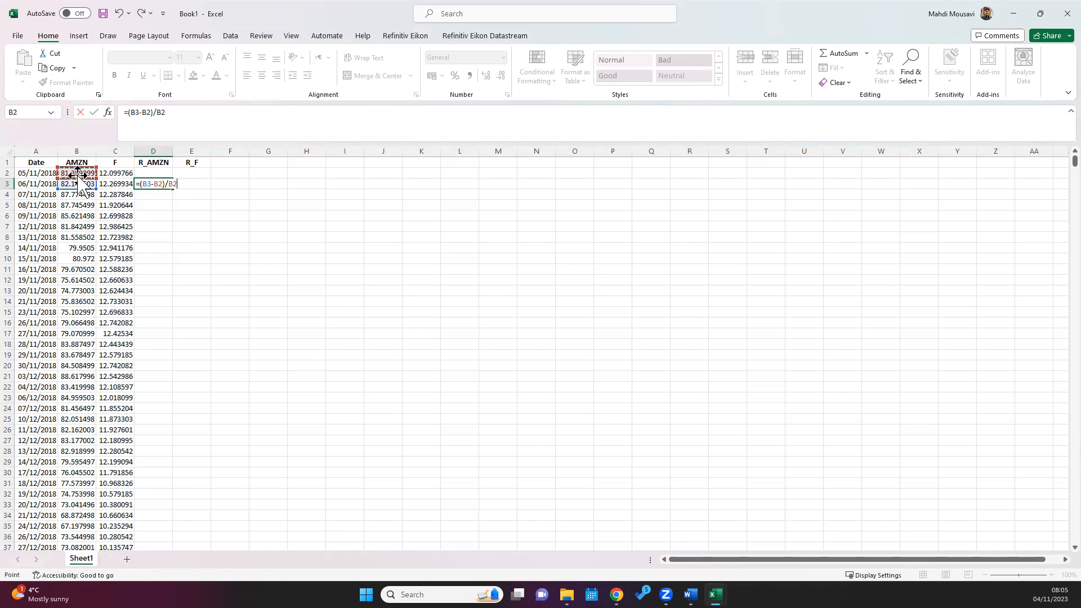
key("Return")
Step: Format the return in cell D3 as a centred percentage with three decimal places
left_click(162, 182)
left_click(485, 76)
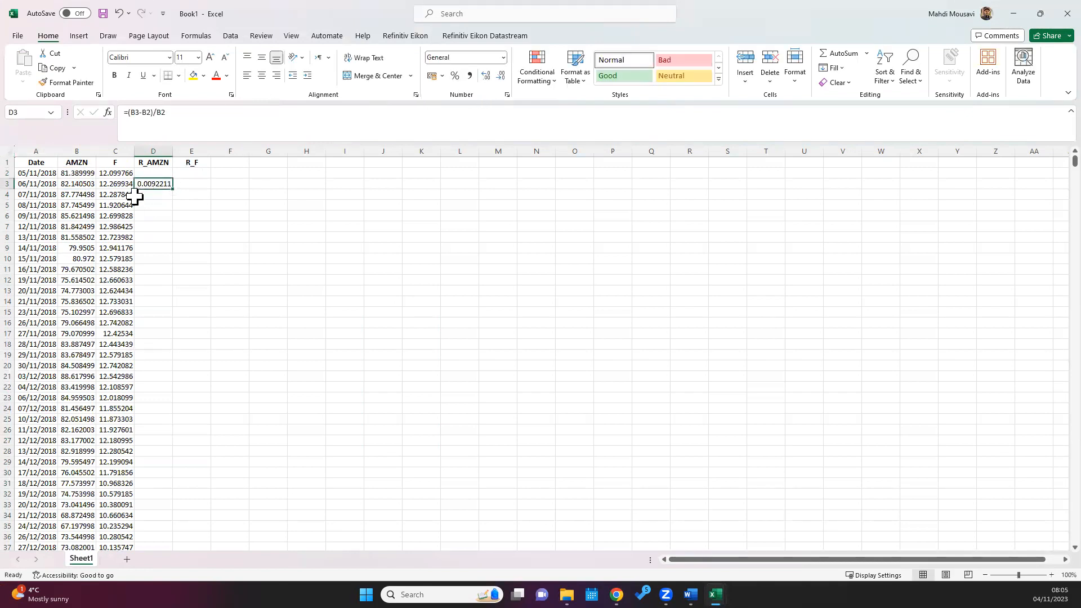
left_click(454, 76)
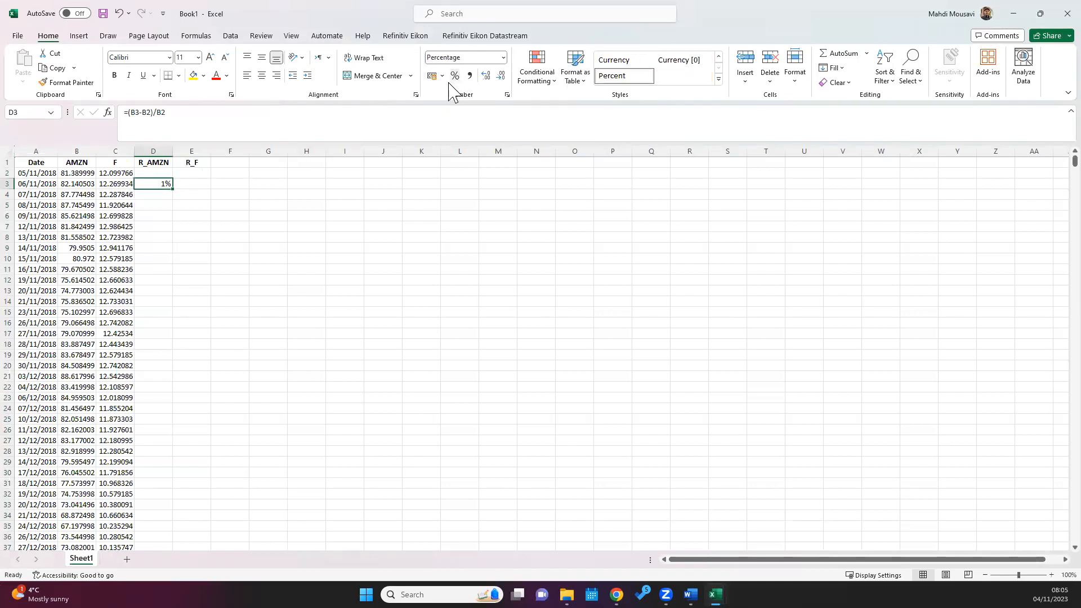
left_click(261, 75)
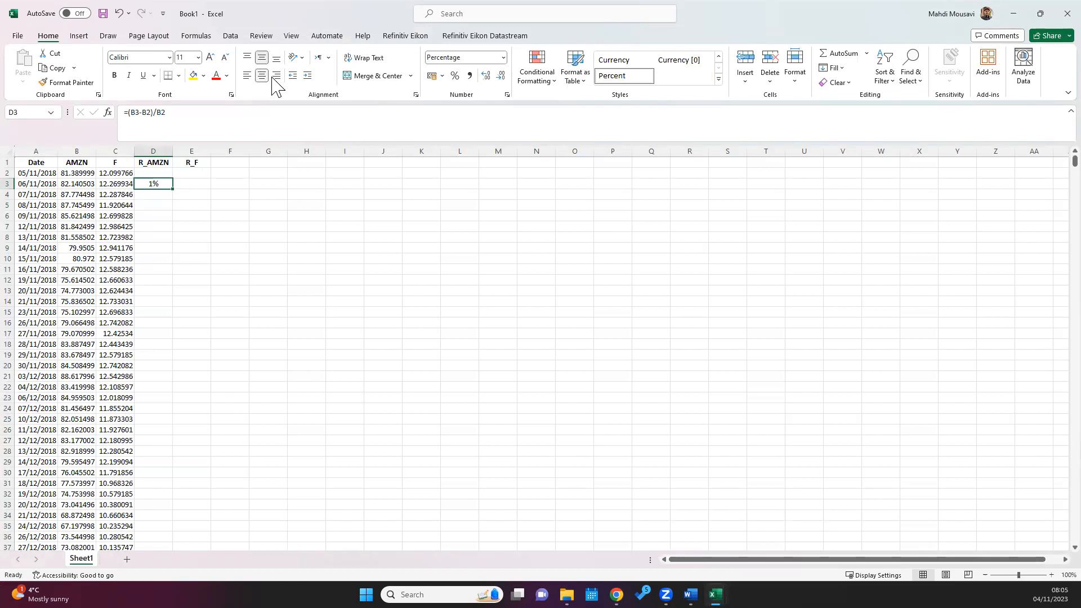
left_click(485, 75)
left_click(485, 76)
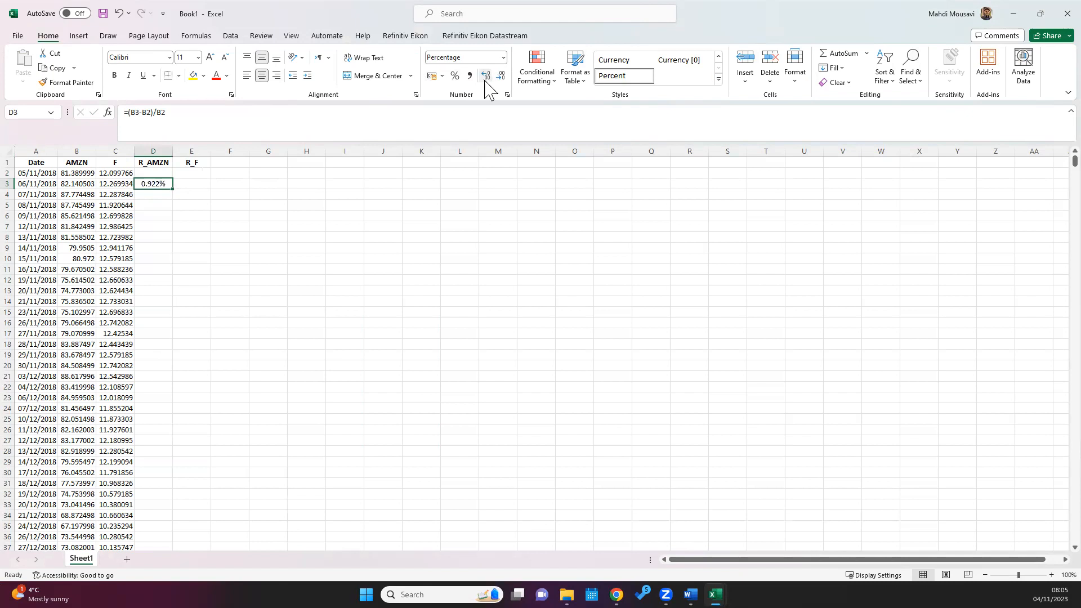
Step: Fill the Amazon return formula from D3 down column D to the last dated row
double_click(174, 191)
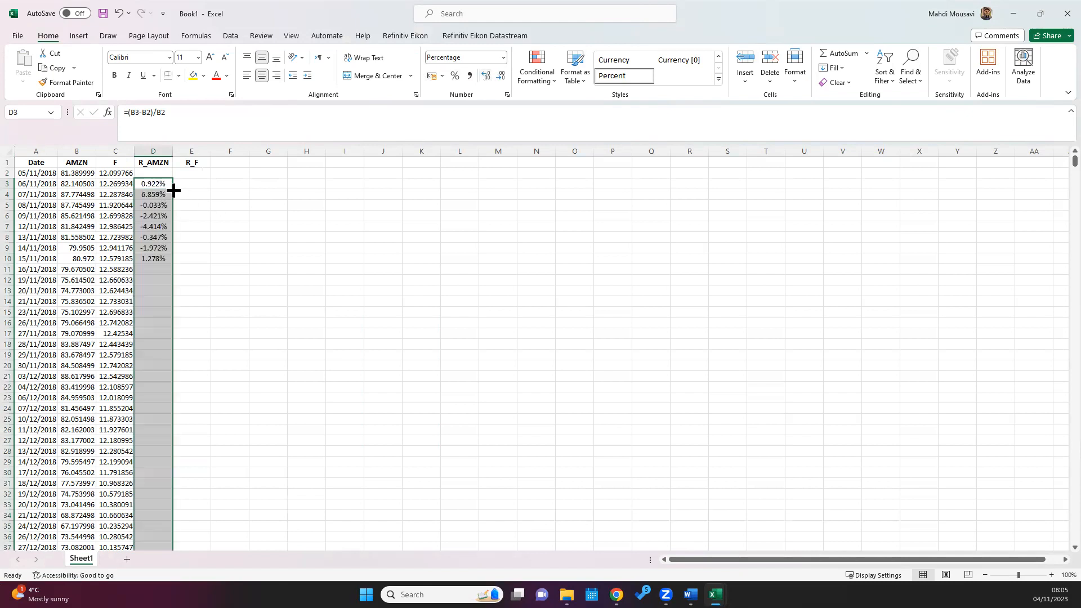
left_click(162, 217)
key("ctrl+Down")
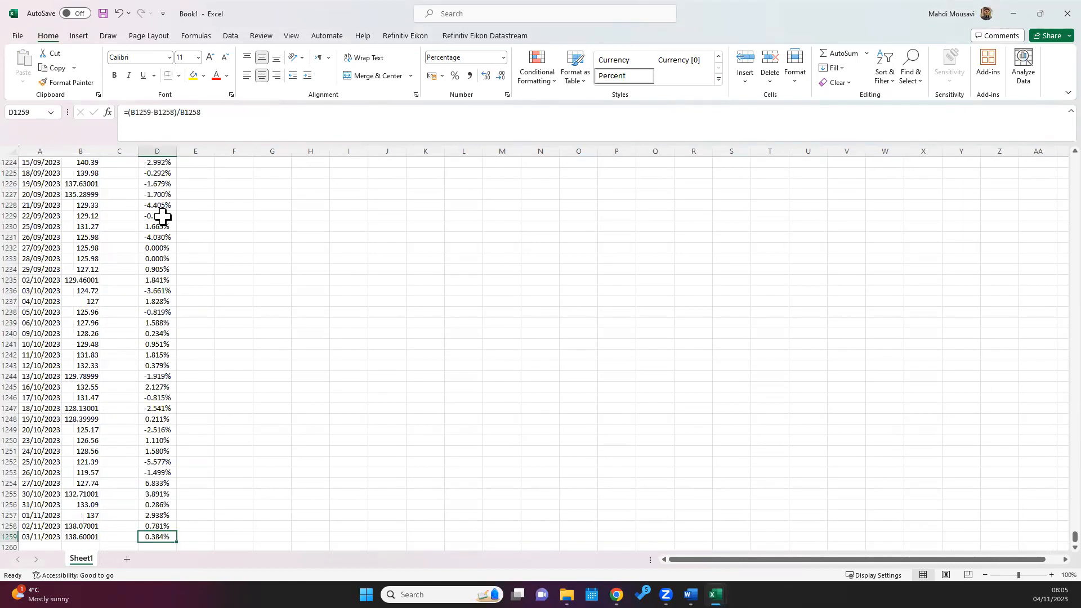
Step: Check how far the Ford prices in column C extend compared with the dates and Amazon prices
key("Left")
key("Left")
key("ctrl+Up")
key("Left")
key("Right")
key("Right")
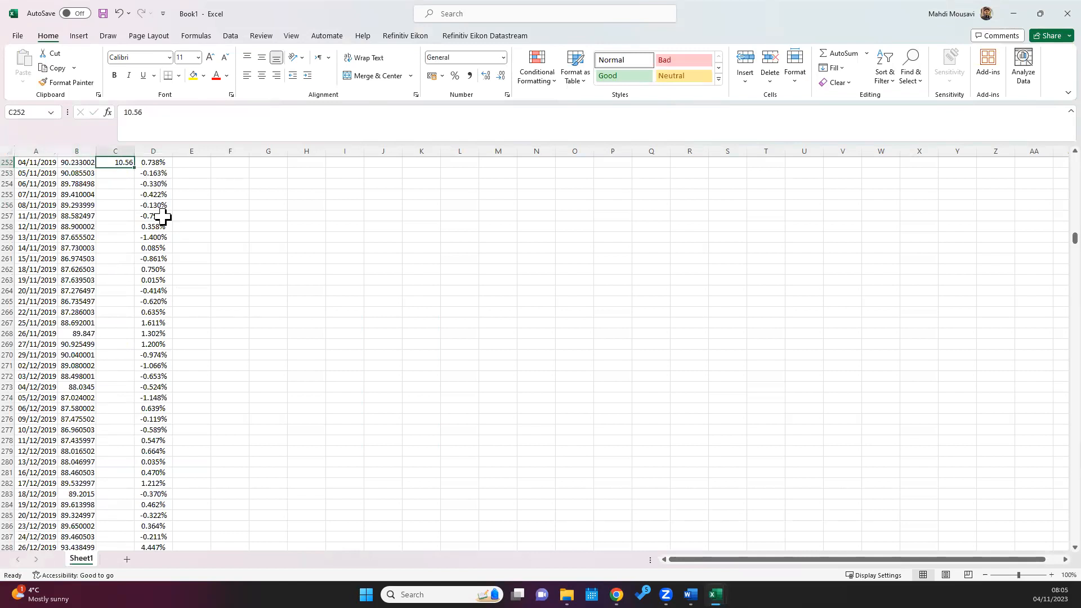
key("ctrl+Up")
key("Down")
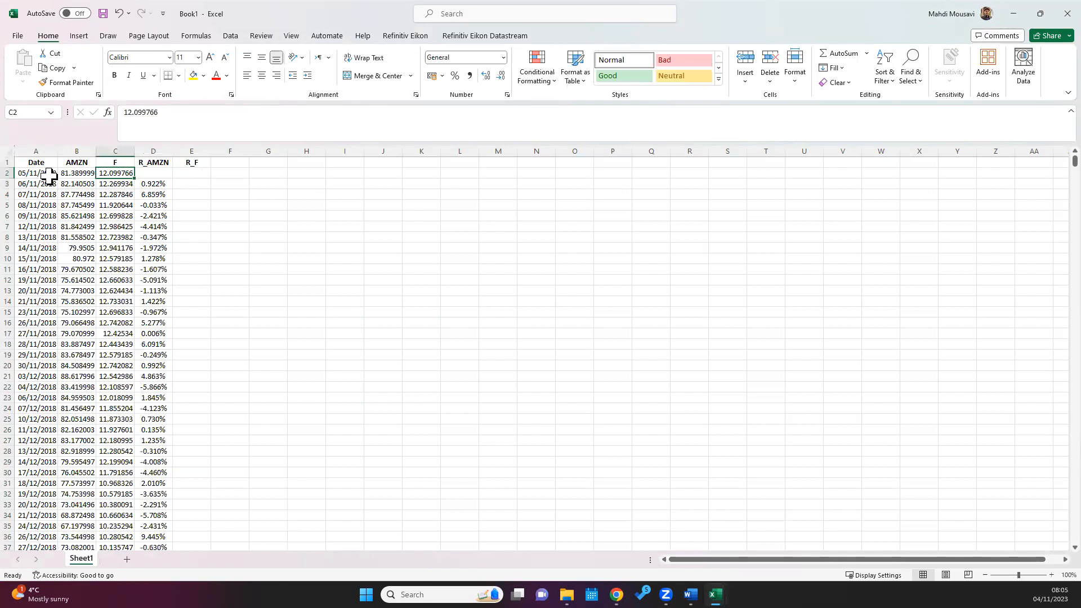
left_click(51, 176)
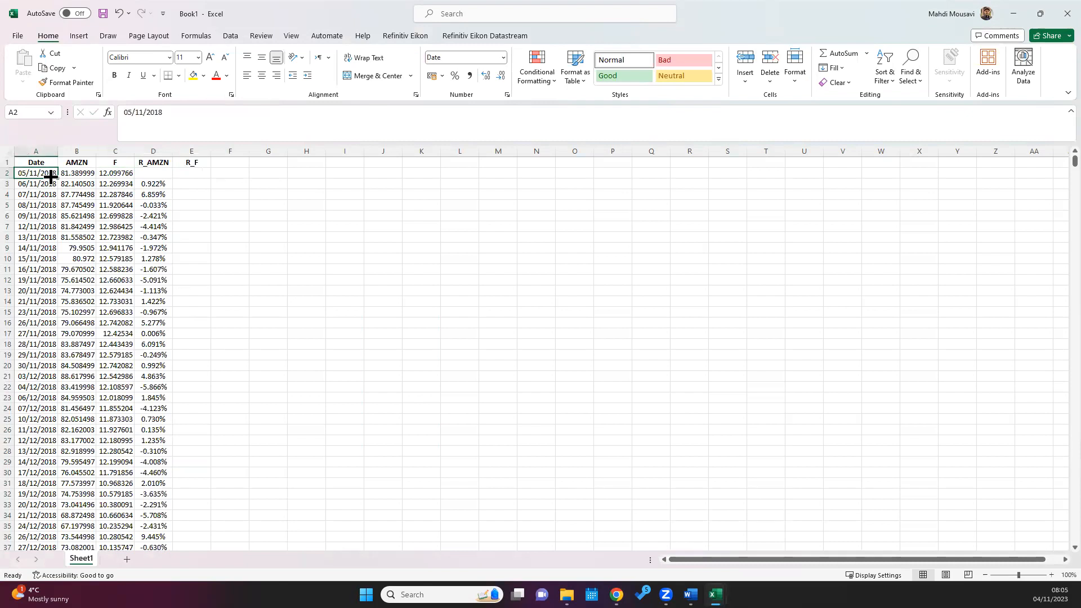
key("ctrl+Down")
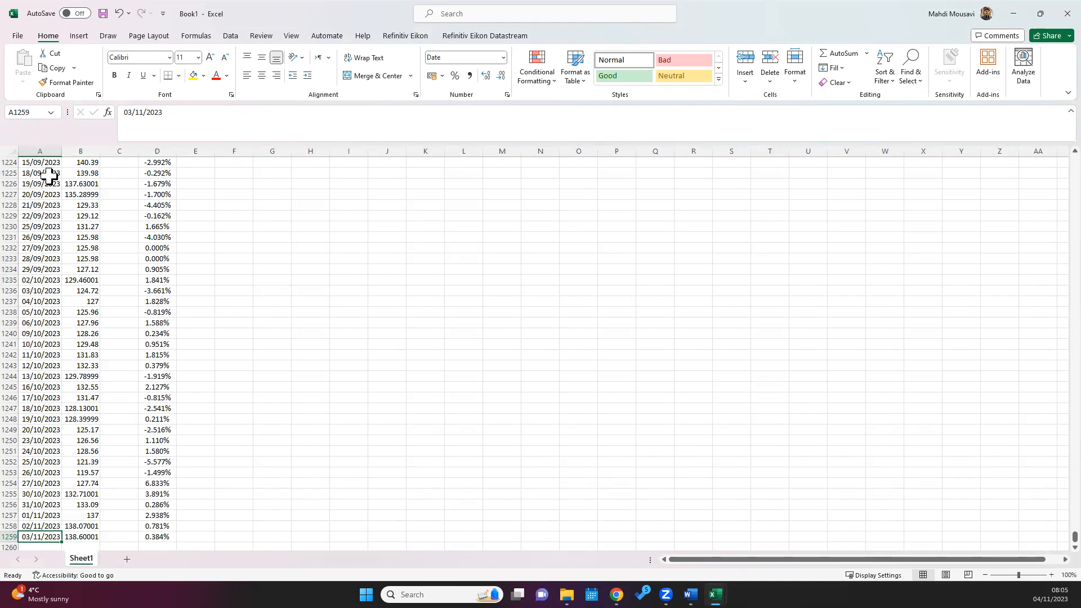
key("Right")
key("Right")
key("ctrl+Up")
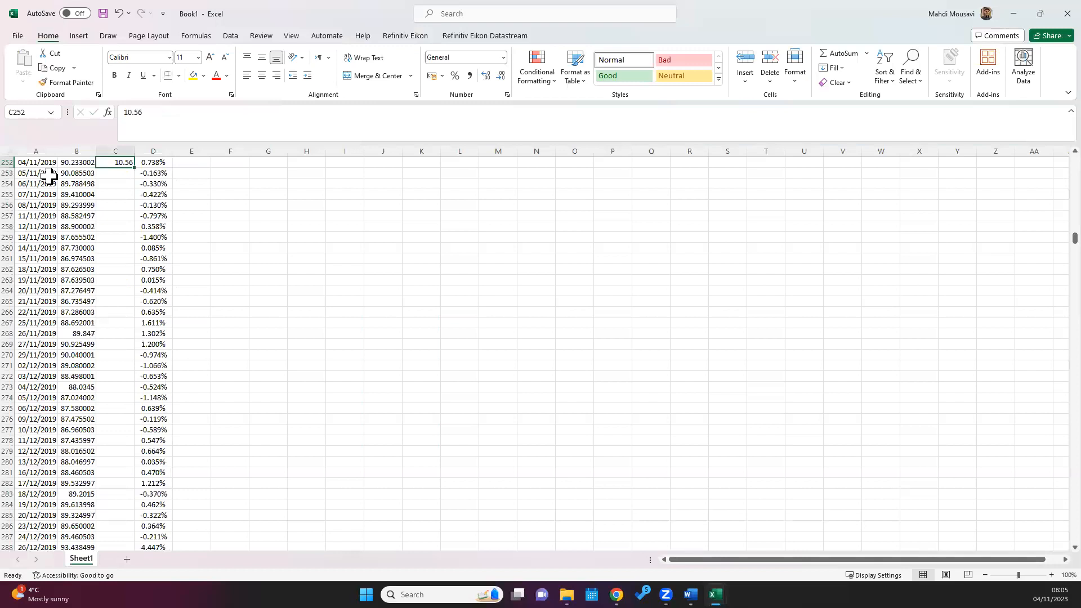
key("Left")
key("Left")
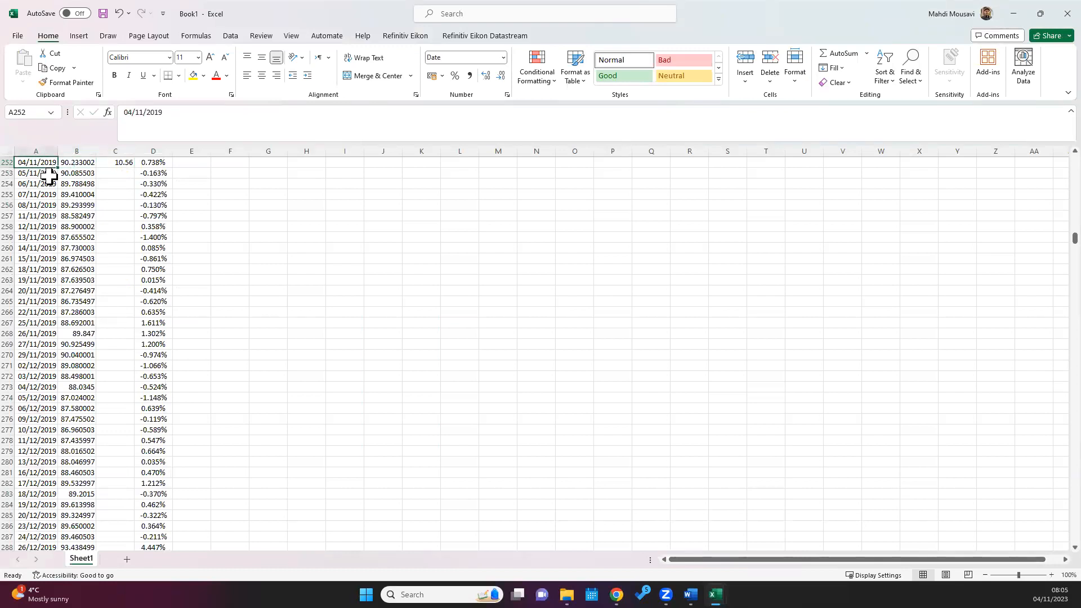
Step: Switch to Yahoo Finance, search for Ford, and open the historical data of Ford Motor Company (F)
key("alt+Tab")
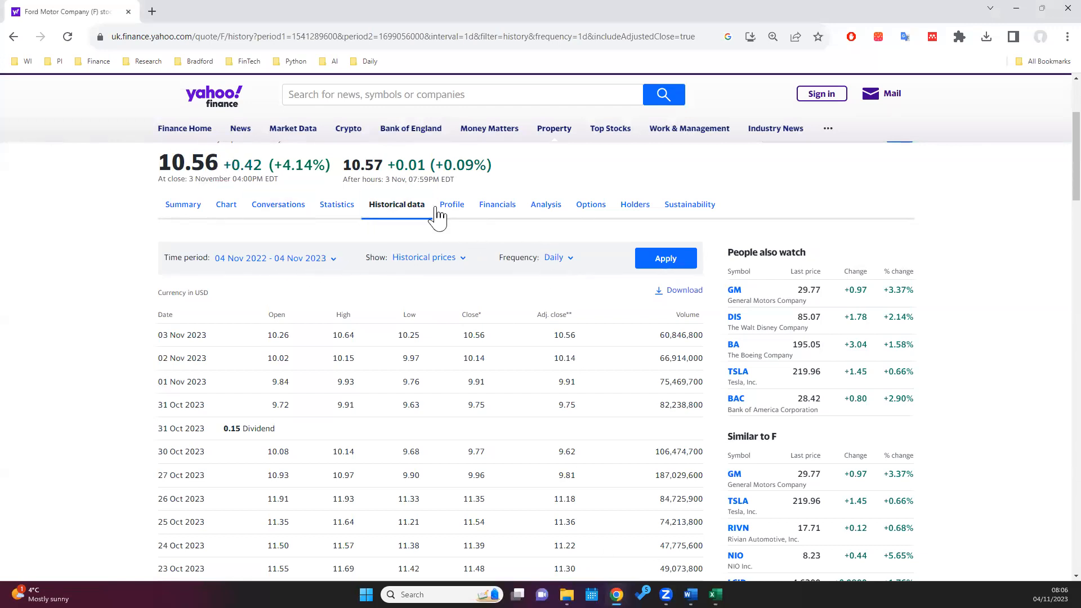
left_click(401, 94)
type("F")
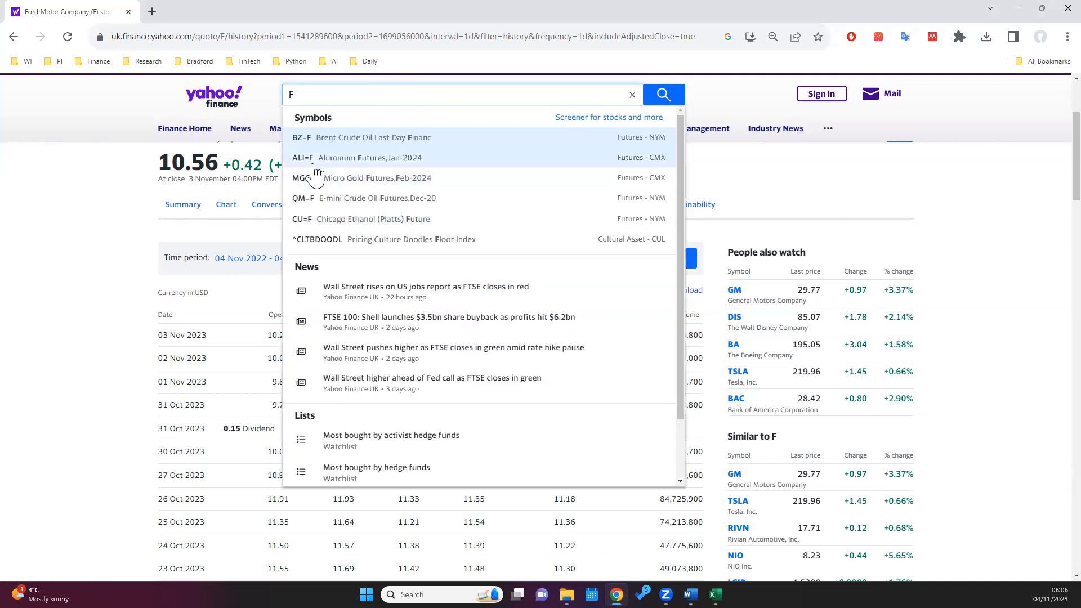
type("ord")
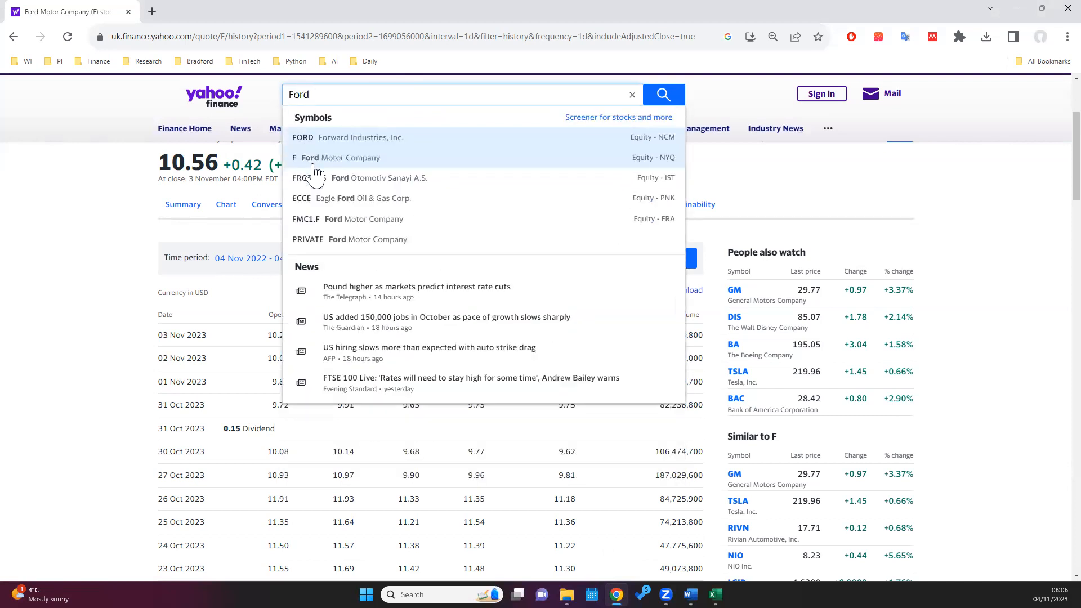
left_click(314, 166)
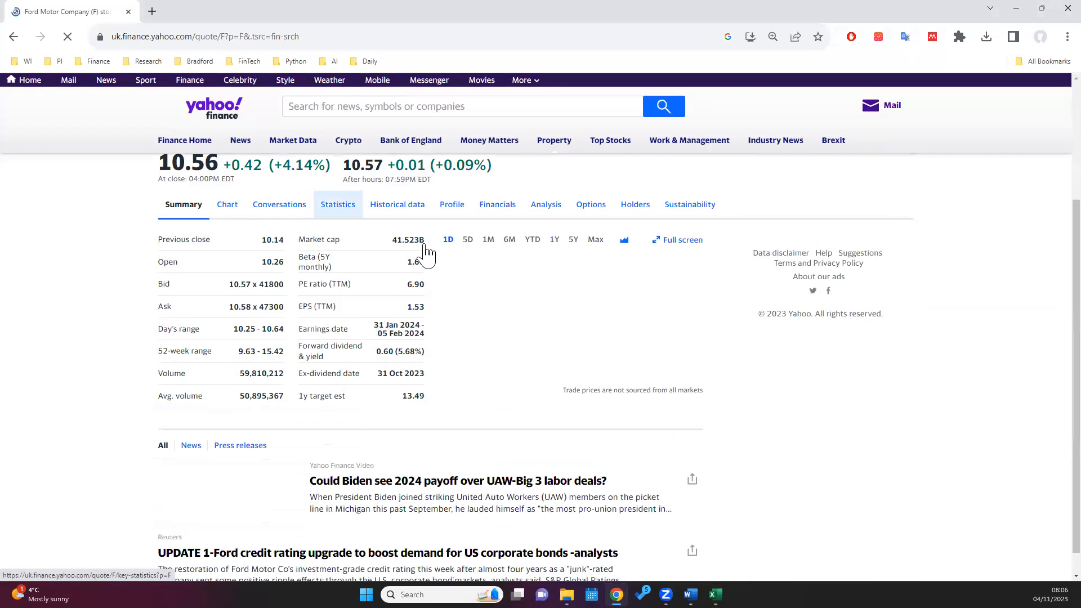
left_click(405, 206)
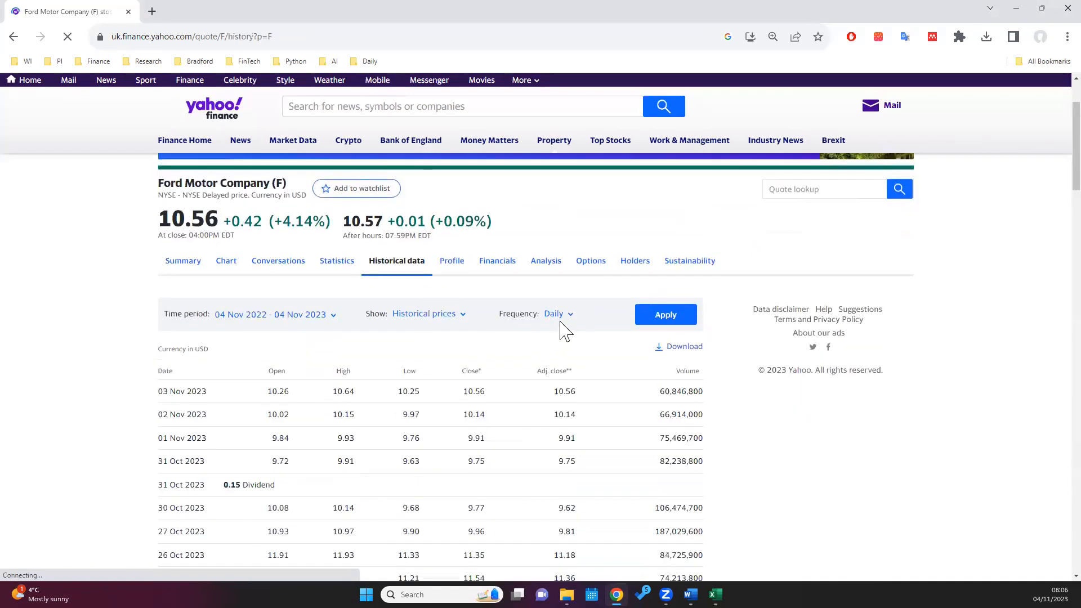
Step: Try to set Ford's time period to 04 Nov 2018 - 04 Nov 2023 and download the daily prices
left_click(334, 315)
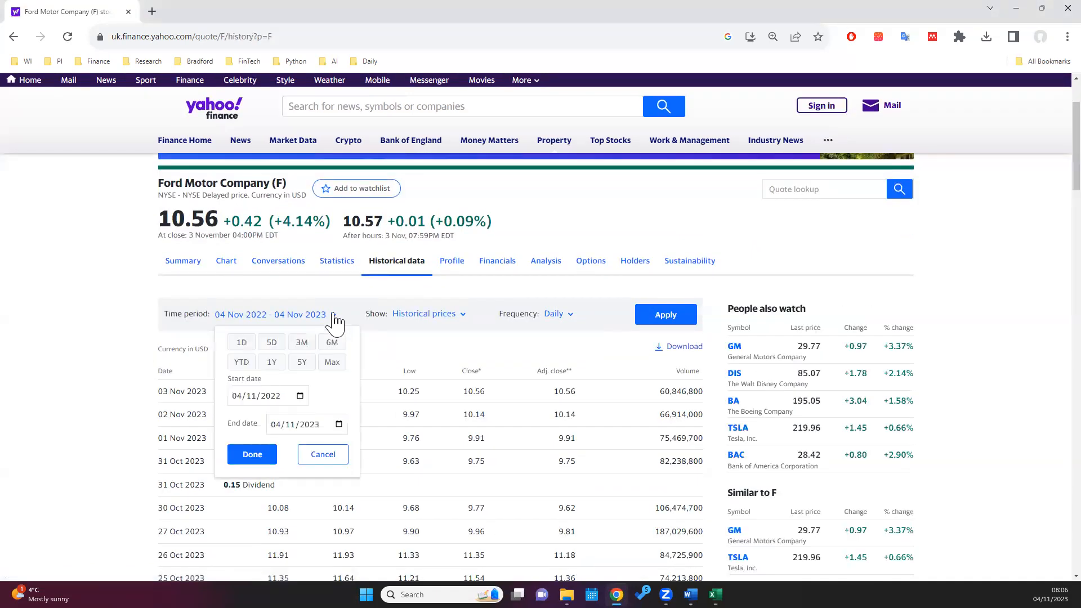
left_click(300, 362)
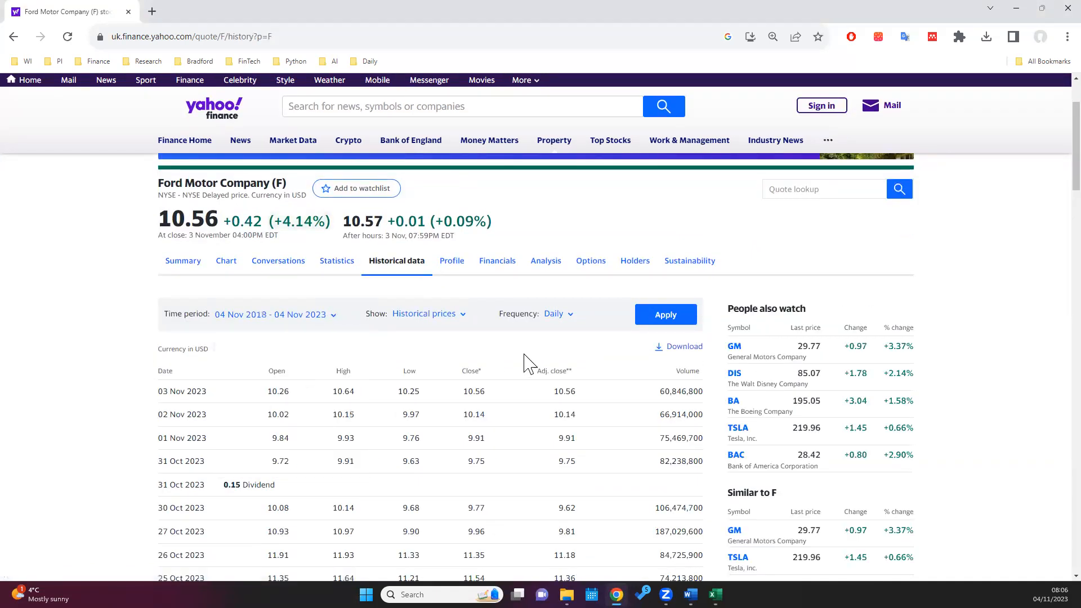
left_click(665, 317)
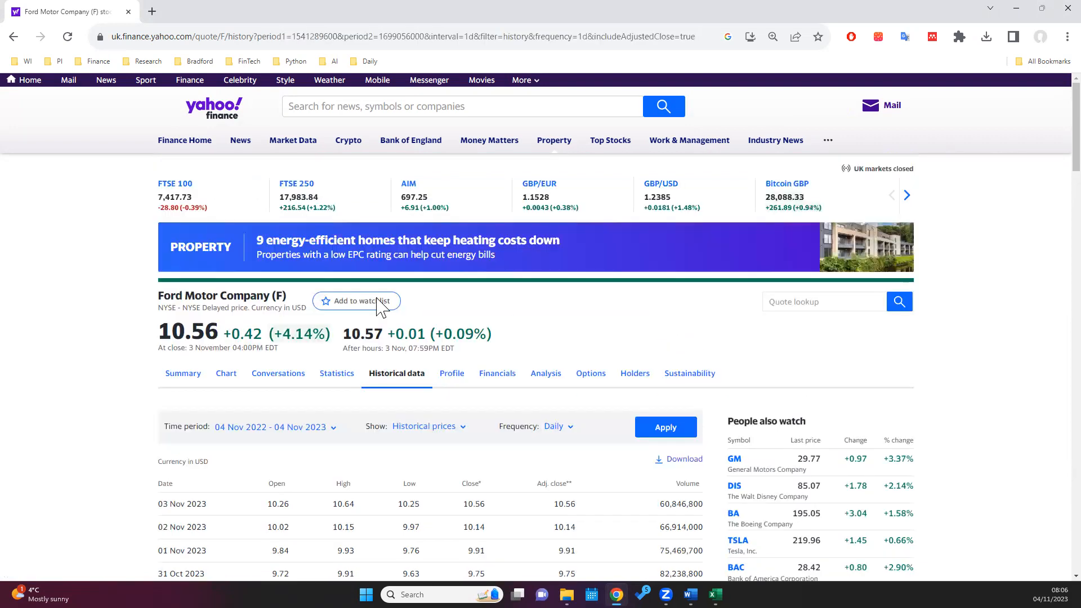
left_click(661, 353)
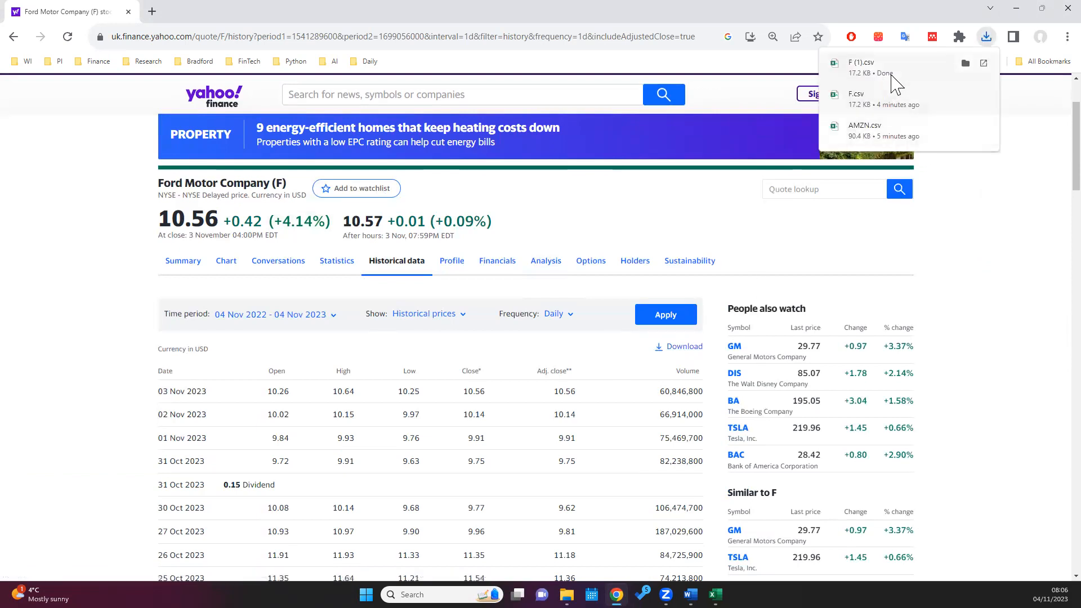
Step: Open the downloaded F (1) file, check its first and last dates, and close it without saving
left_click(965, 63)
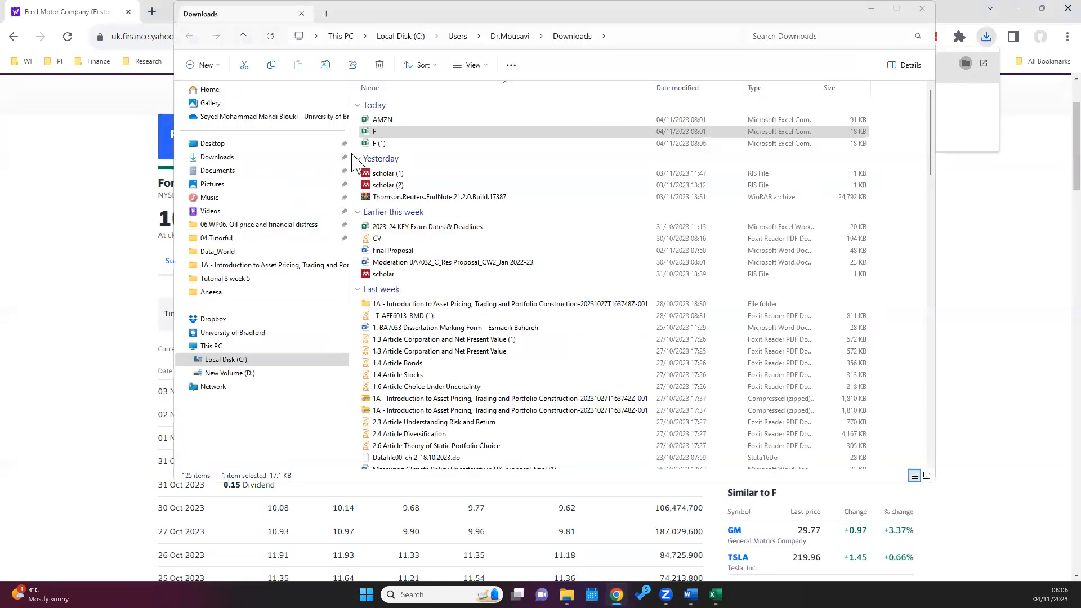
double_click(381, 144)
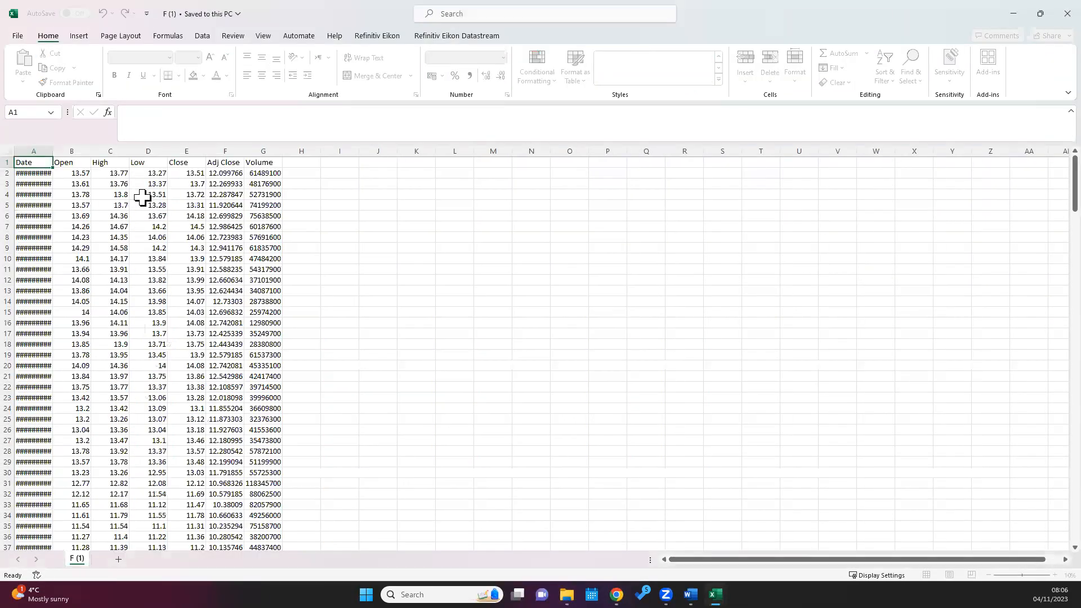
double_click(53, 151)
left_click(40, 173)
key("ctrl+Down")
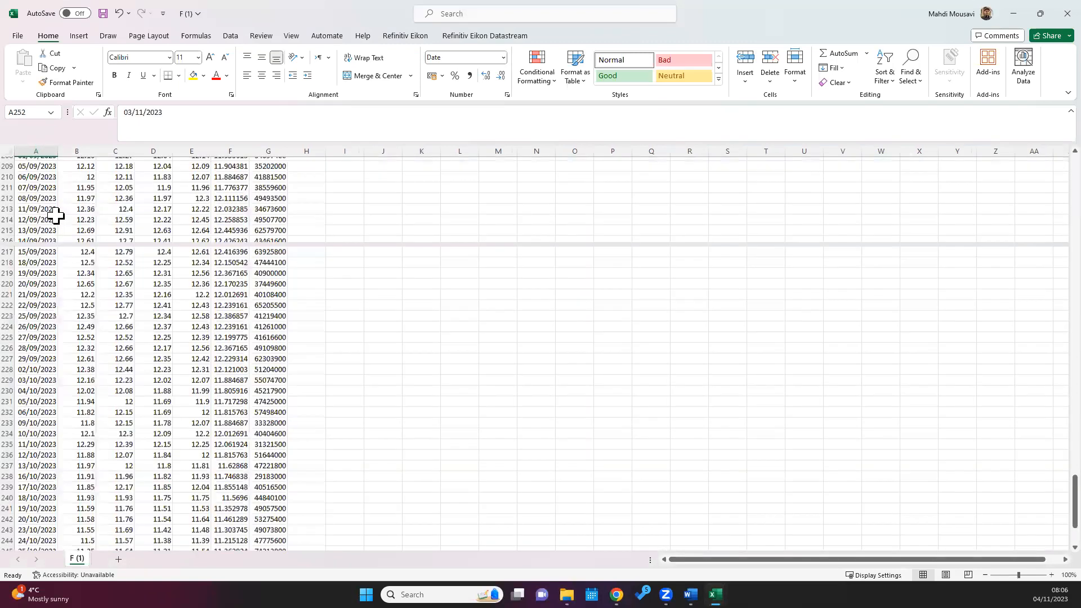
key("ctrl+Up")
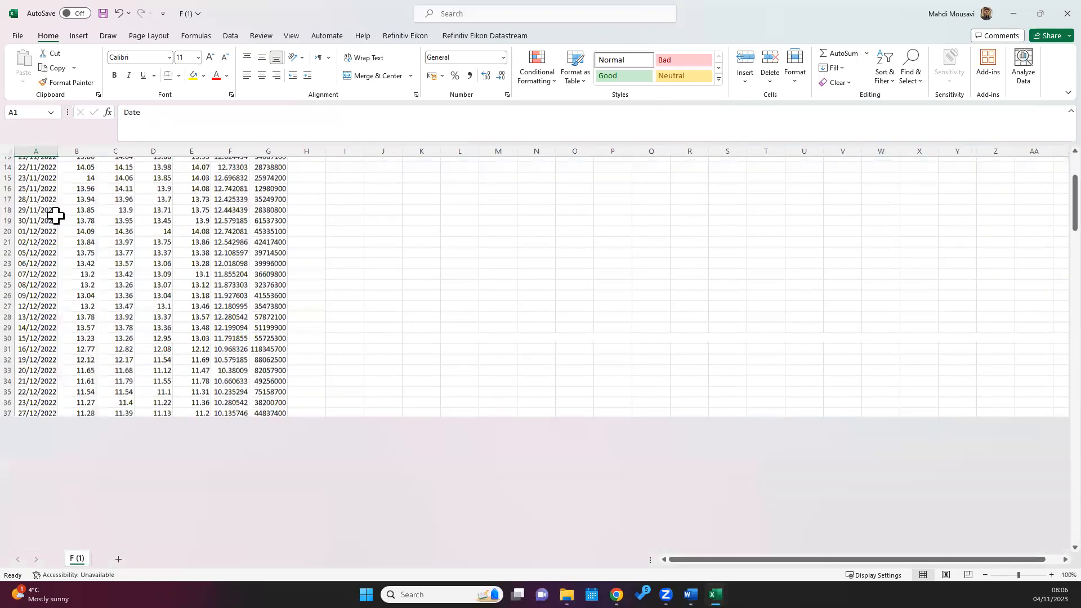
key("Down")
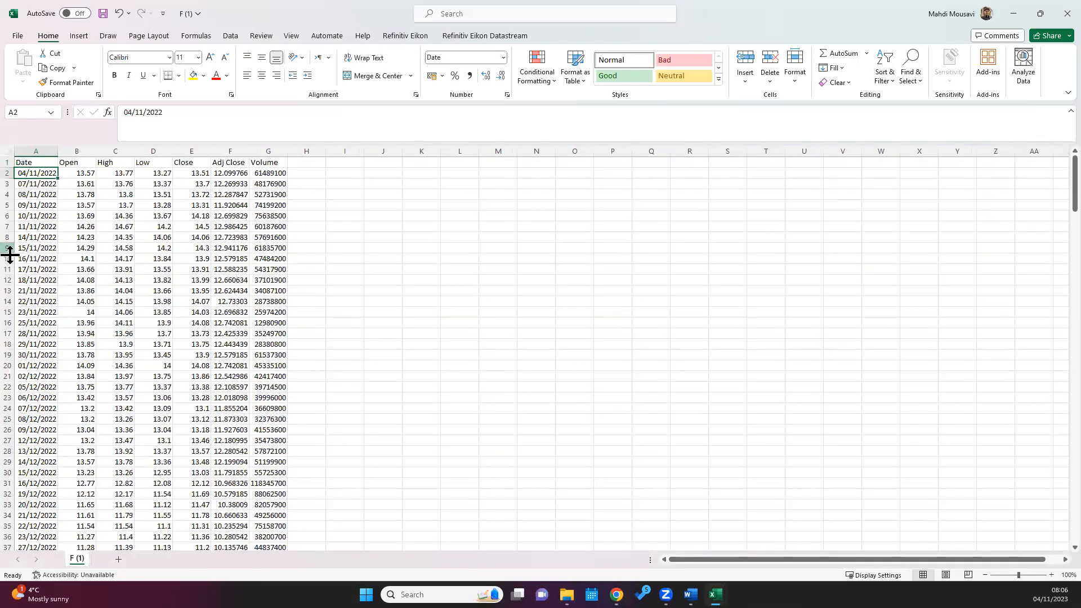
left_click(1048, 17)
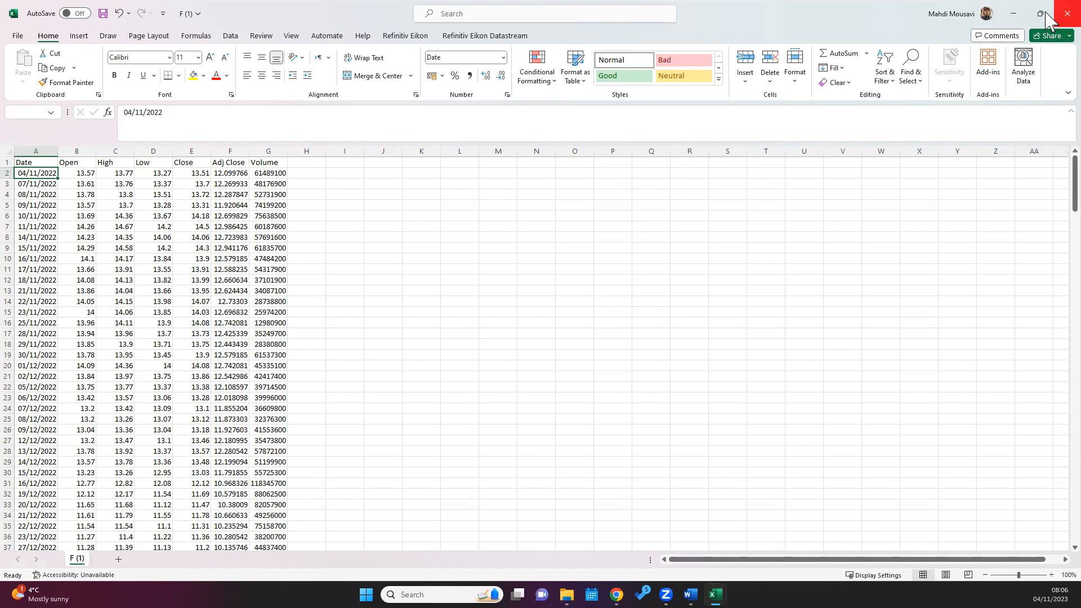
left_click(560, 313)
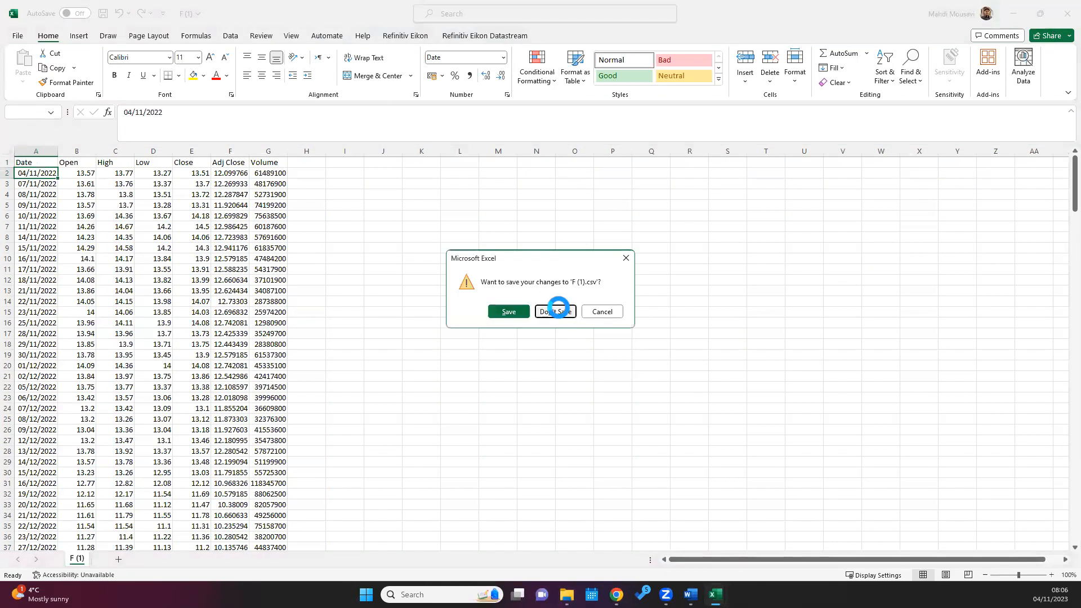
Step: Bring up the old F.csv workbook and close it without saving changes
scroll(241, 249, "up", 4)
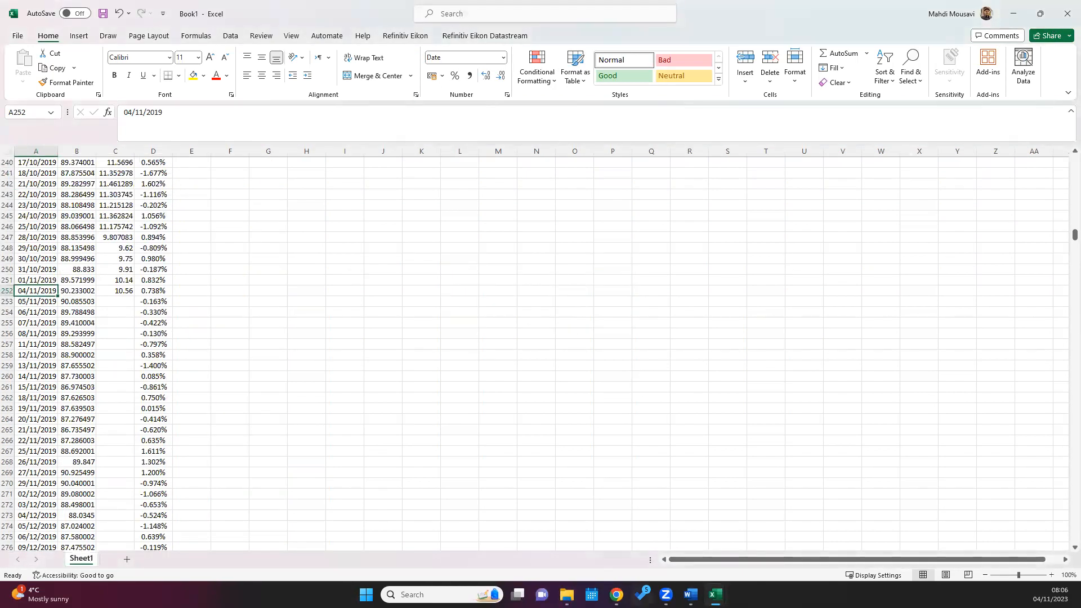
mouse_move(715, 594)
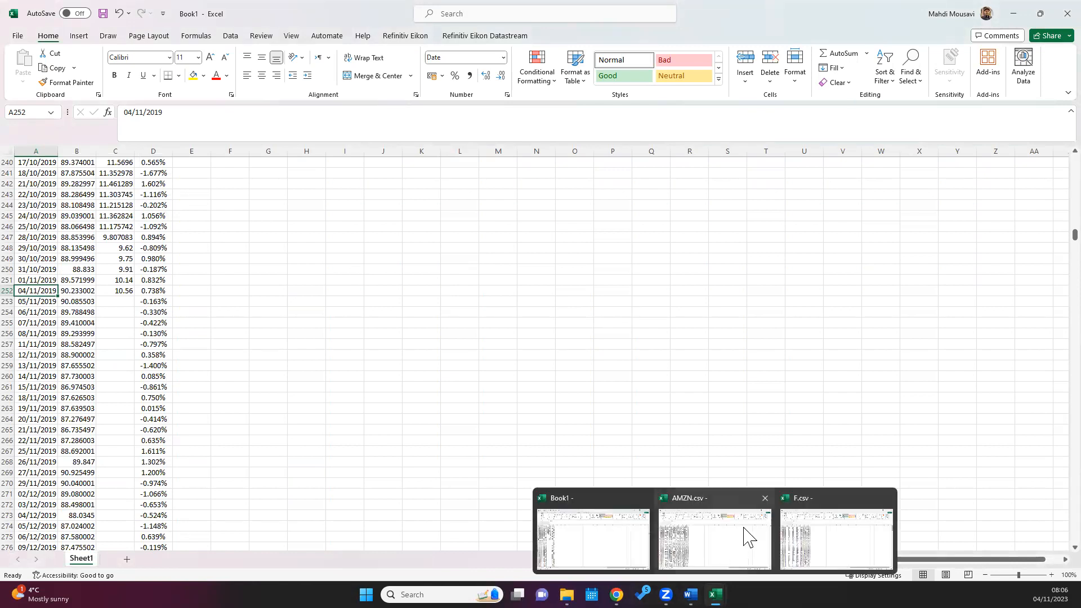
left_click(830, 532)
key("ctrl+space")
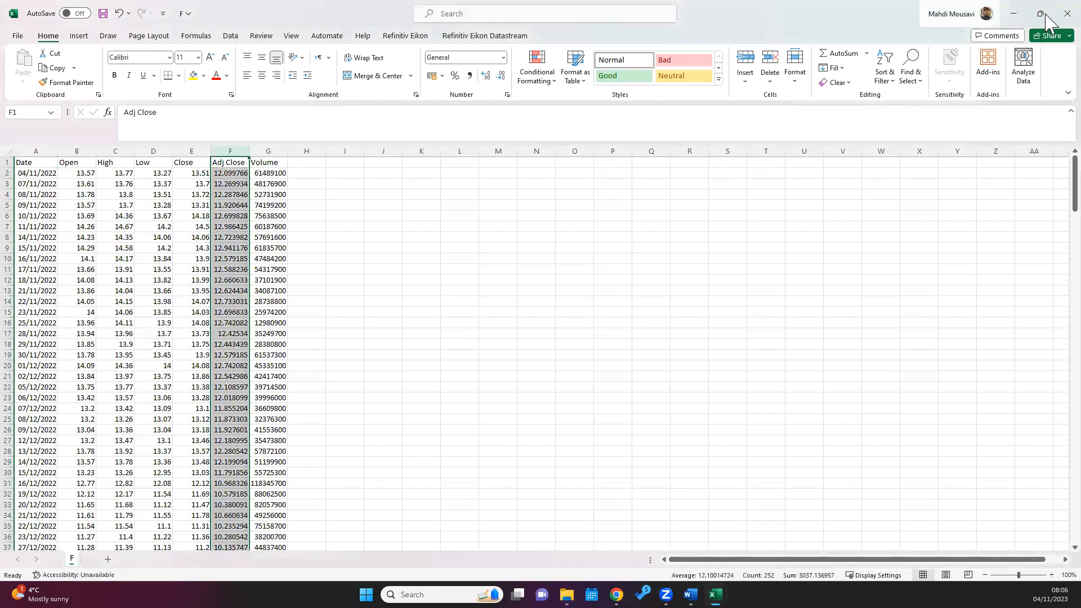
left_click(1067, 13)
left_click(556, 311)
Step: Return to Yahoo Finance and examine how far back Ford's historical prices table goes
key("alt+Tab")
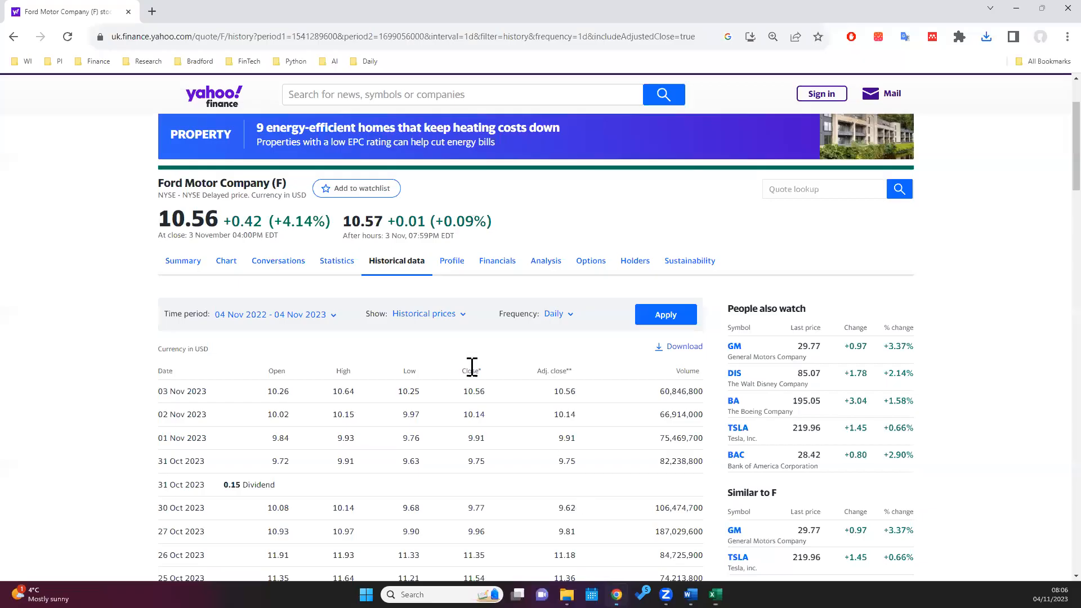
scroll(205, 394, "down", 3)
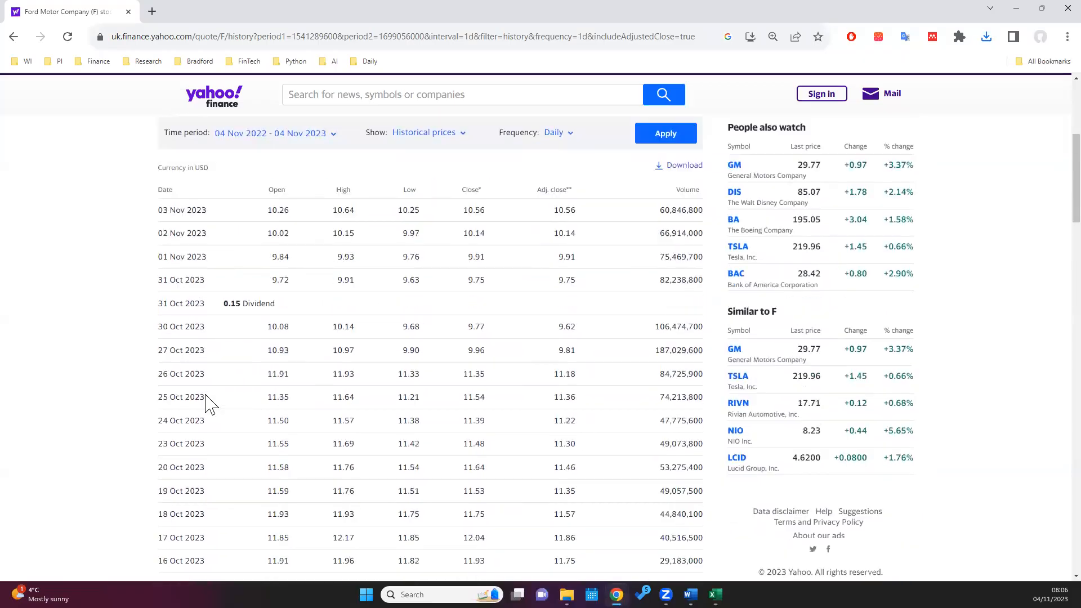
scroll(717, 314, "down", 10)
scroll(1050, 507, "down", 15)
scroll(1050, 549, "down", 8)
scroll(1049, 321, "up", 20)
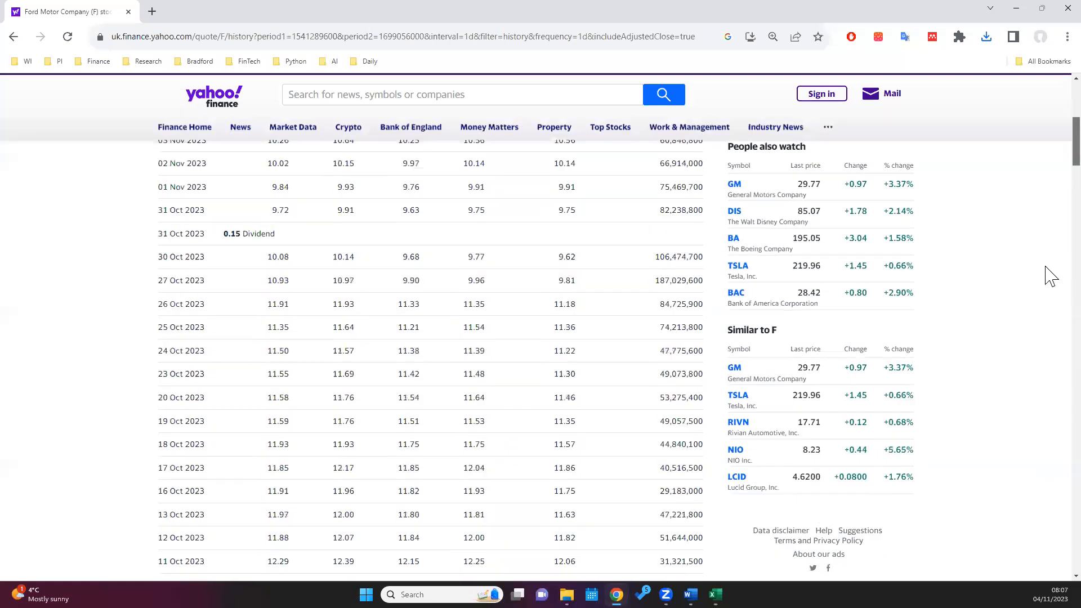
scroll(1051, 275, "up", 5)
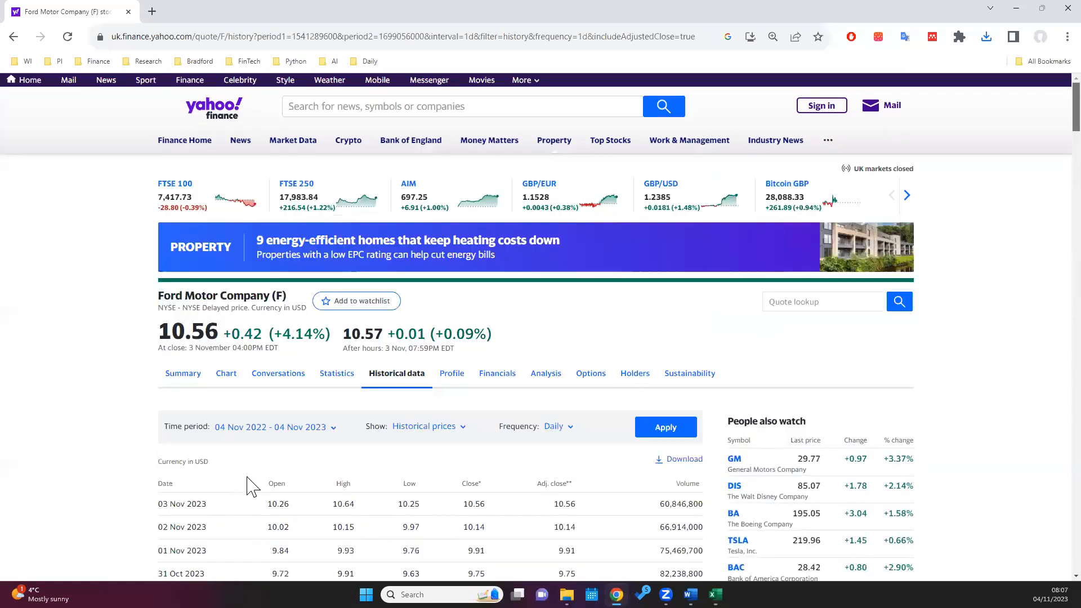
Step: Apply the five-year time period 04 Nov 2018 - 04 Nov 2023 to Ford's daily prices and download them
left_click(331, 431)
left_click(303, 480)
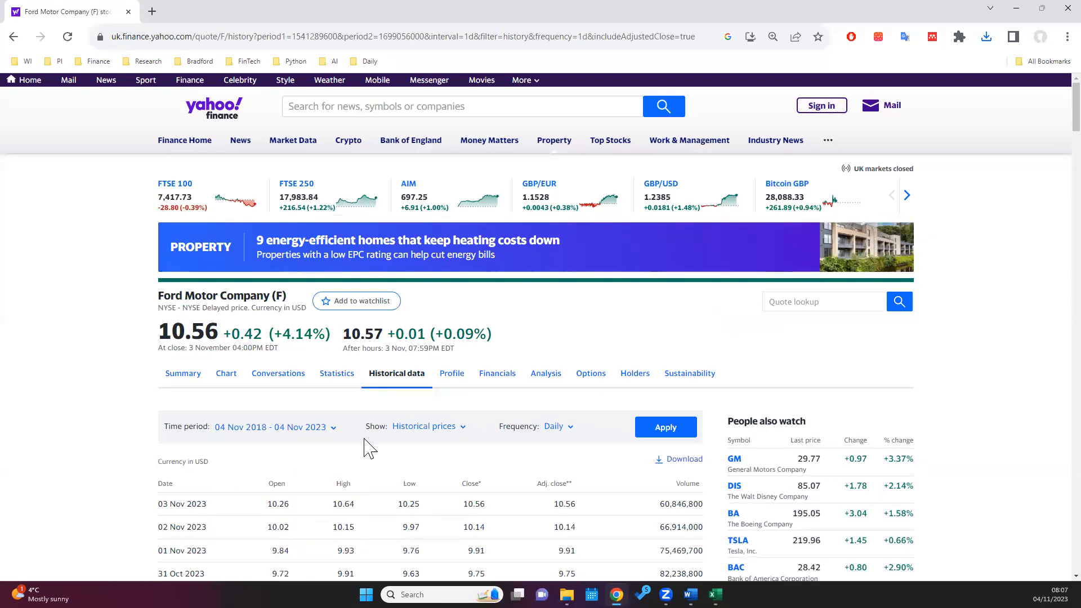
scroll(653, 361, "down", 1)
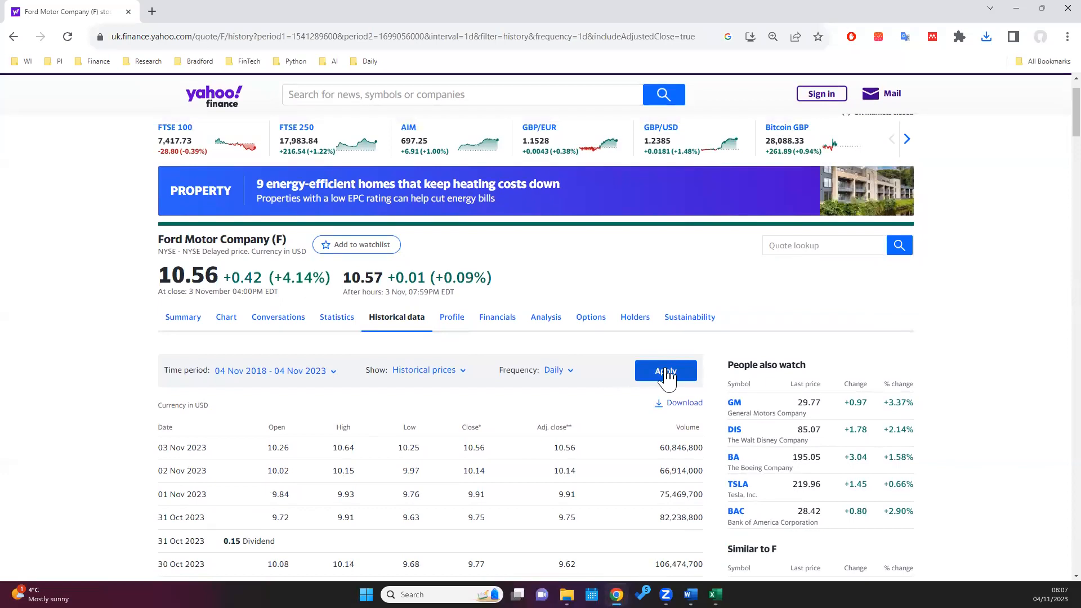
scroll(668, 379, "down", 1)
left_click(668, 355)
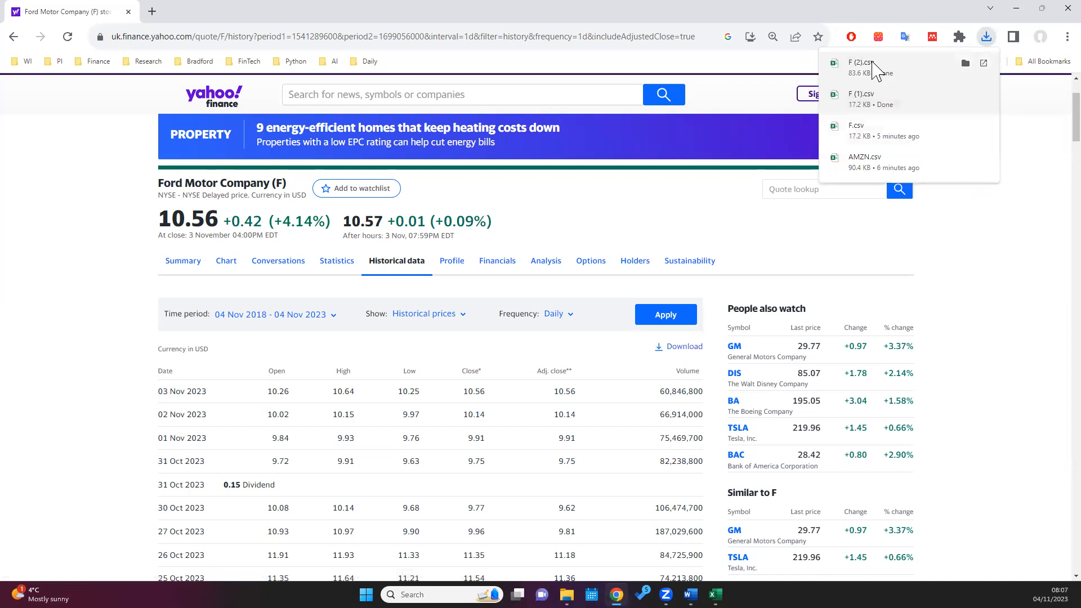
Step: Open the F (2) file from the Downloads folder in Excel and widen its Date column to fit
left_click(965, 63)
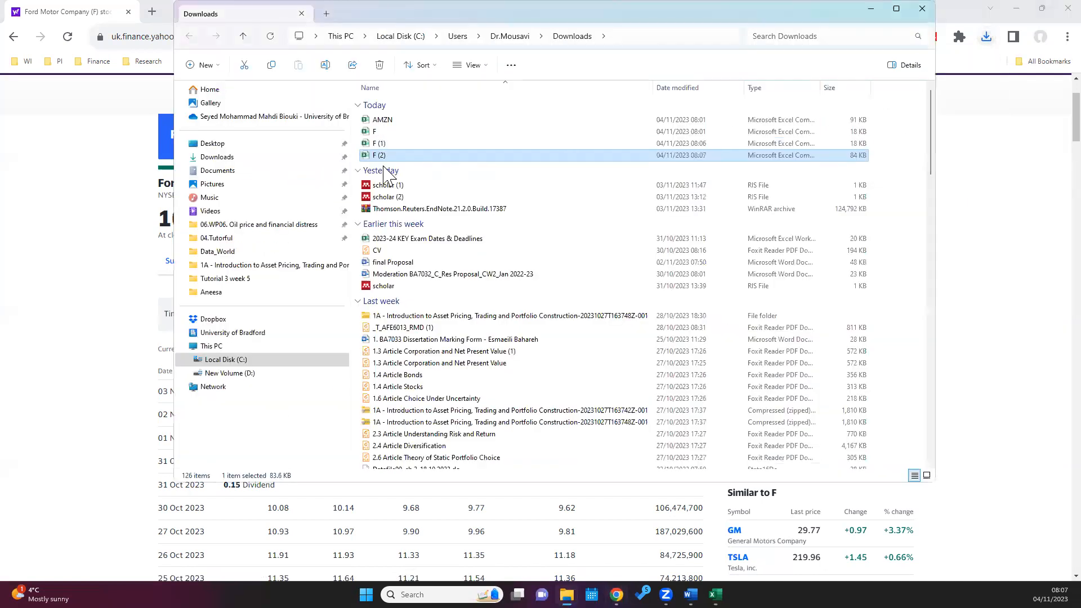
double_click(378, 156)
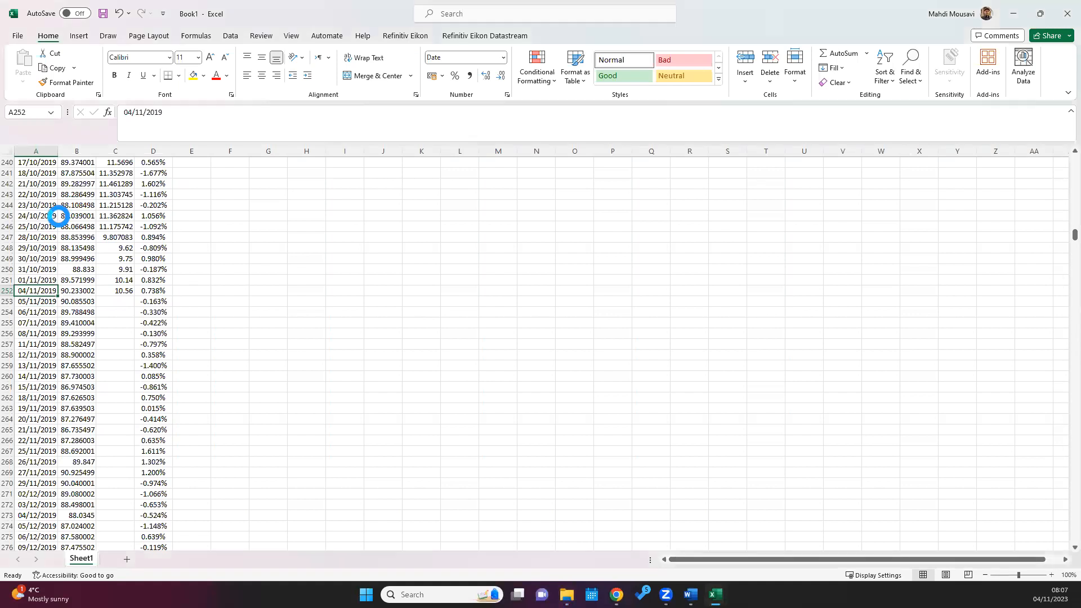
double_click(51, 148)
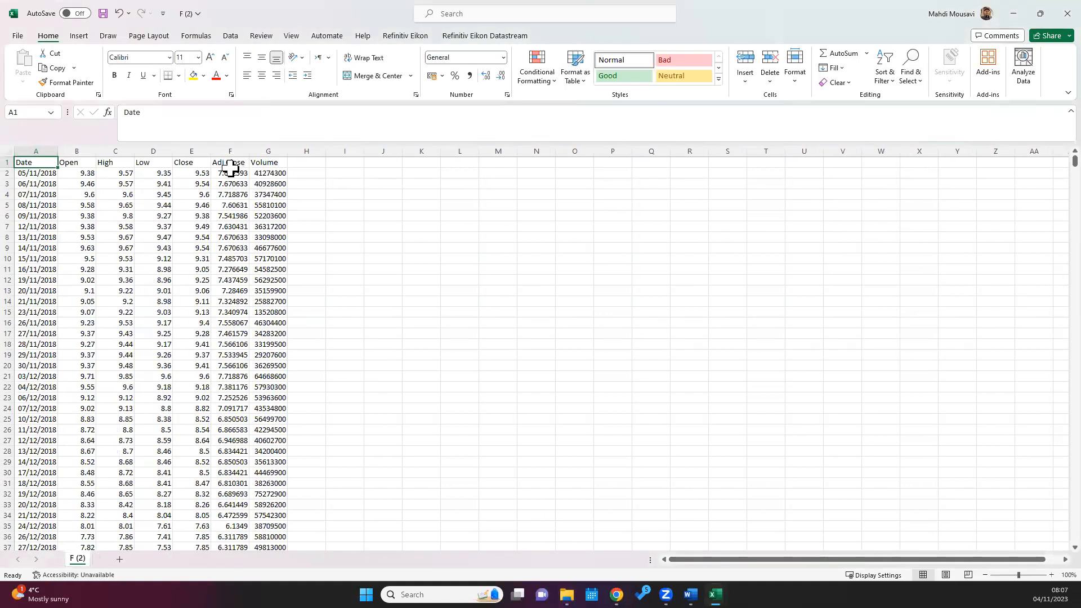
Step: Copy the Adj Close column from F (2) and paste it over the Ford prices in Book1, starting at cell C1
left_click(229, 148)
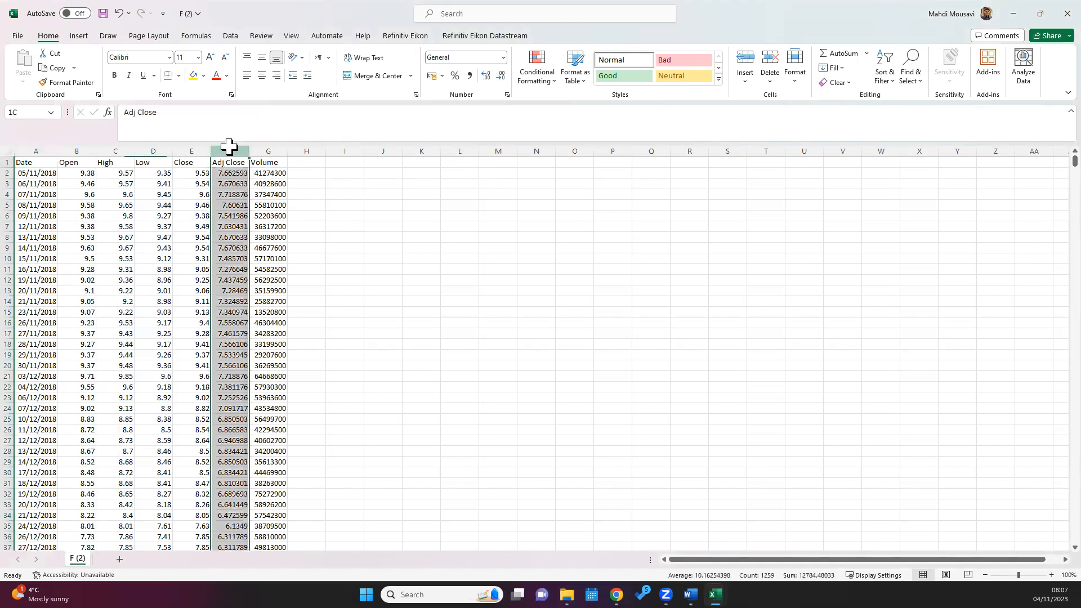
key("ctrl+c")
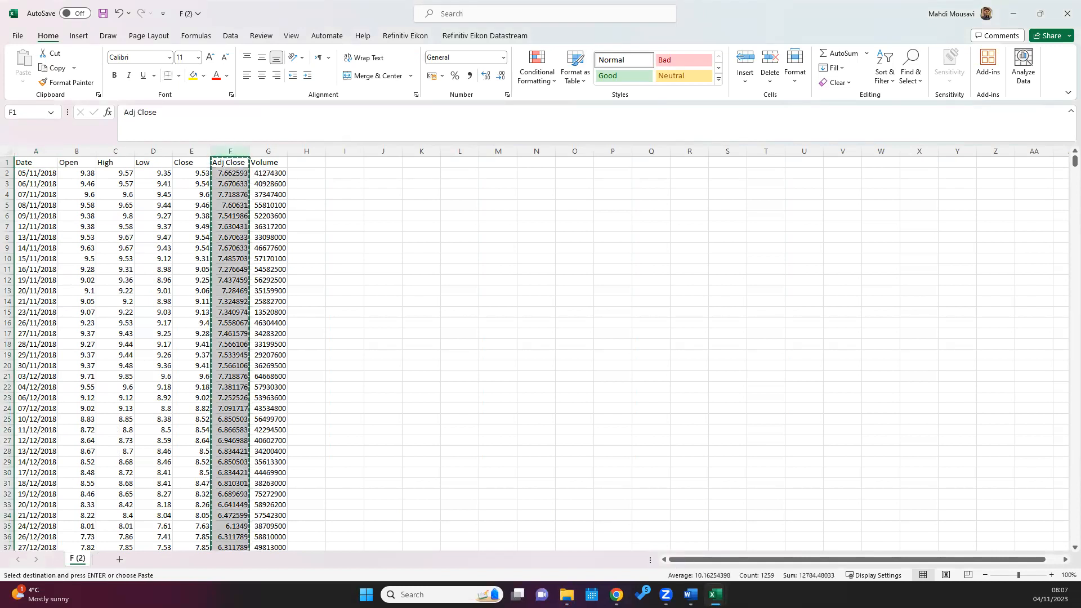
mouse_move(716, 594)
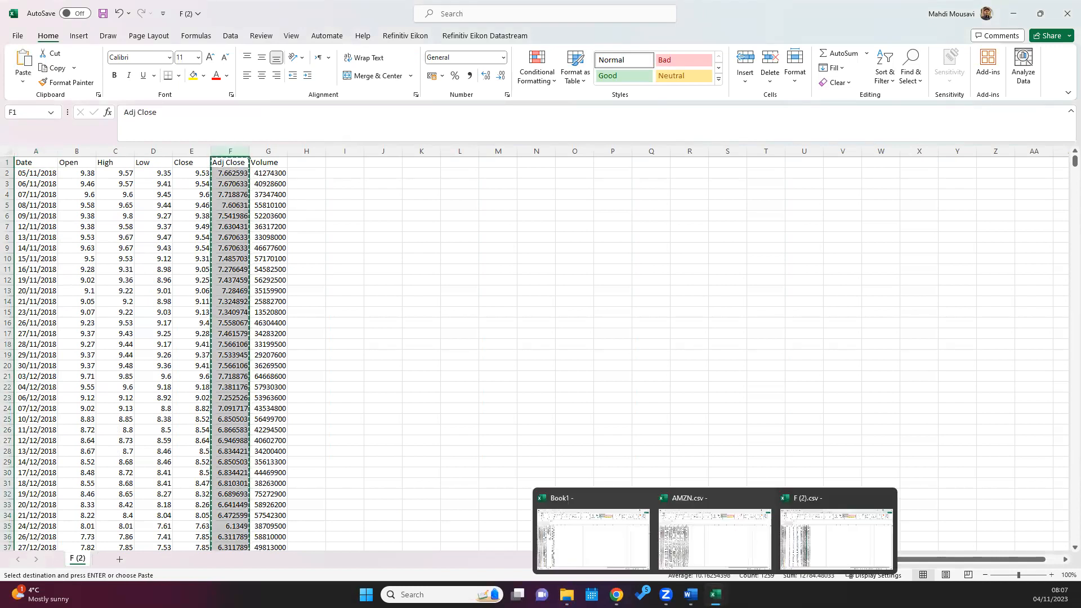
left_click(583, 540)
scroll(113, 182, "up", 7)
left_click(112, 182)
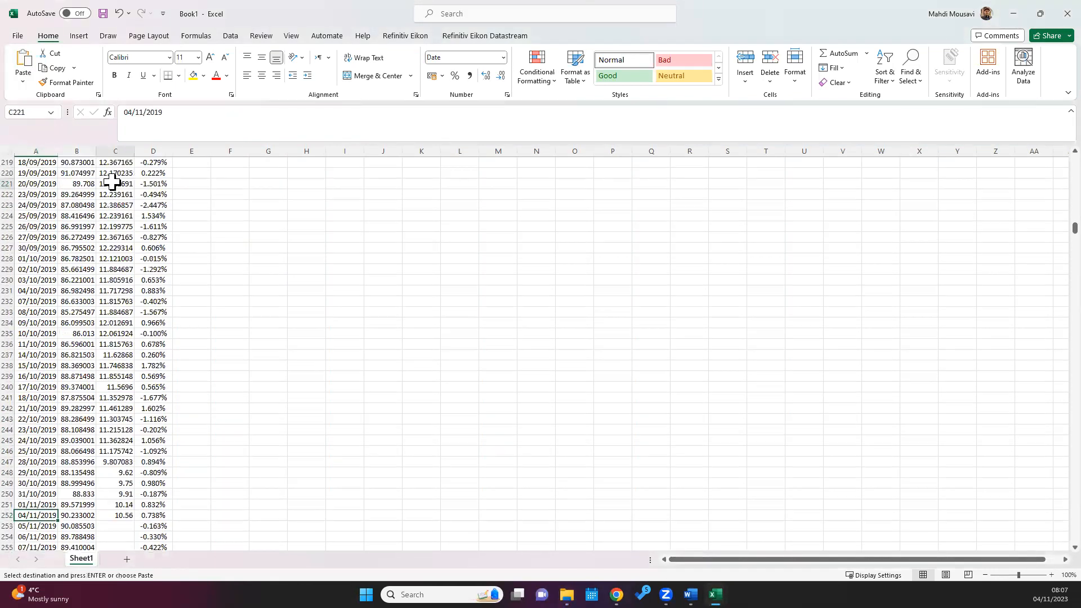
key("ctrl+Up")
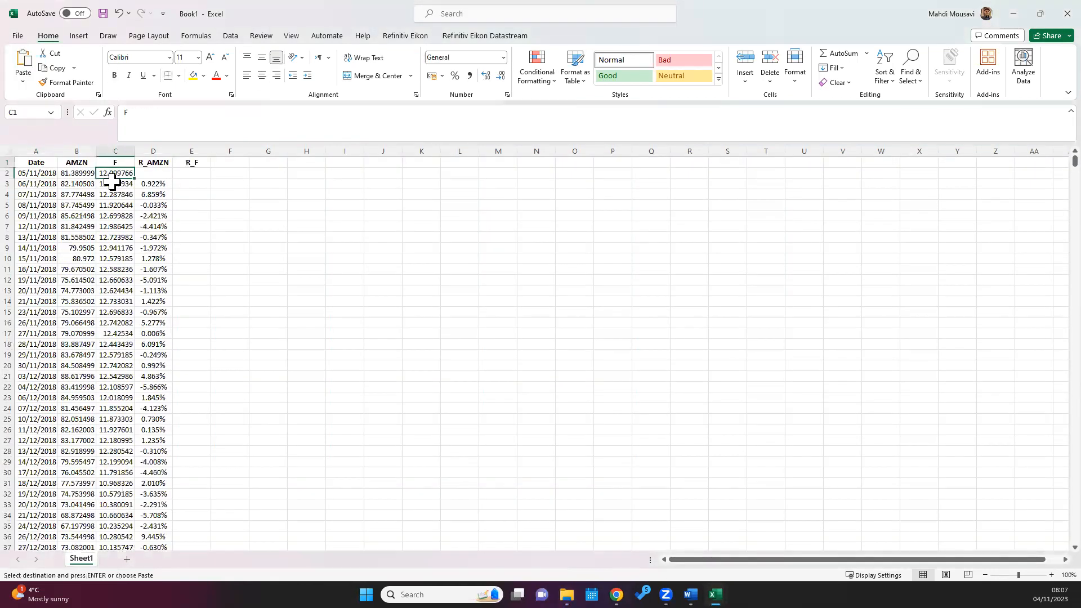
key("ctrl+v")
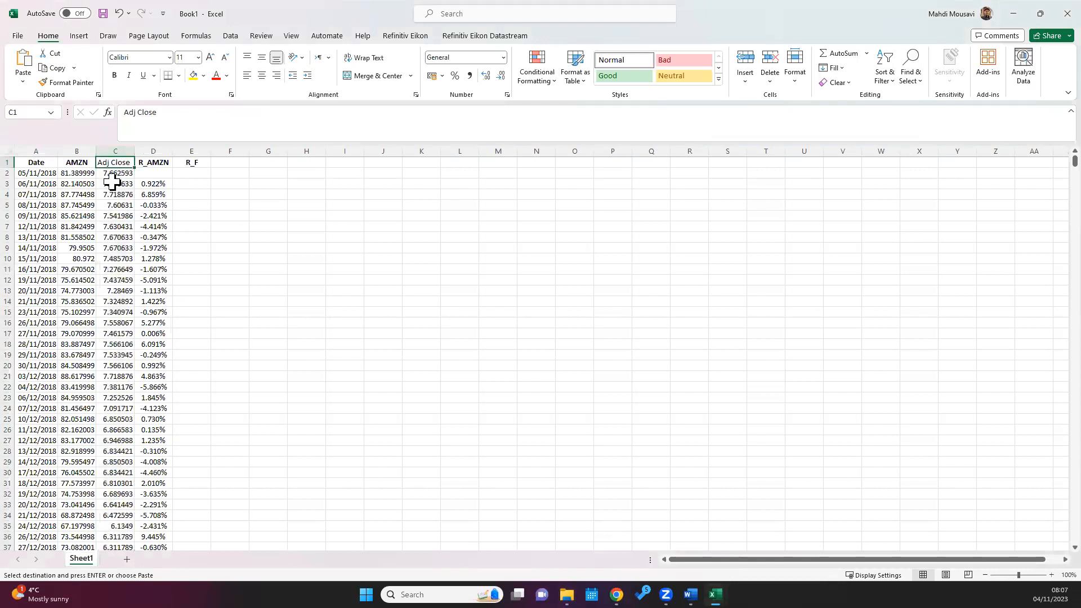
Step: Check that the pasted Ford prices end on the same row as the Amazon data and rename header C1 as F
key("Escape")
key("Down")
key("ctrl+Down")
key("Down")
key("Left")
key("ctrl+Up")
key("ctrl+Up")
key("Right")
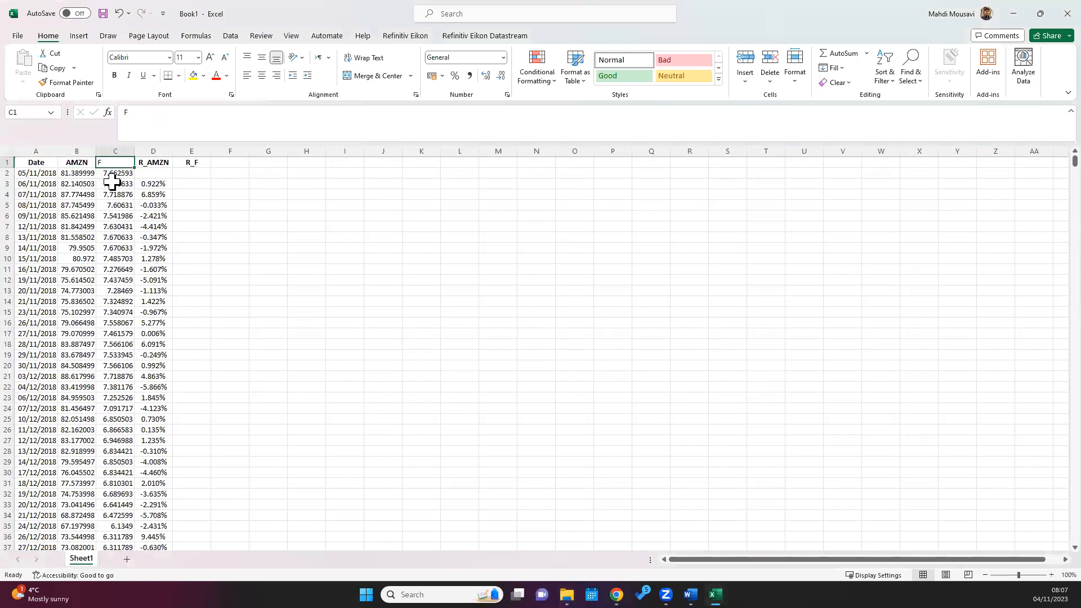
Step: Copy the AMZN header's formatting onto the F header in C1
left_click(71, 163)
left_click(65, 82)
left_click(118, 163)
left_click(147, 163)
left_click(152, 151)
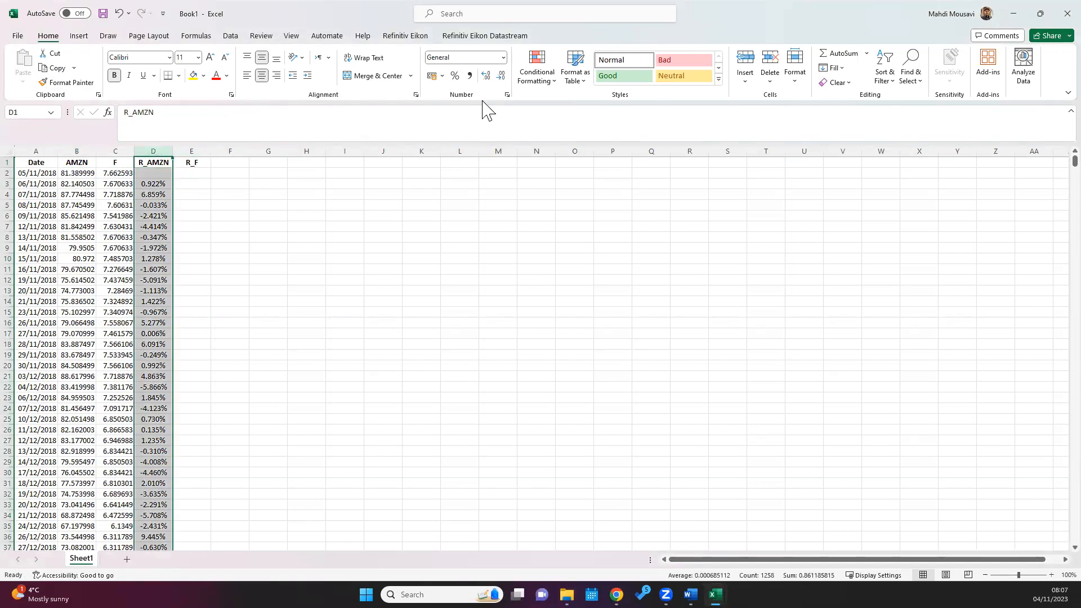
Step: Calculate Ford's first daily return in E3 with the formula =(C3-C2)/C2
left_click(193, 162)
left_click(193, 183)
type("=")
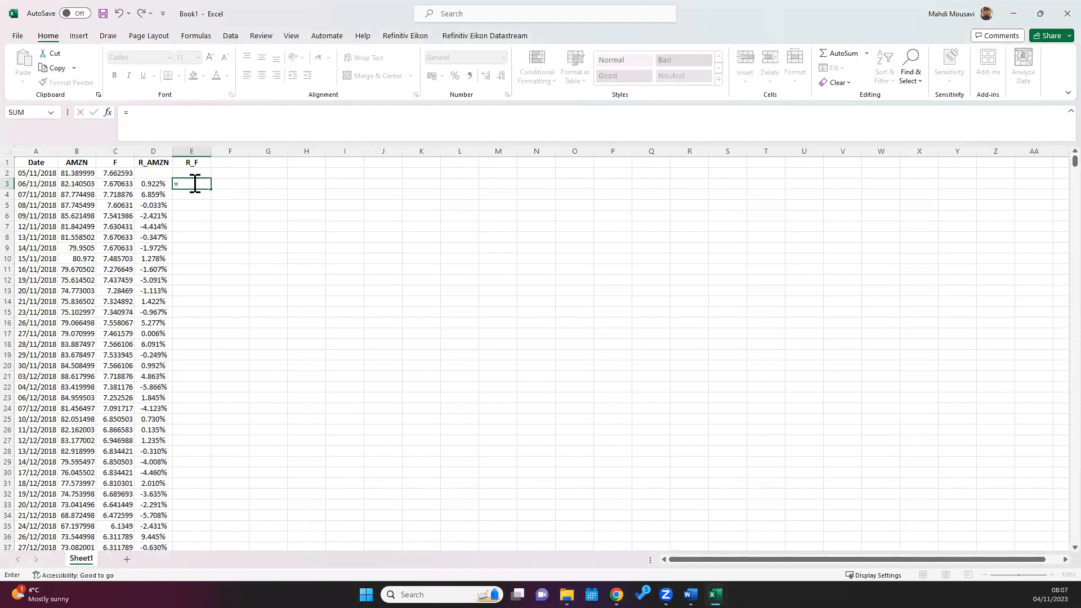
type("(")
key("Left")
key("Left")
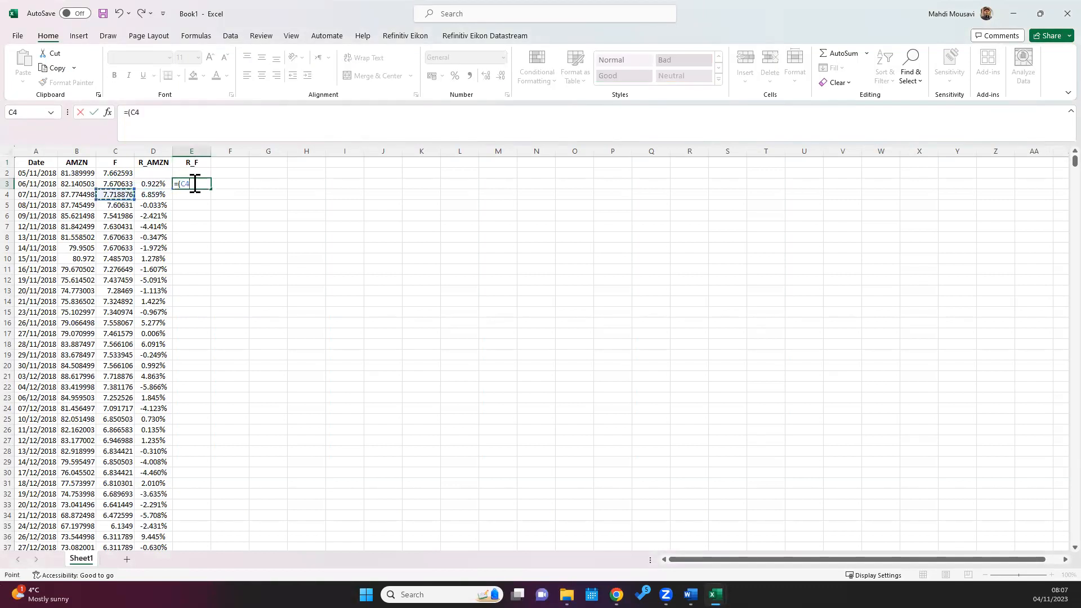
type("-")
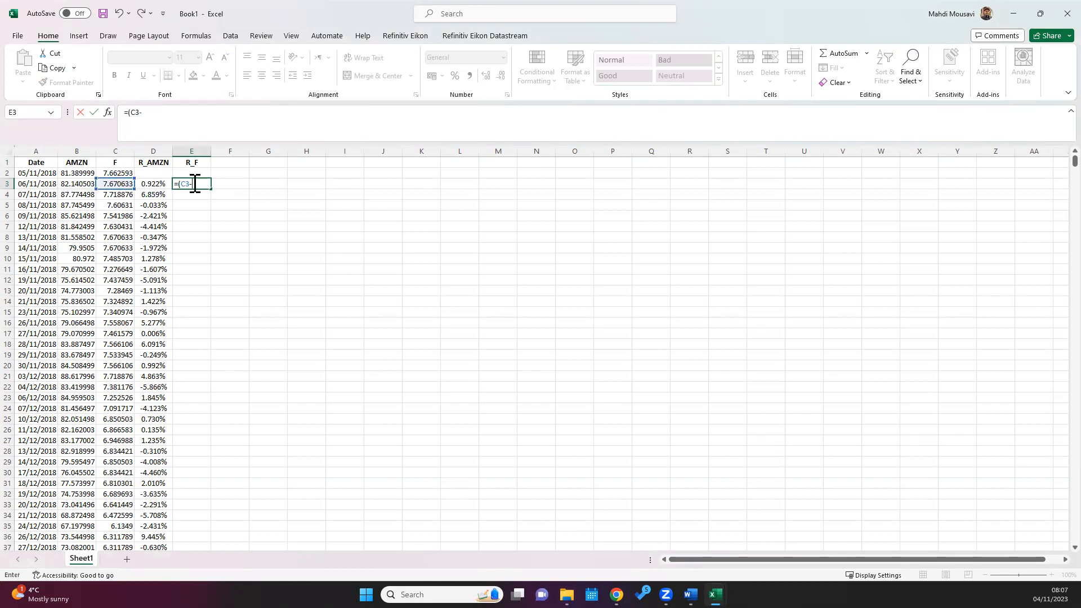
key("Up")
type(")/D3")
key("Left")
key("Up")
key("Return")
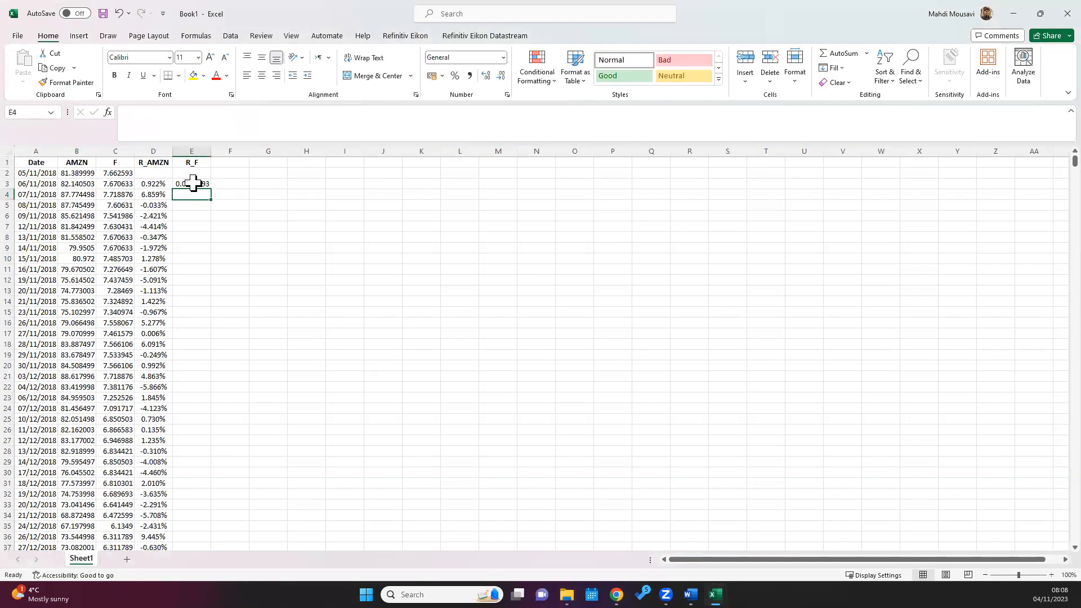
Step: Copy the percentage formatting of D3 onto E3 and fill the Ford return formula down the whole R_F column
left_click(155, 184)
left_click(60, 83)
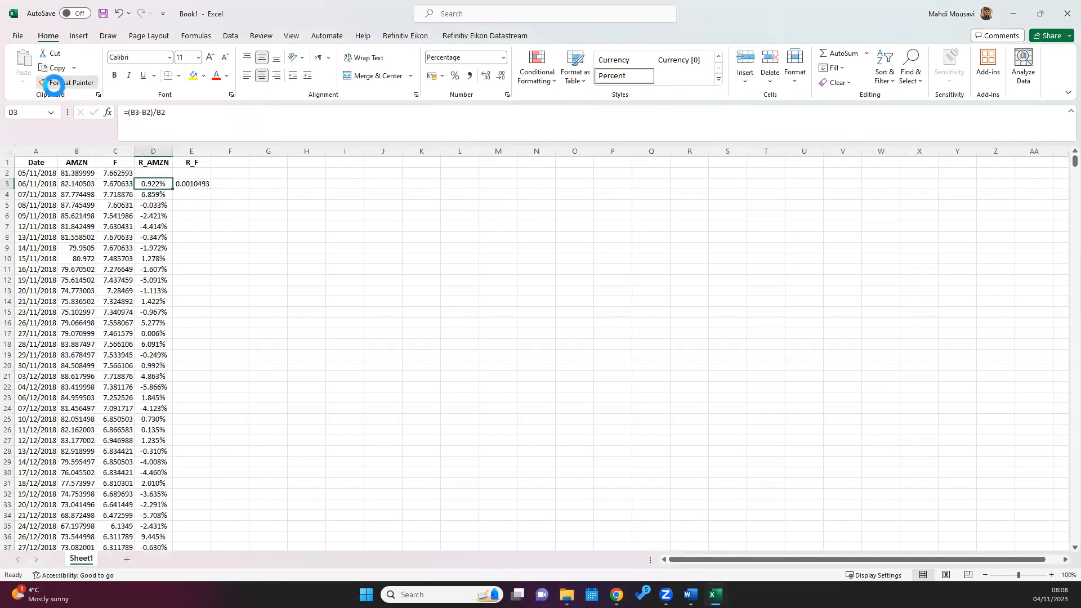
left_click(194, 184)
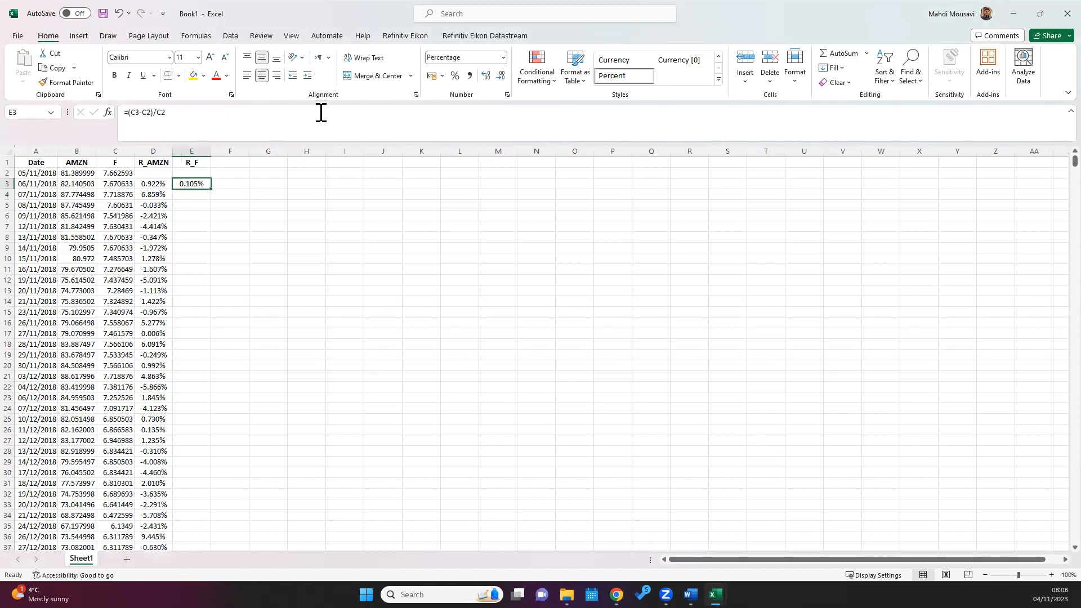
double_click(211, 189)
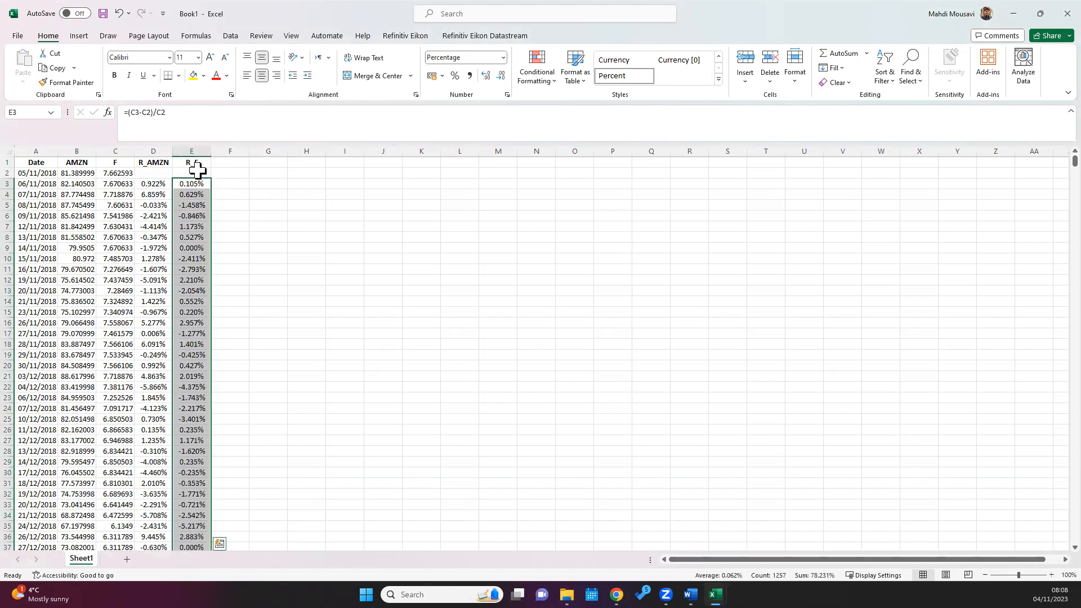
left_click(319, 185)
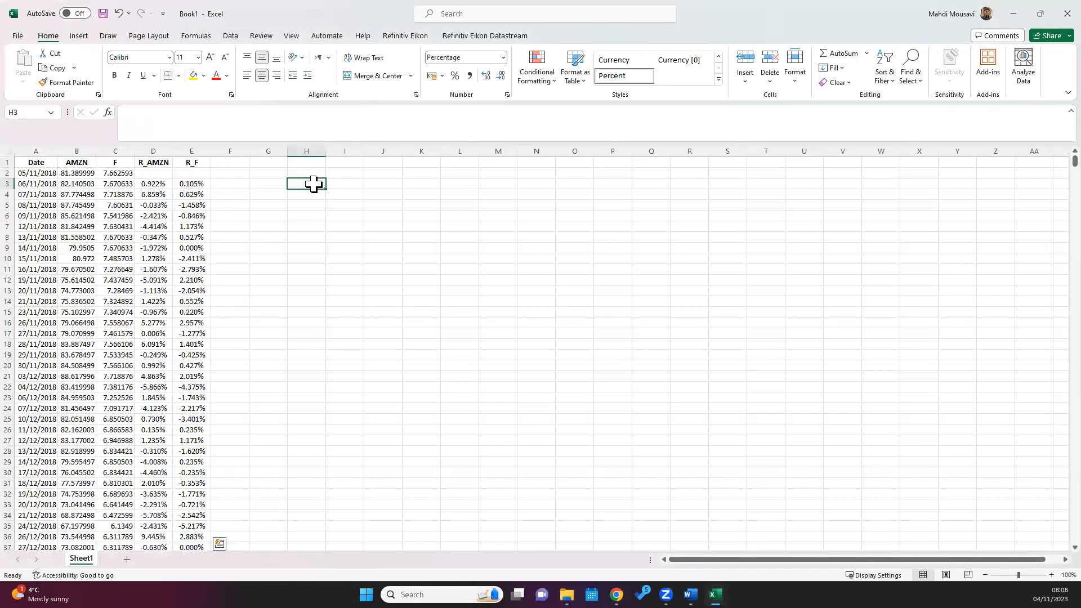
Step: Label G2 "Mean" and G3 "Standard Deviaion", and widen column G to fit
left_click(282, 173)
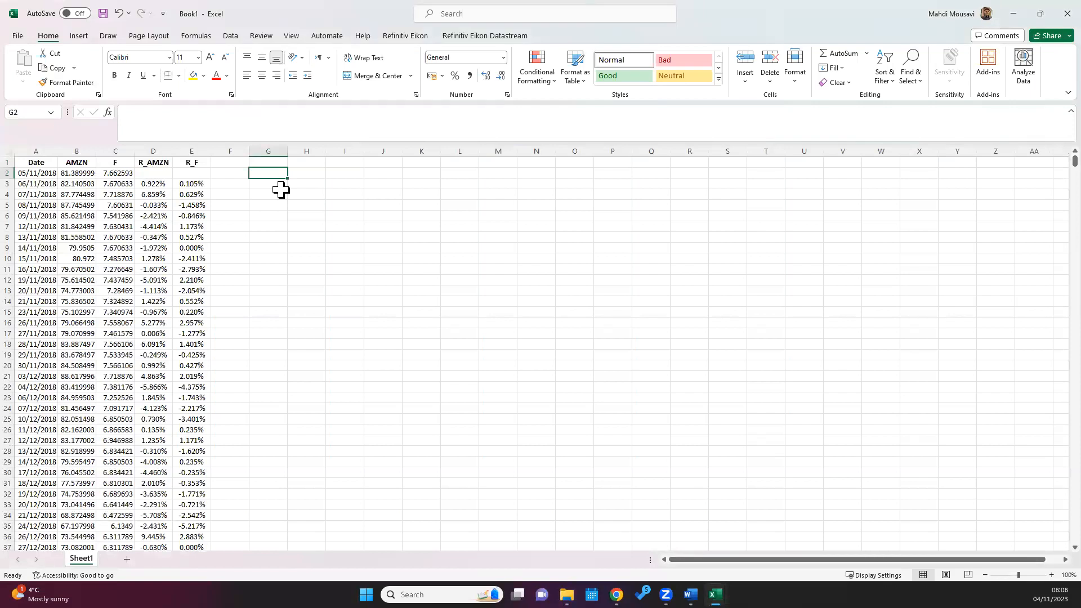
type("Mean")
key("Return")
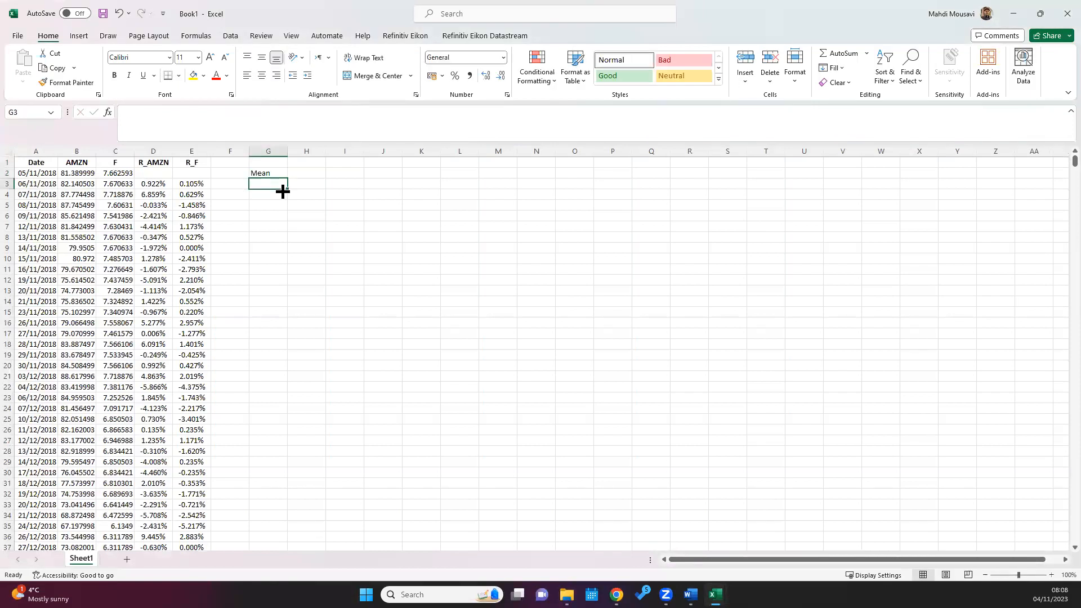
type("Standard Deviaion")
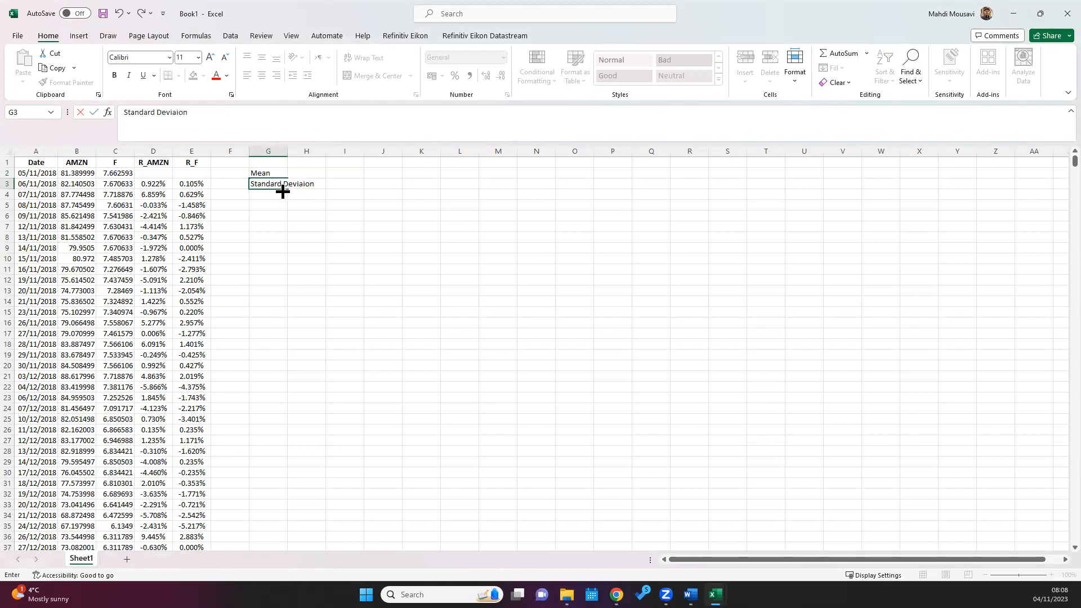
key("Up")
key("Up")
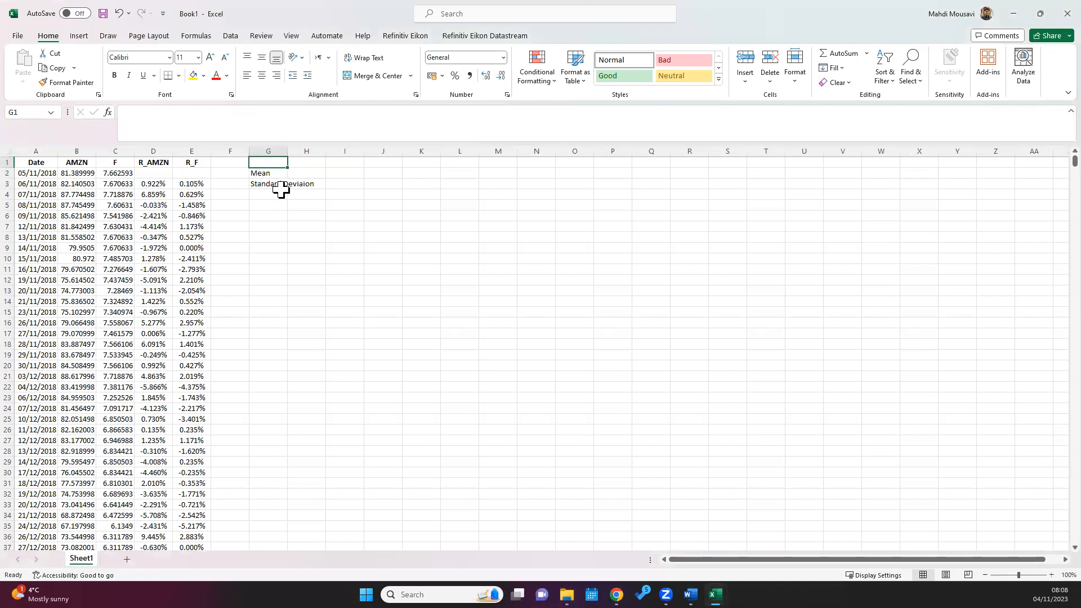
double_click(288, 151)
Step: Extend the label in G2 to read "Mean (Return)"
left_click(286, 172)
double_click(285, 174)
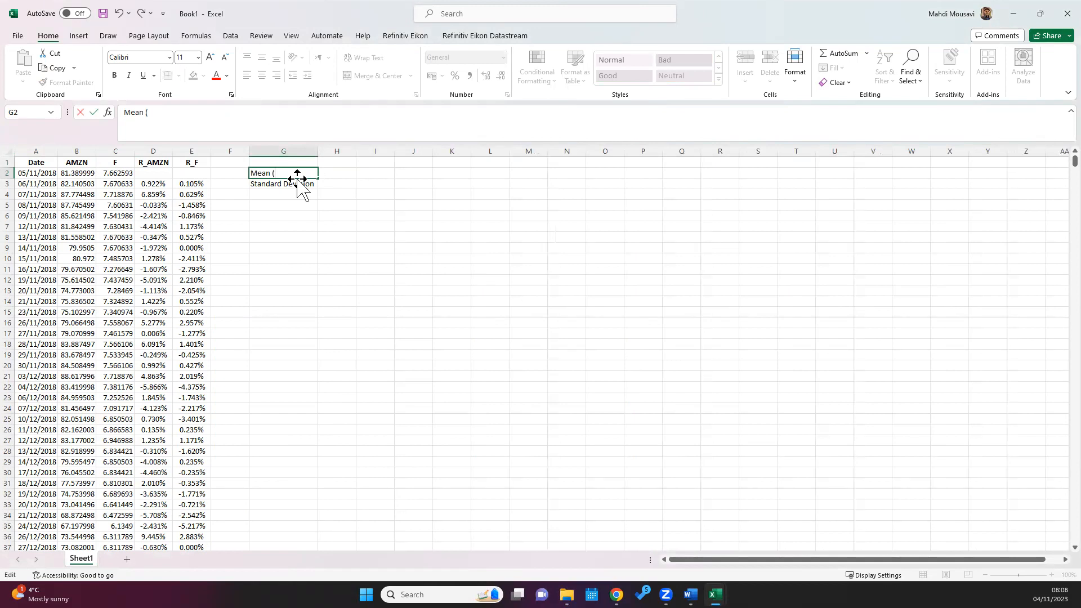
type("(Return)")
key("Return")
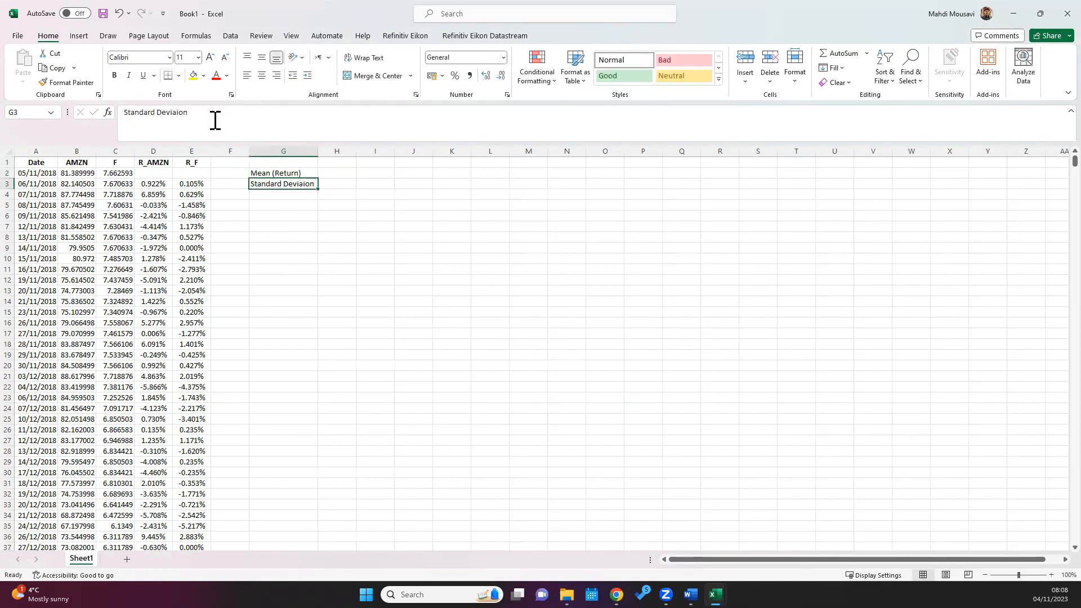
Step: Extend the label in G3 to read "Standard Deviaion (Risk)"
left_click(211, 113)
type("(R")
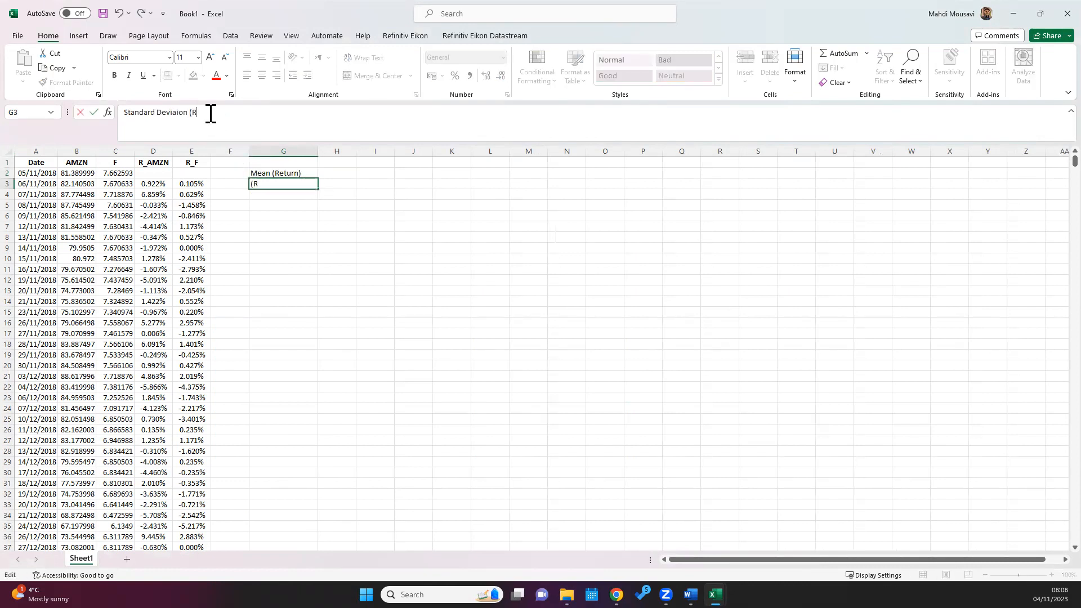
key("BackSpace")
key("BackSpace")
key("BackSpace")
key("BackSpace")
key("BackSpace")
key("BackSpace")
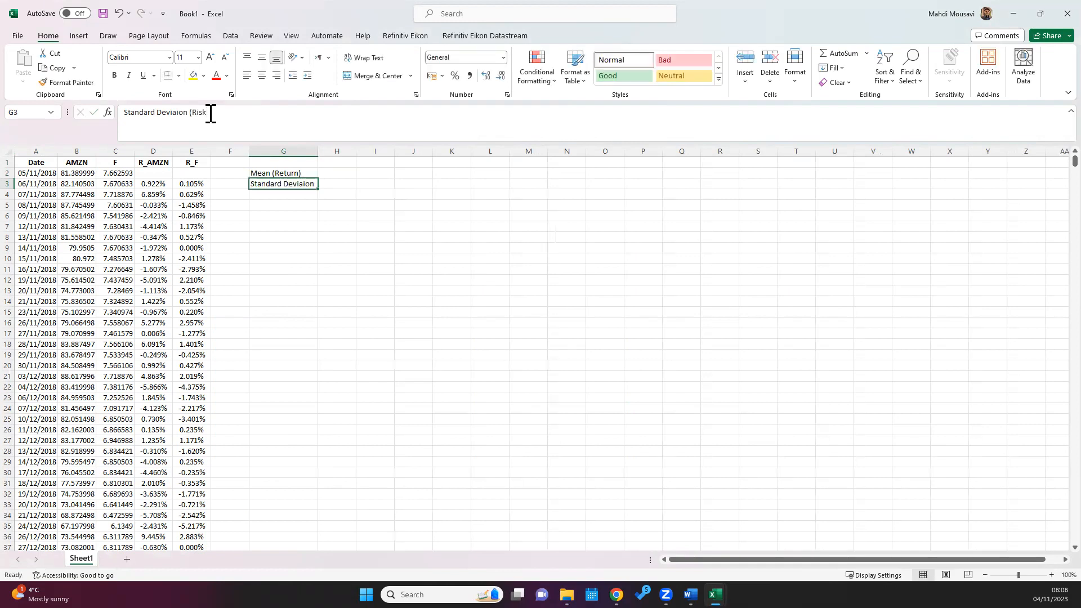
type("(RIsk")
key("BackSpace")
key("BackSpace")
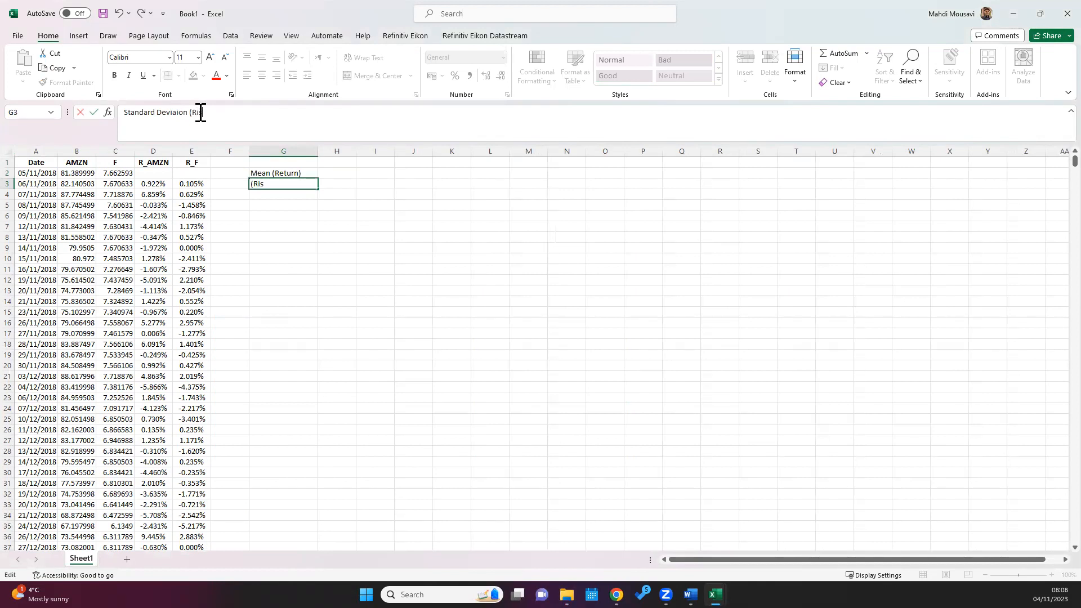
key("Return")
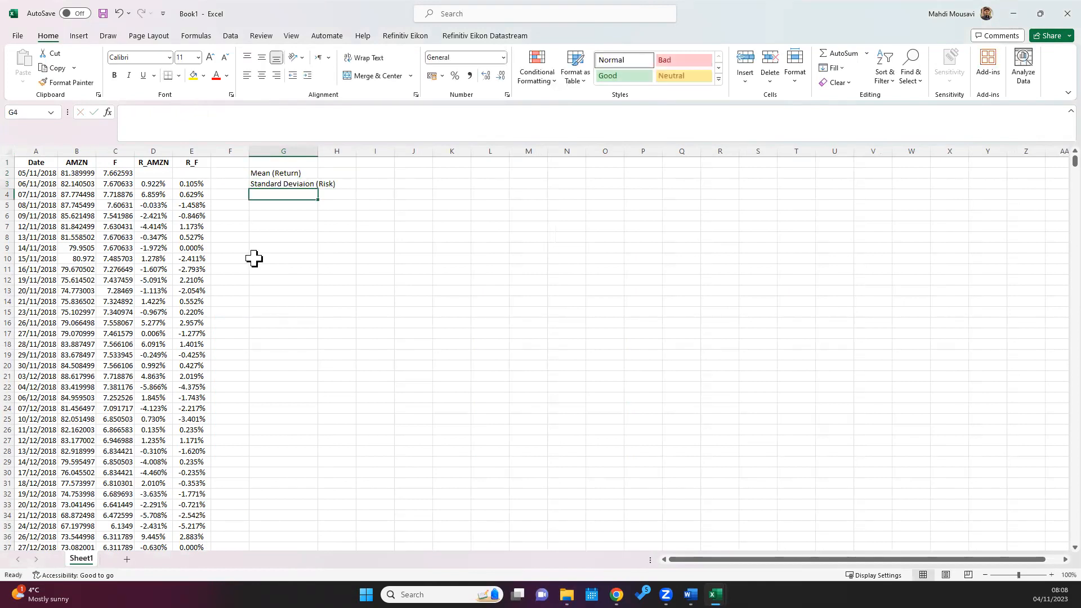
Step: Shorten the label in G3 to "Std (Risk)"
scroll(253, 258, "up", 1)
scroll(375, 251, "up", 3)
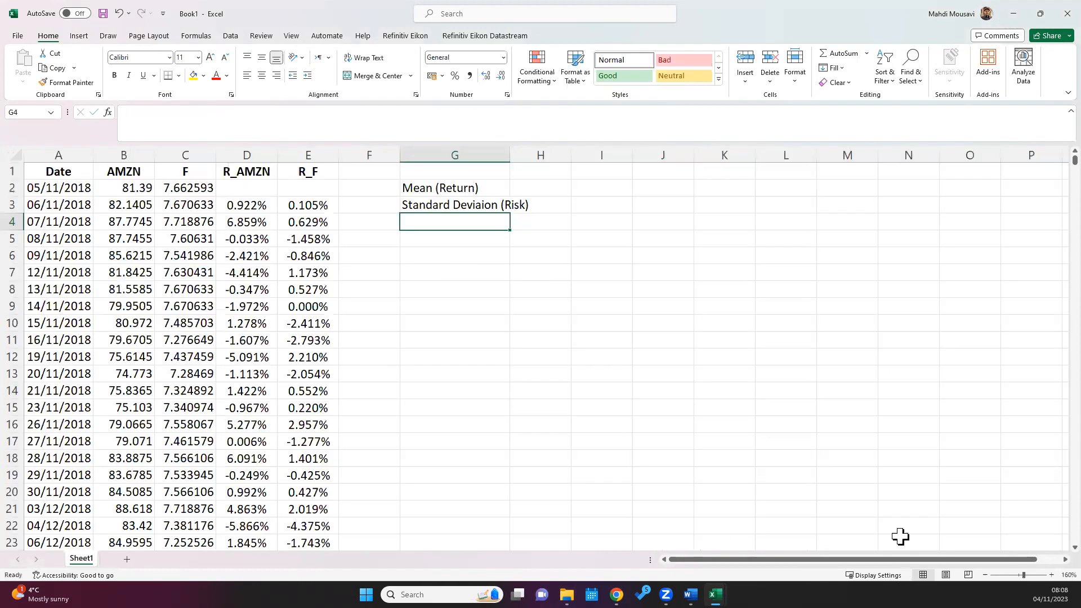
scroll(830, 415, "up", 1)
scroll(877, 557, "up", 3)
left_click_drag(940, 559, 1015, 558)
left_click(574, 229)
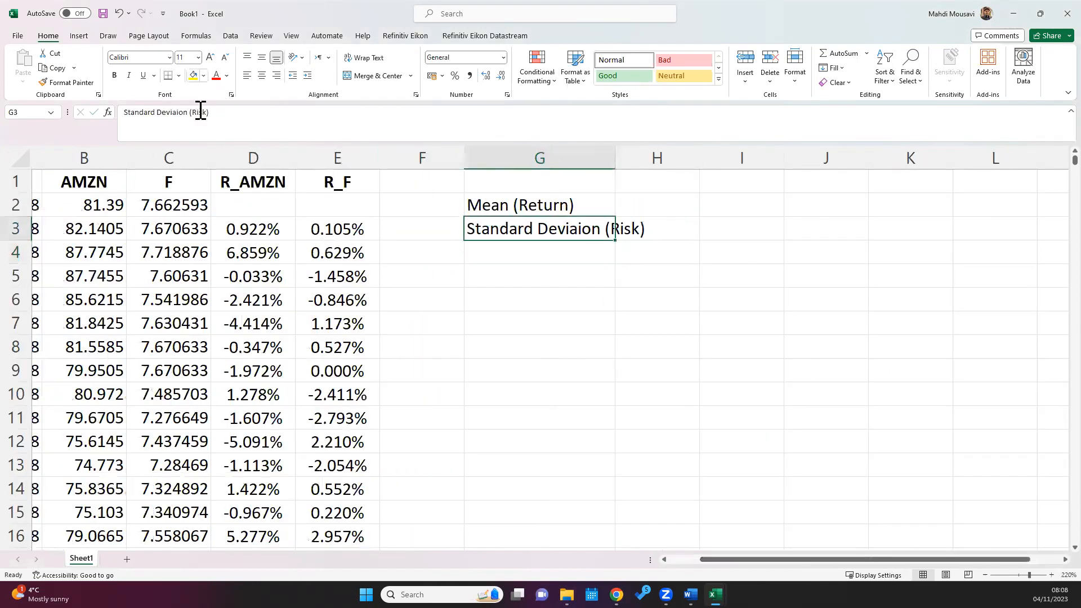
left_click_drag(187, 112, 132, 111)
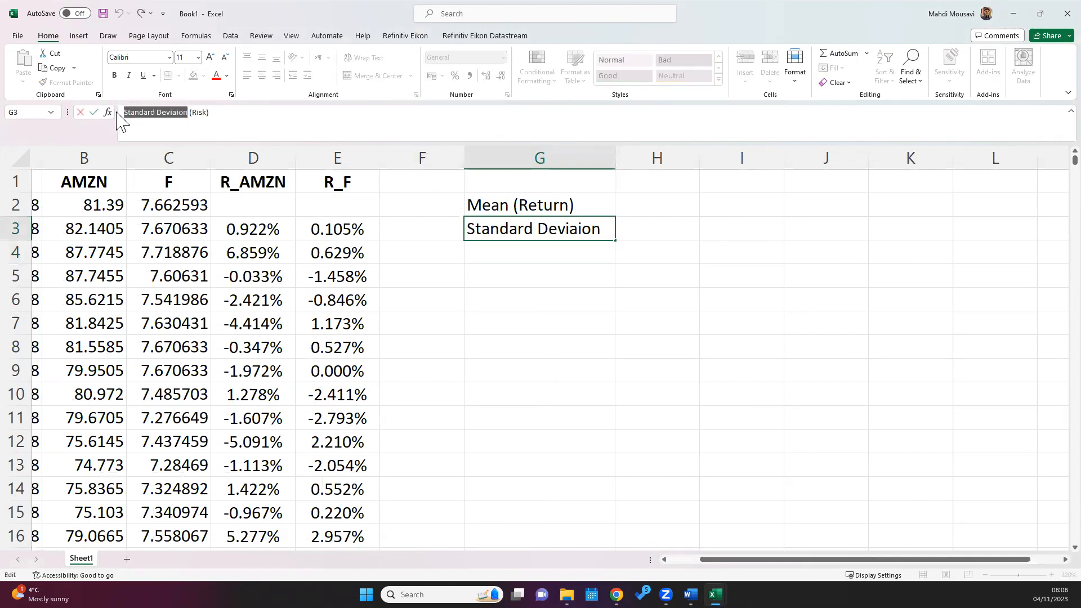
type("T")
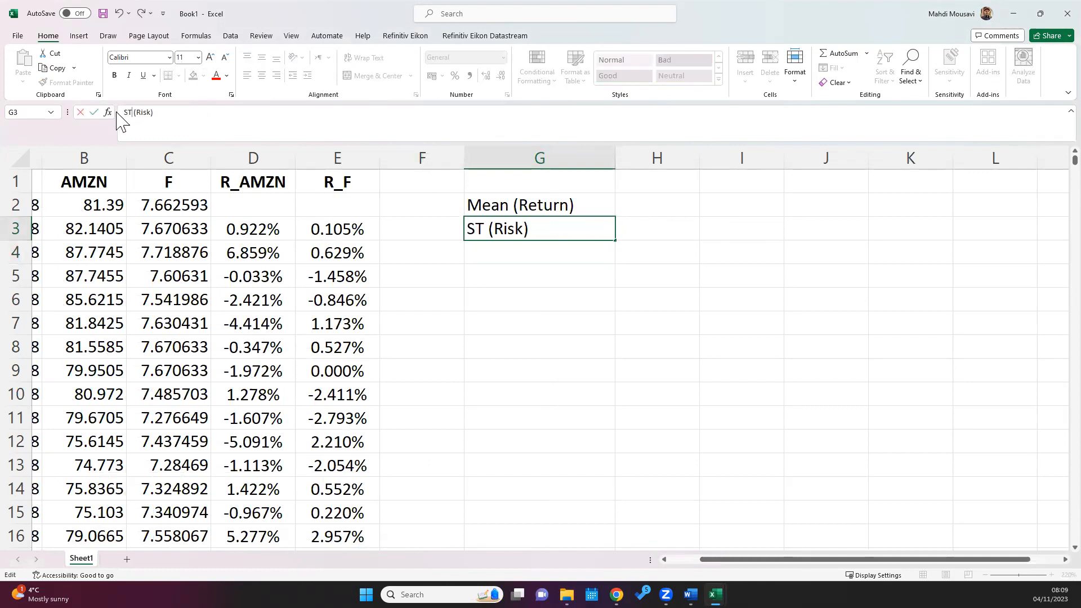
key("BackSpace")
type("td")
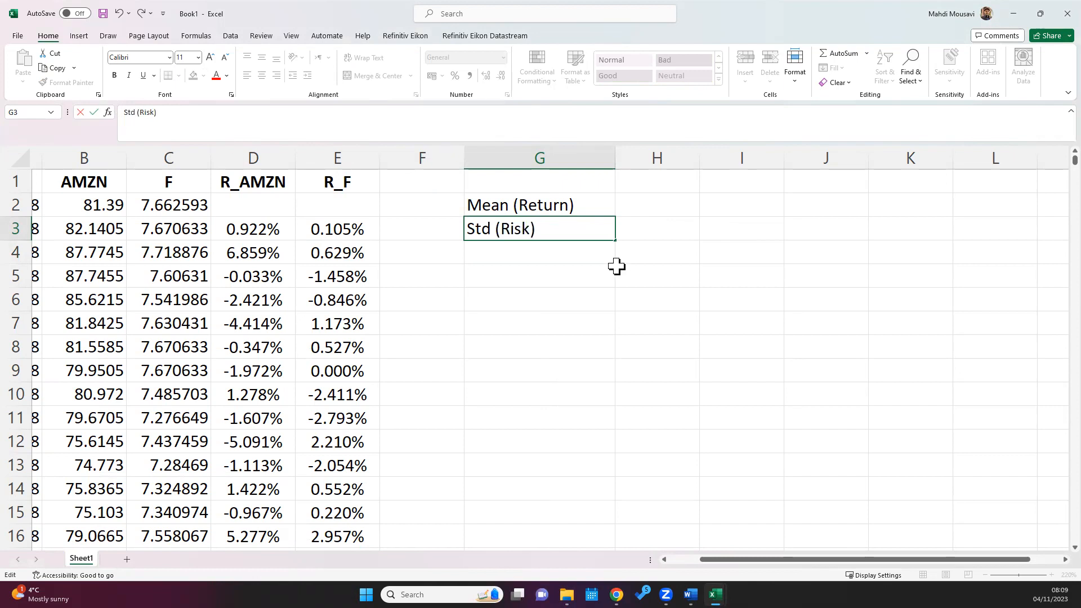
left_click(619, 270)
Step: Add the column headers AMZN in H1 and F in I1 above the statistics table
left_click(667, 179)
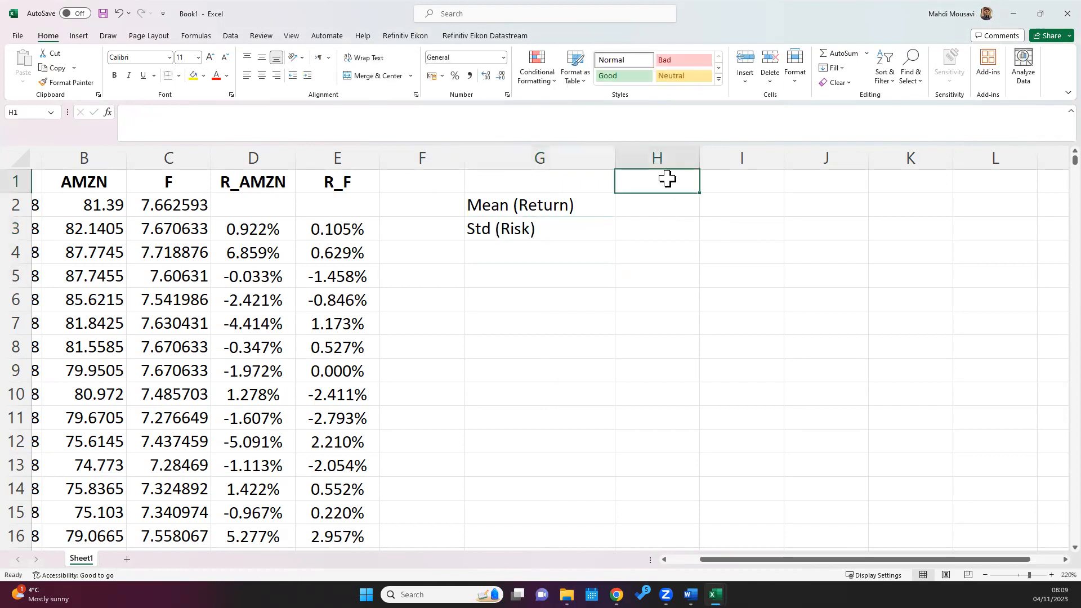
type("AM")
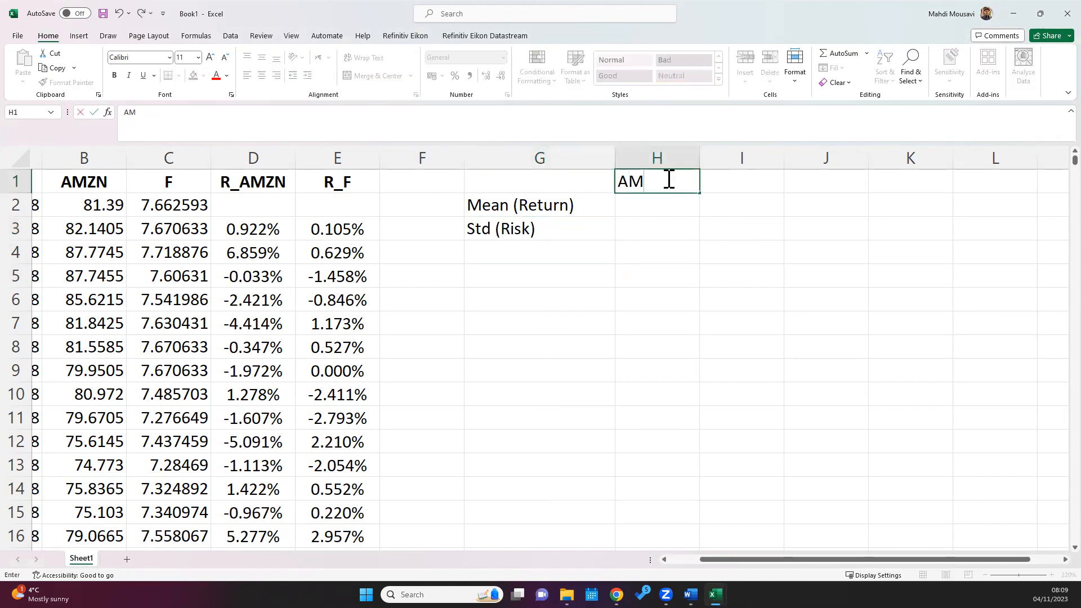
type("ZN")
key("Tab")
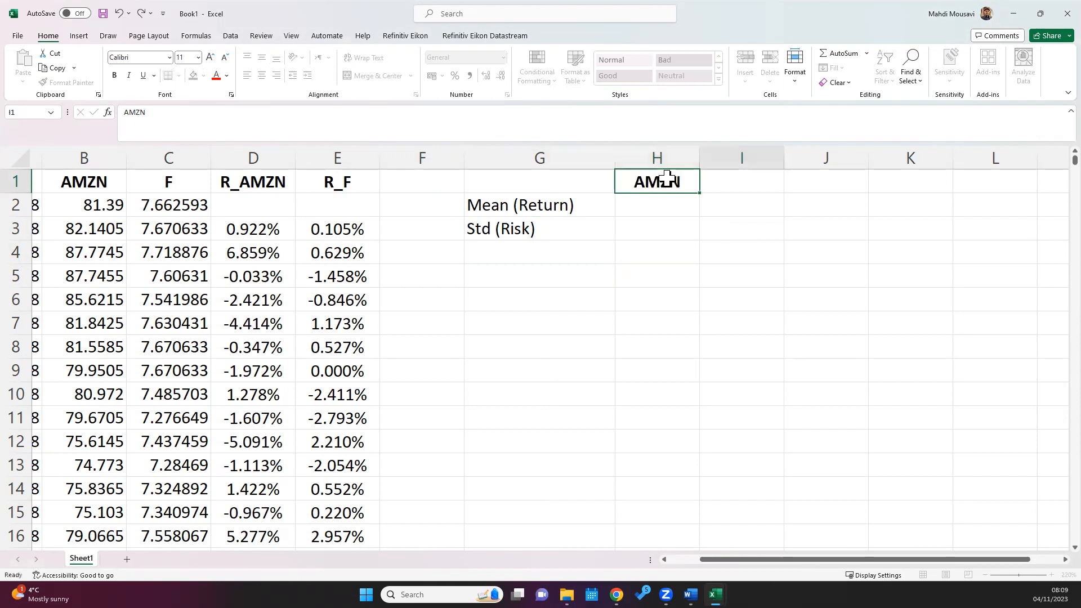
type("F")
key("Return")
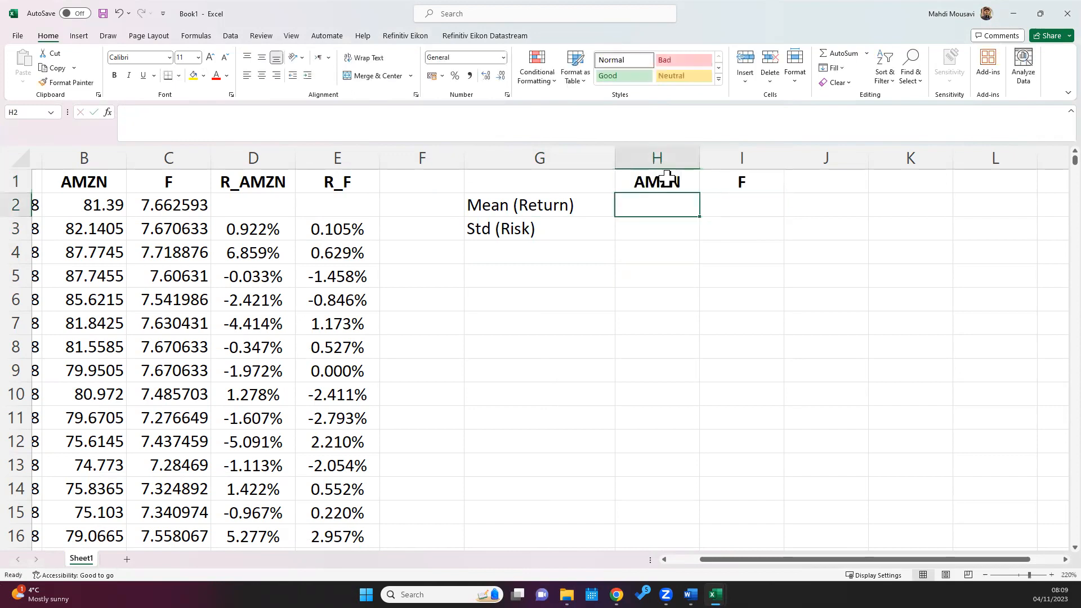
Step: Calculate Amazon's mean return in H2 with AVERAGE over D3:D1259 and centre the result in its cell
type("=average")
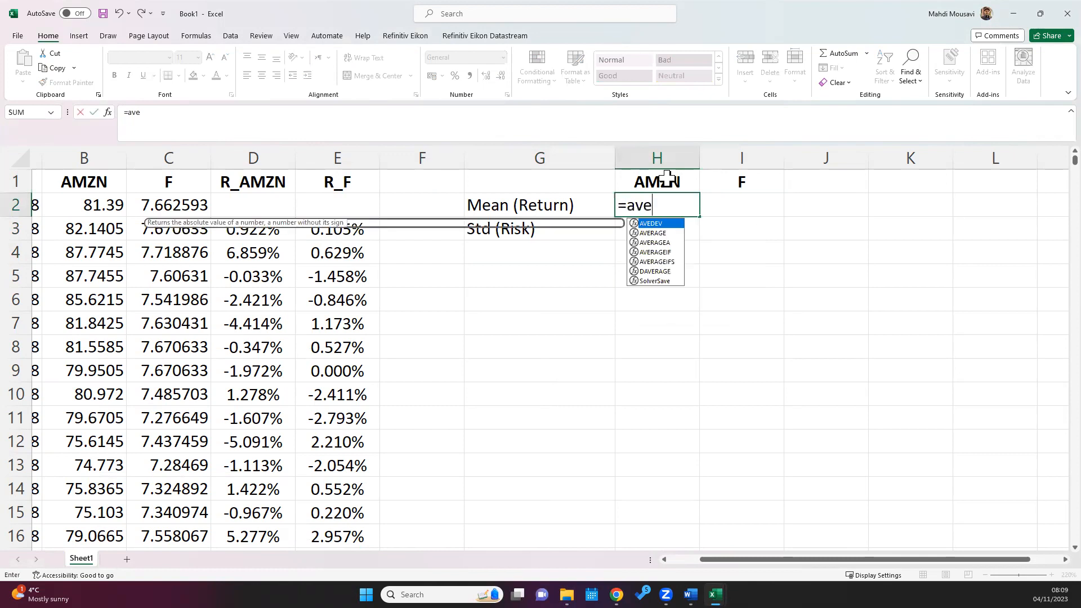
double_click(648, 224)
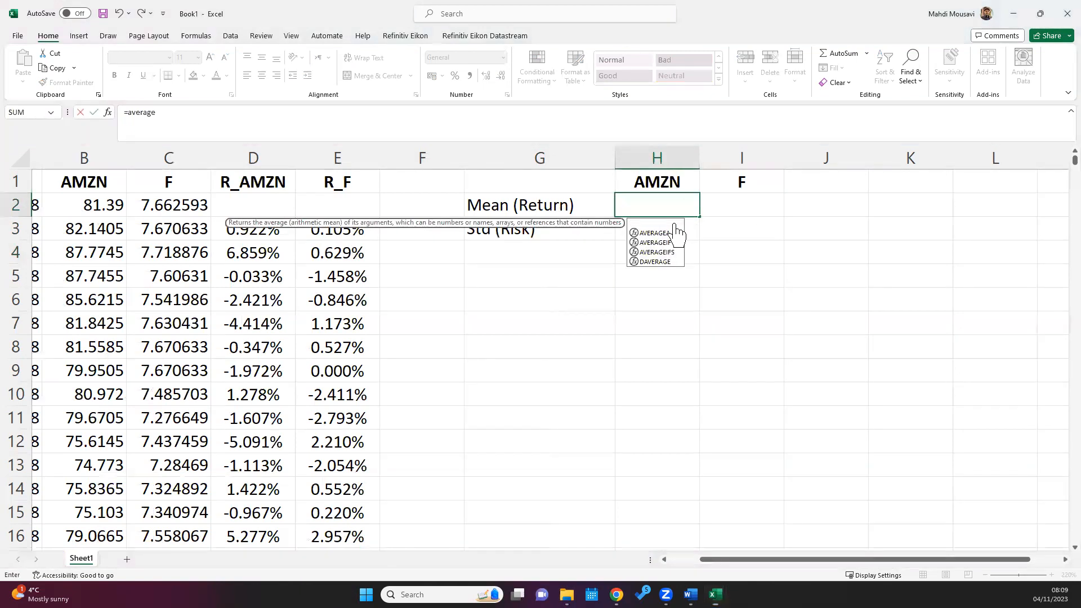
left_click(263, 229)
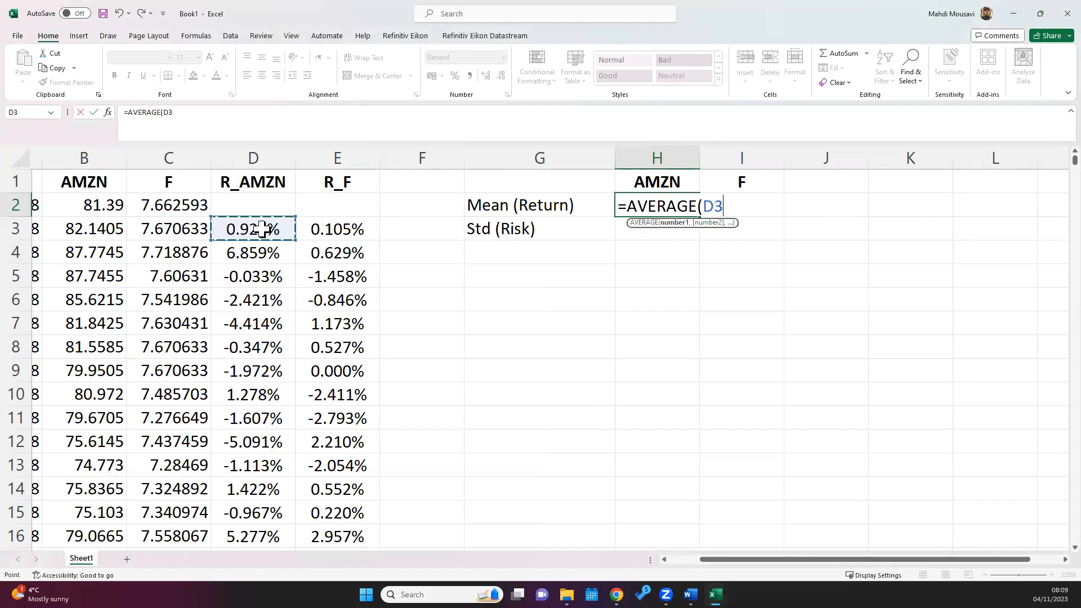
key("ctrl+shift+Down")
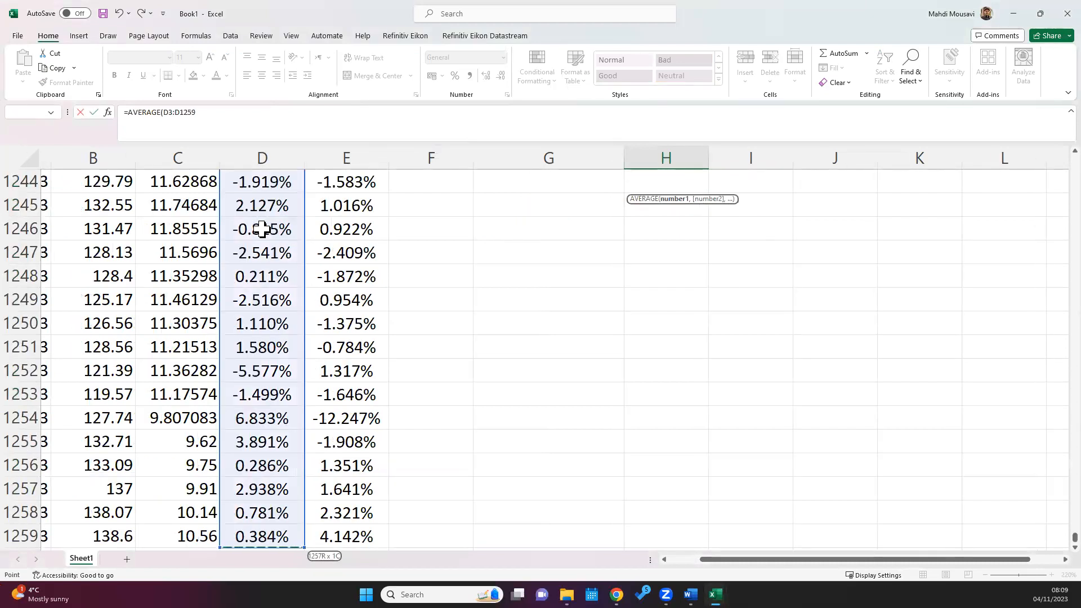
key("Return")
scroll(712, 259, "up", 1)
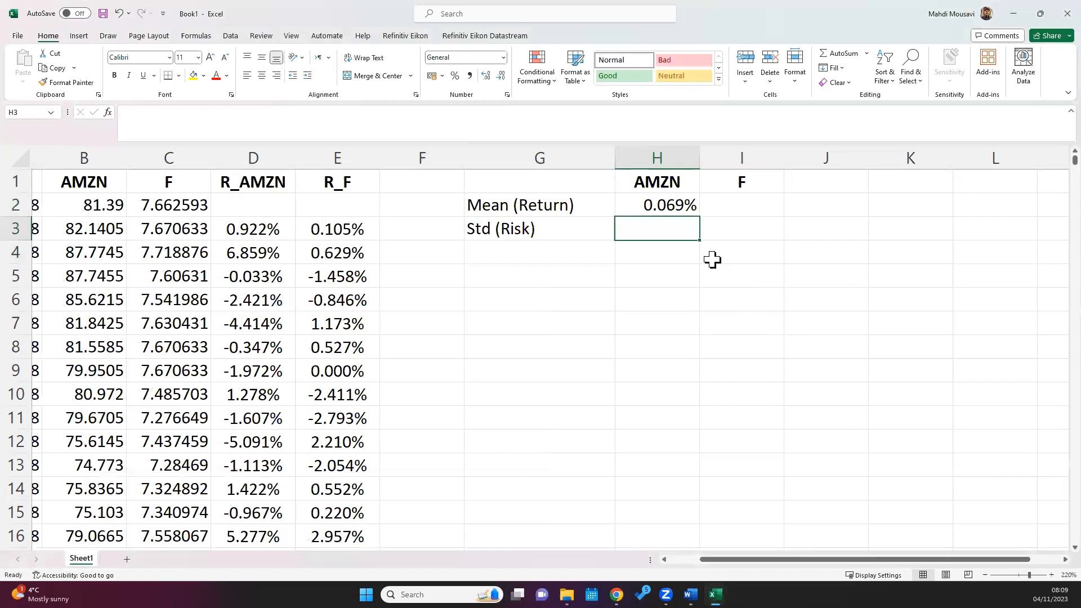
left_click(657, 205)
left_click(262, 76)
left_click(731, 210)
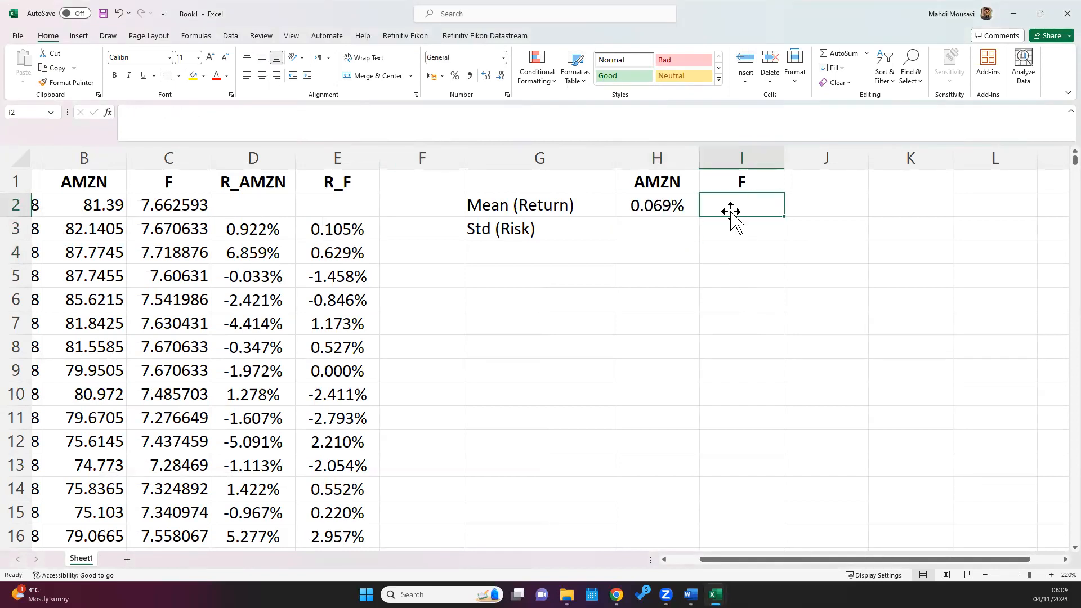
left_click(684, 209)
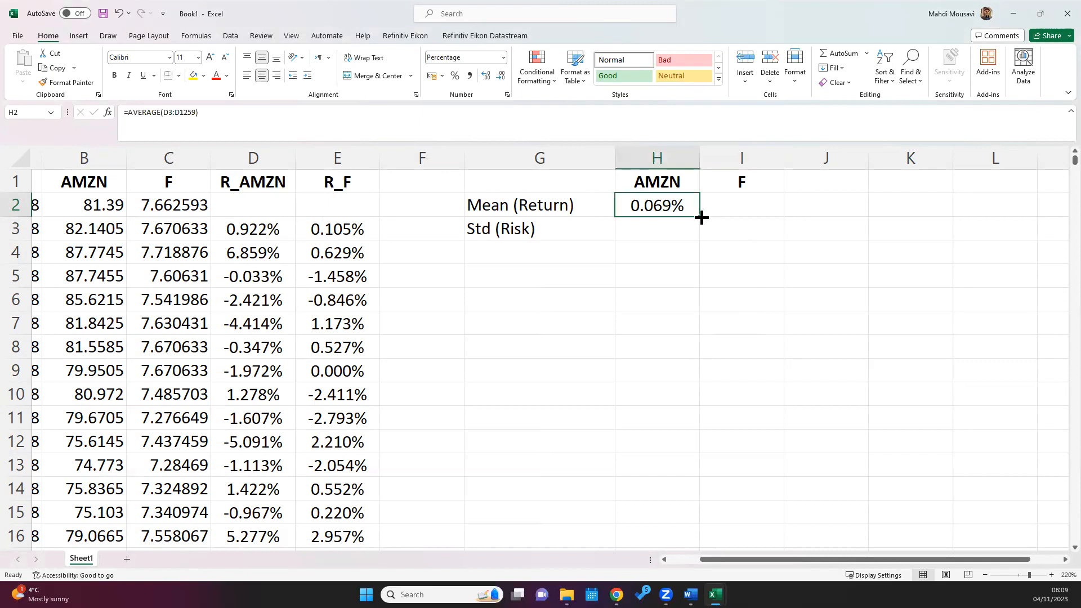
mouse_move(700, 218)
left_mouse_down()
mouse_move(755, 213)
mouse_move(697, 205)
mouse_move(700, 217)
left_mouse_up()
left_click(692, 235)
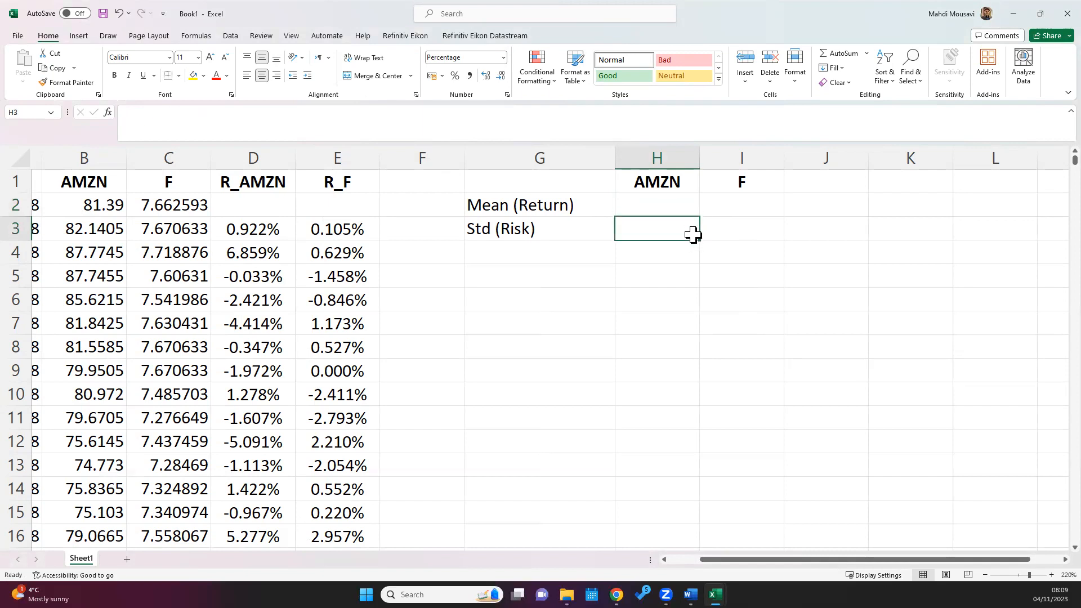
key("ctrl+z")
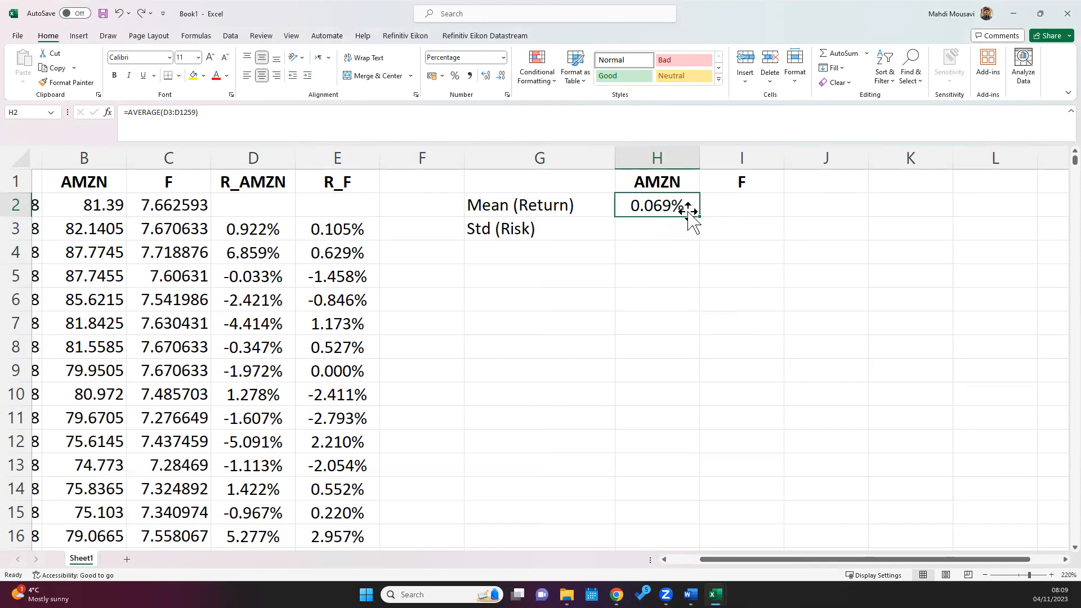
Step: Copy the mean formula from H2 across to I2 for Ford and check the range it references
left_click_drag(701, 217, 758, 212)
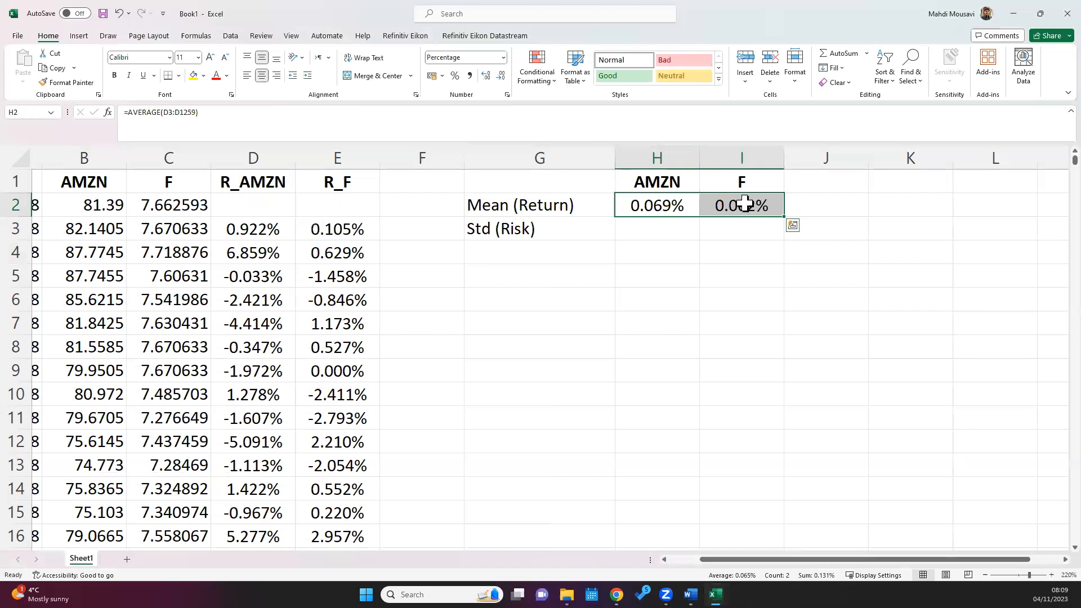
double_click(743, 206)
key("Escape")
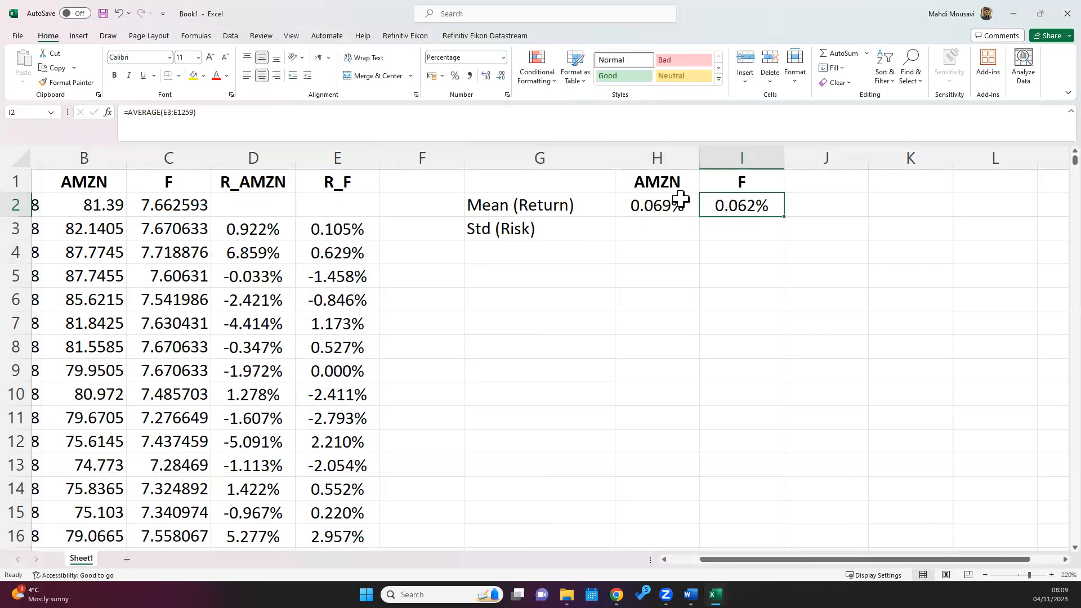
left_click(648, 204)
left_click(743, 206)
double_click(743, 206)
key("Escape")
double_click(725, 205)
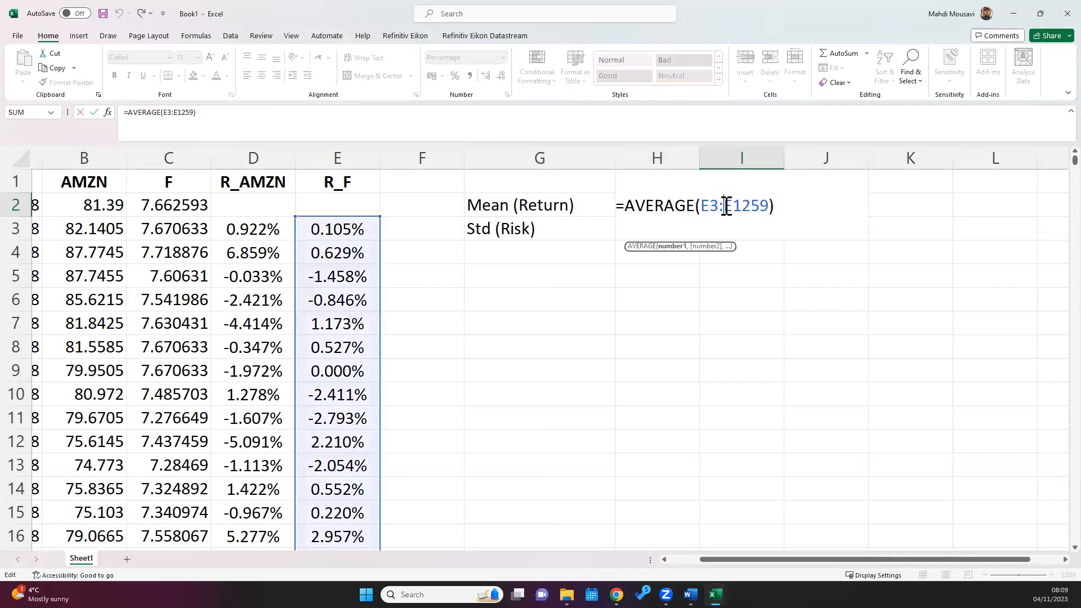
key("Escape")
Step: Calculate Amazon's standard deviation in H3 with STDEV.P over the returns in D3:D1259
left_click(660, 232)
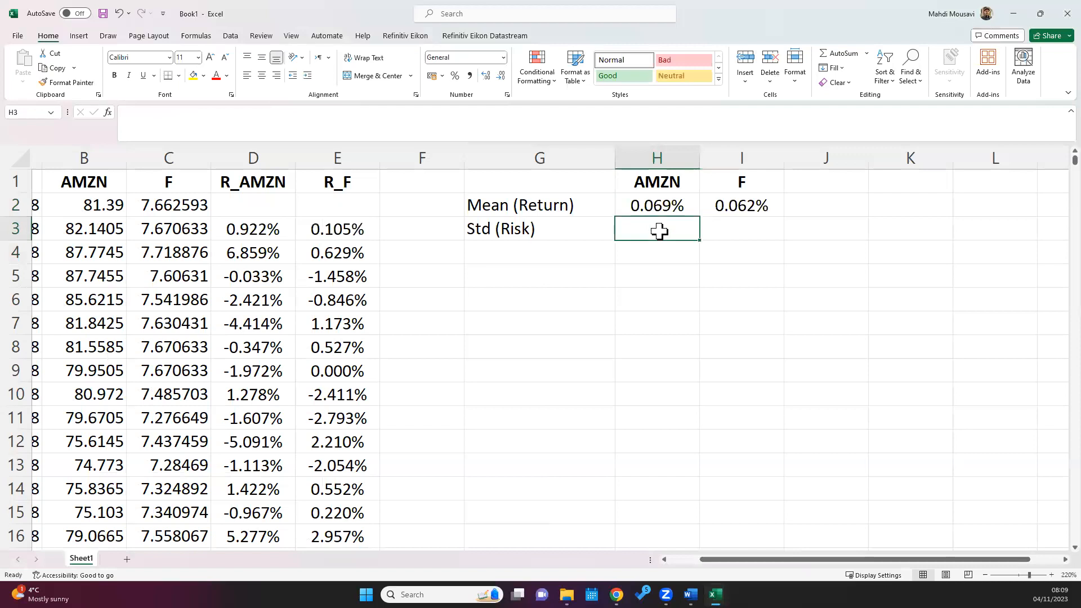
type("=stand")
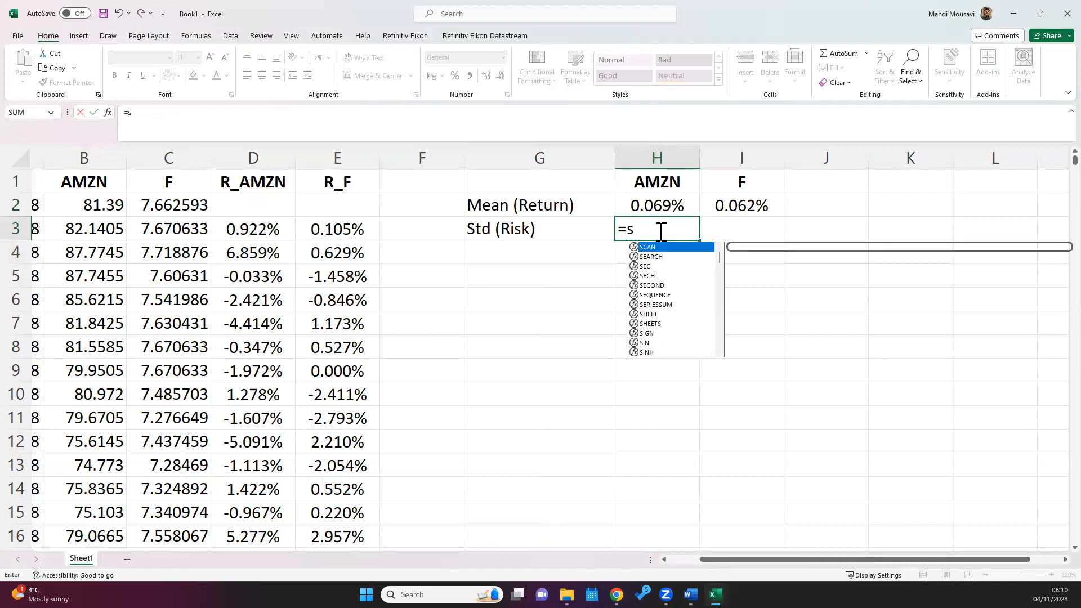
key("BackSpace")
key("BackSpace")
key("BackSpace")
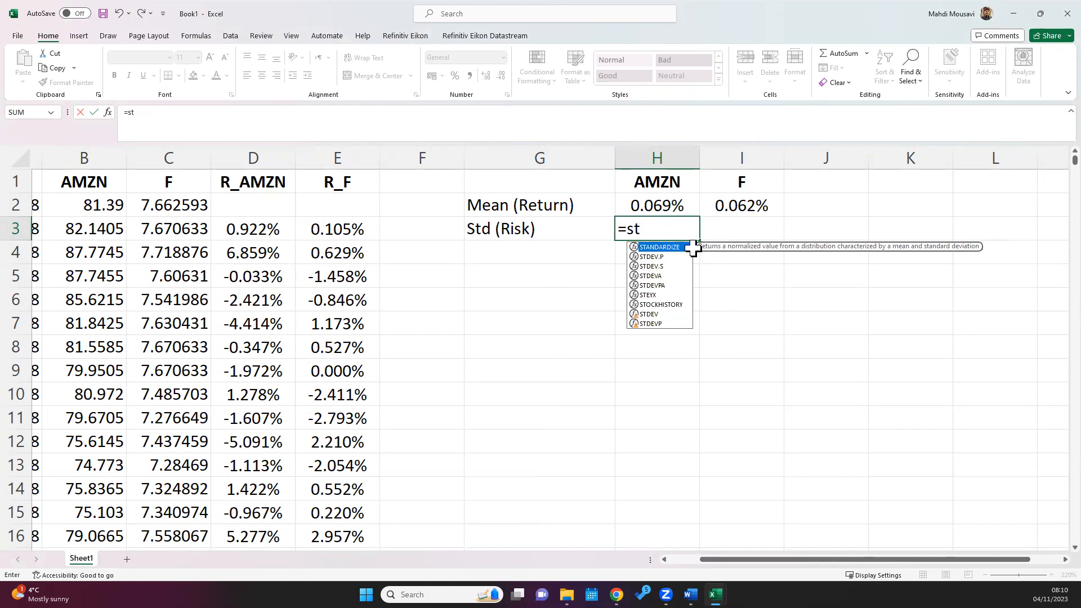
left_click(664, 267)
left_click(663, 256)
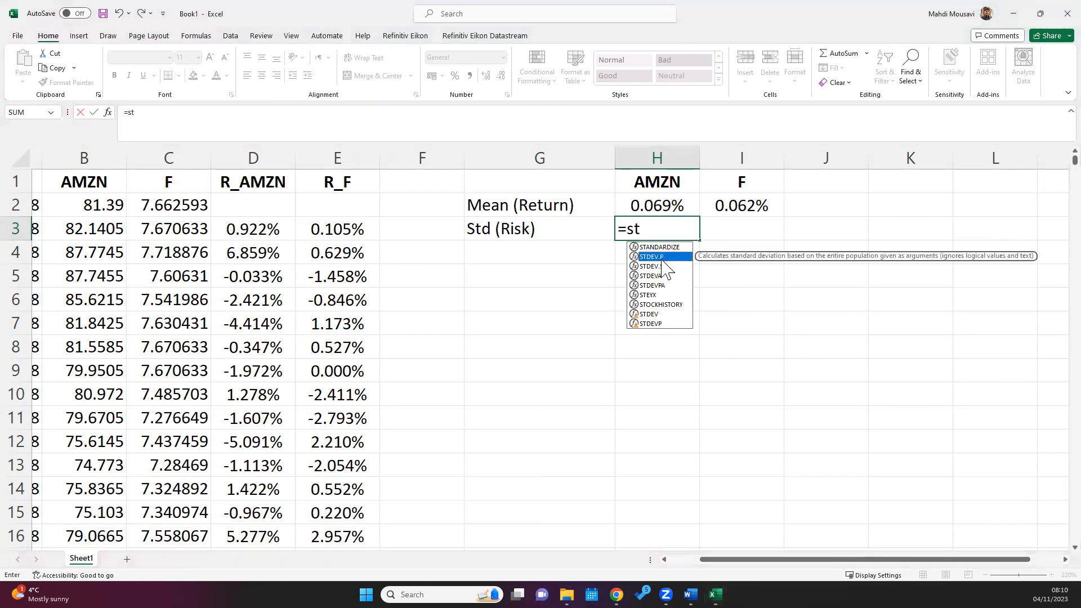
double_click(659, 256)
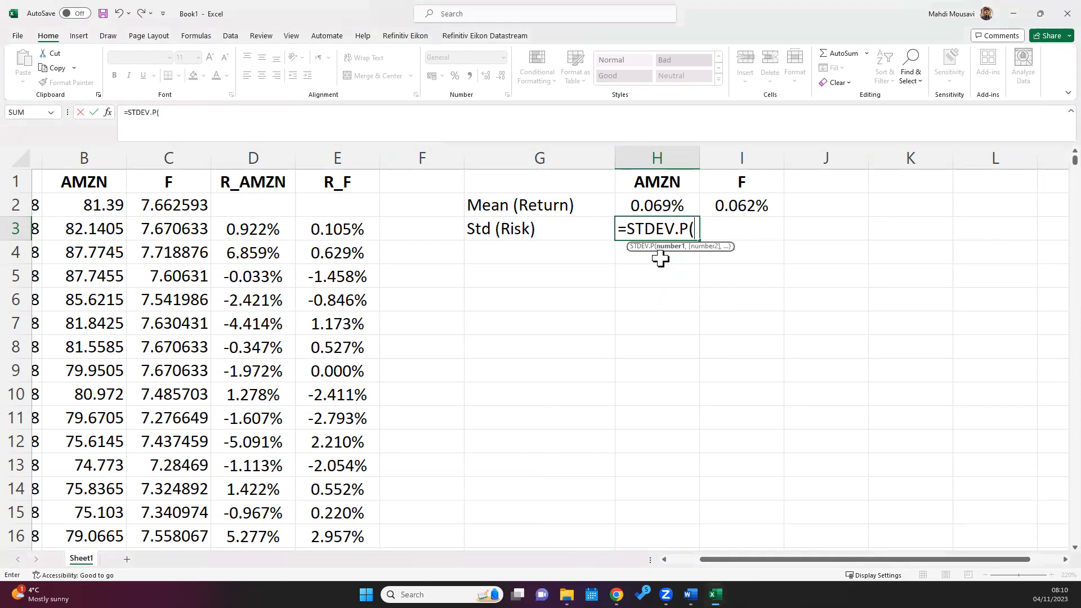
left_click(249, 226)
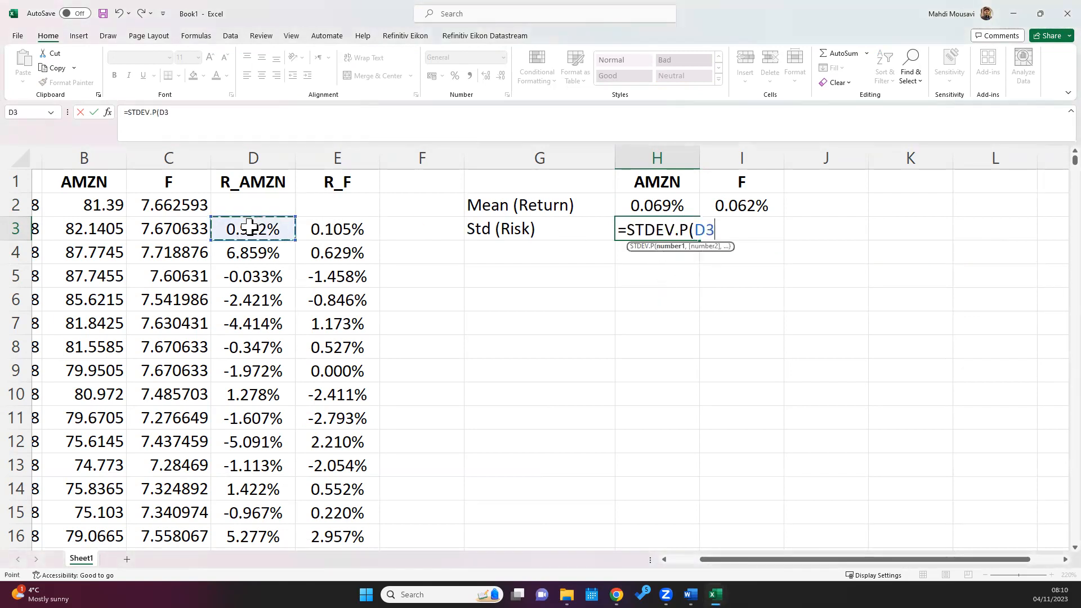
key("ctrl+shift+Down")
key("ctrl+Return")
Step: Format H3 as a centred percentage with two decimals and copy it across to I3 for Ford
left_click(455, 75)
left_click(485, 76)
left_click(485, 77)
left_click(262, 58)
left_click(262, 75)
left_click_drag(698, 239, 755, 241)
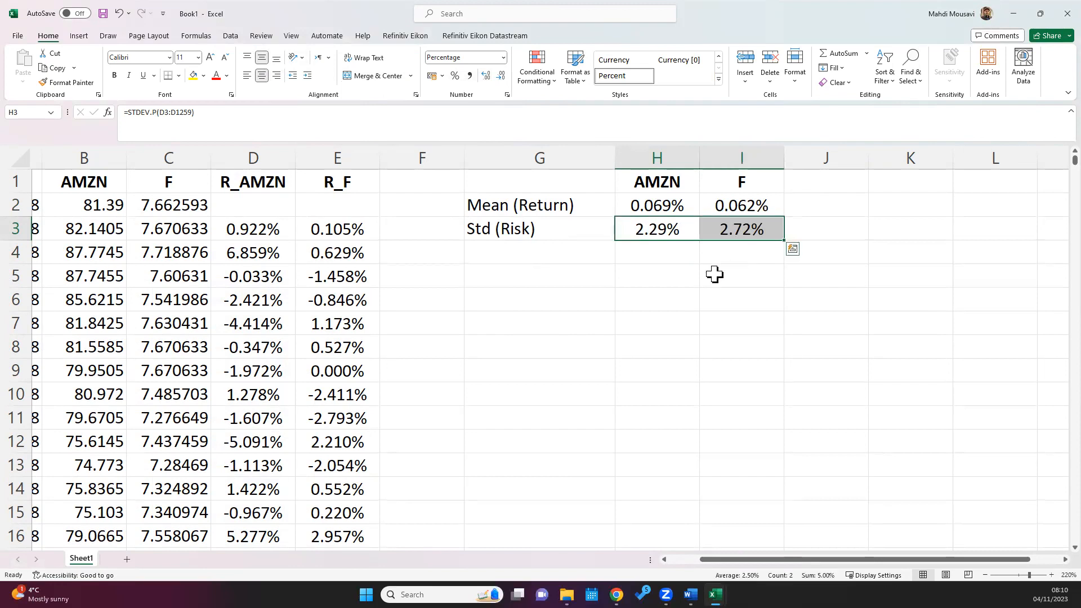
Step: Add the row label "Ret/Risk" in G5 below the mean and standard deviation rows
left_click(507, 276)
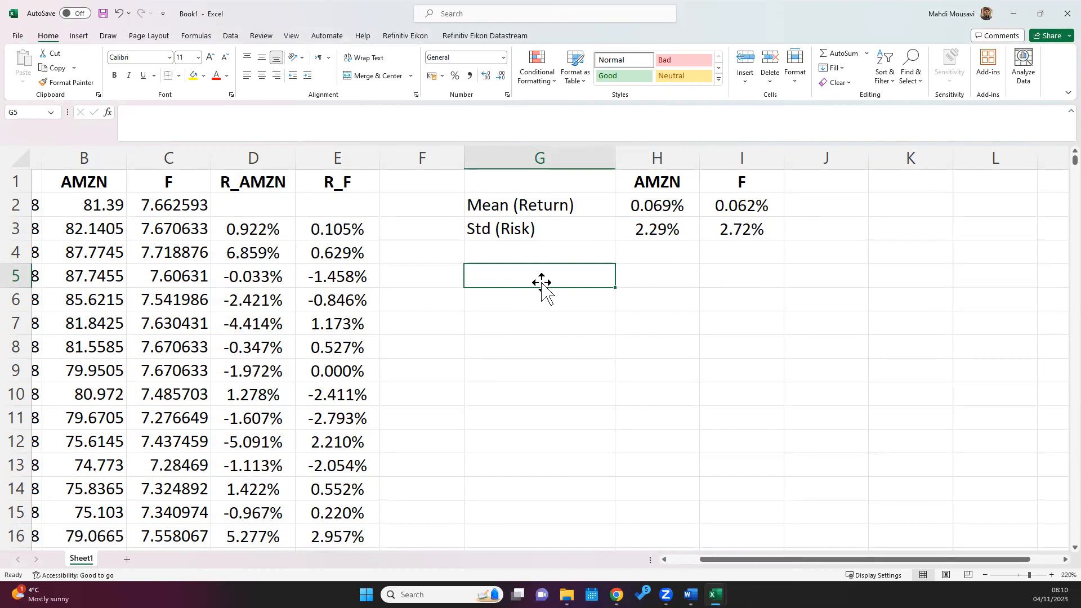
type("Re")
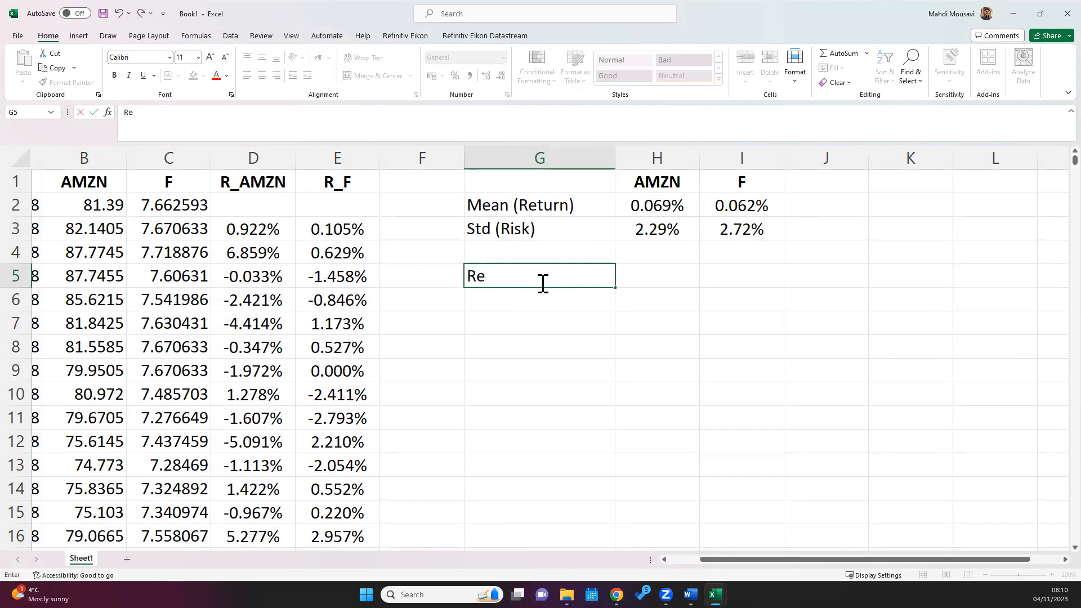
type("t/Risk")
key("Tab")
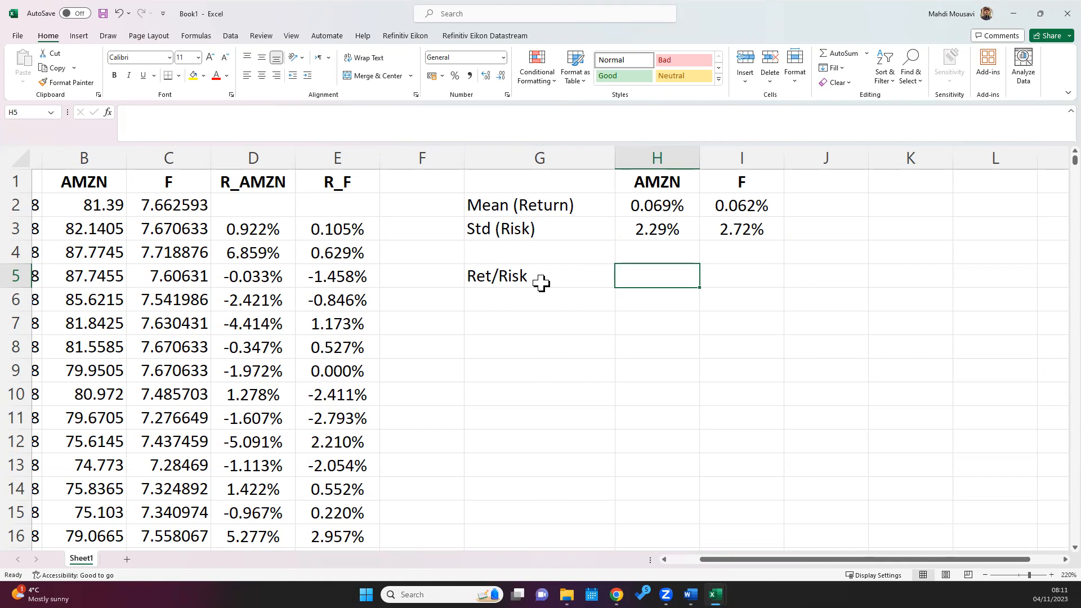
Step: Calculate Amazon's return-to-risk ratio in H5 with the formula =H2/H3
type("=")
left_click(660, 206)
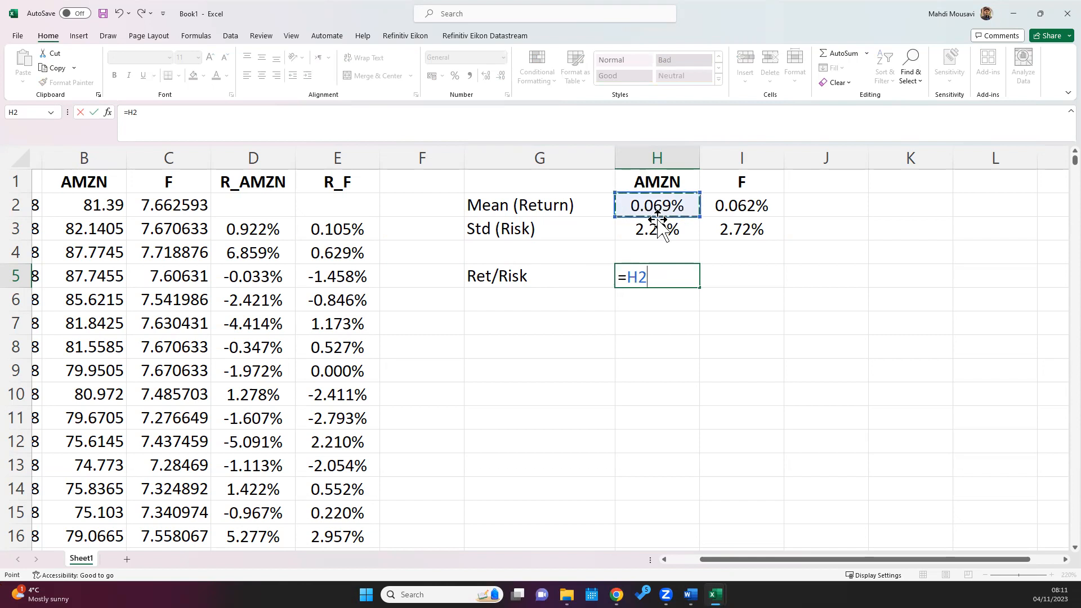
type("/")
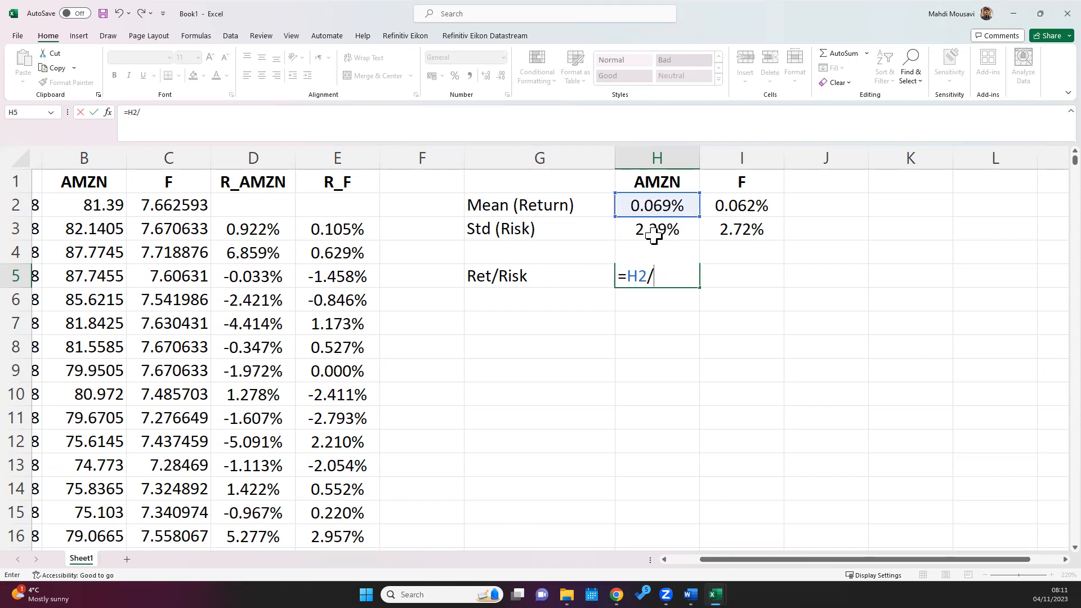
left_click(654, 233)
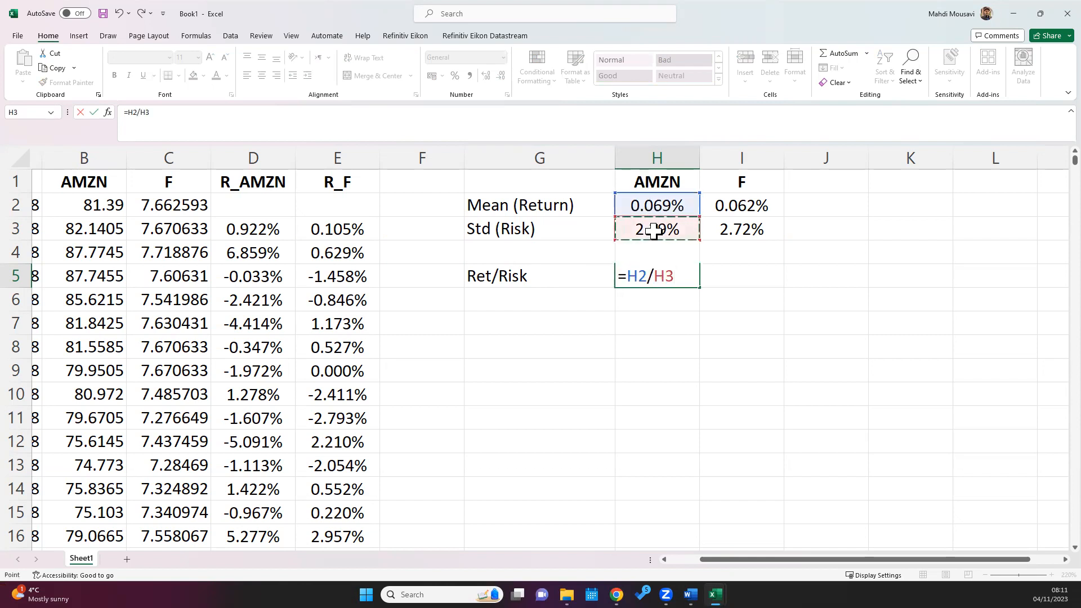
key("Return")
Step: Format H5 as a centred number with four decimals and narrow column H to fit its contents
left_click(693, 274)
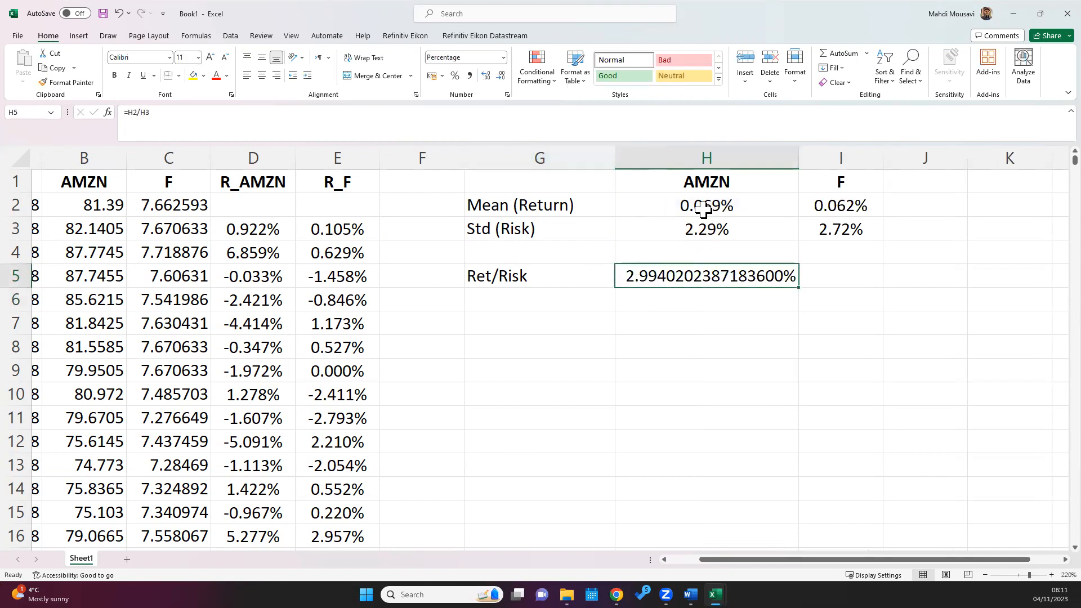
left_click(503, 57)
left_click(478, 107)
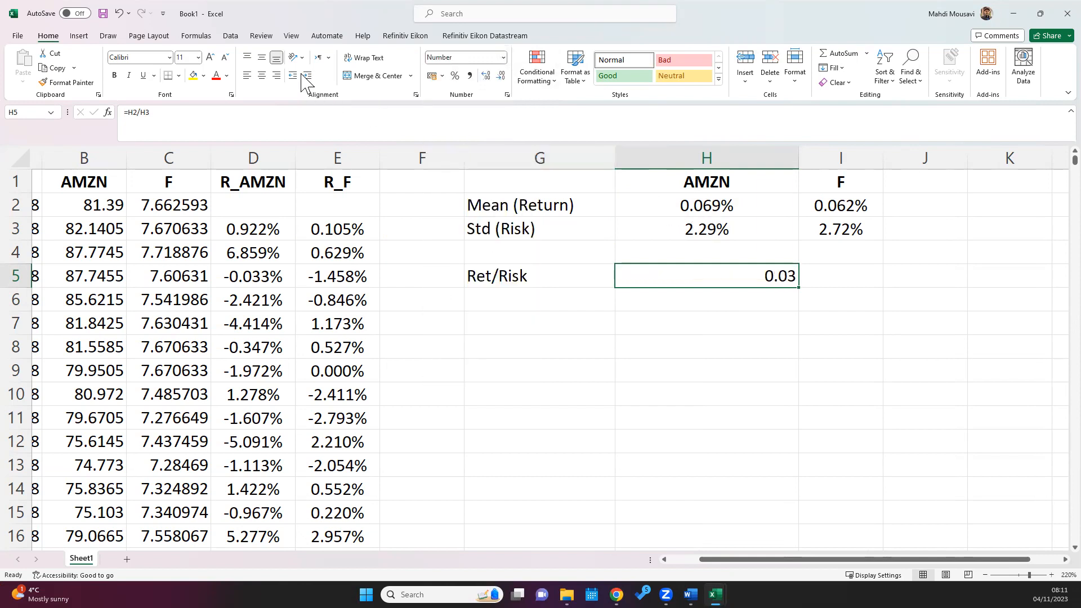
left_click(262, 75)
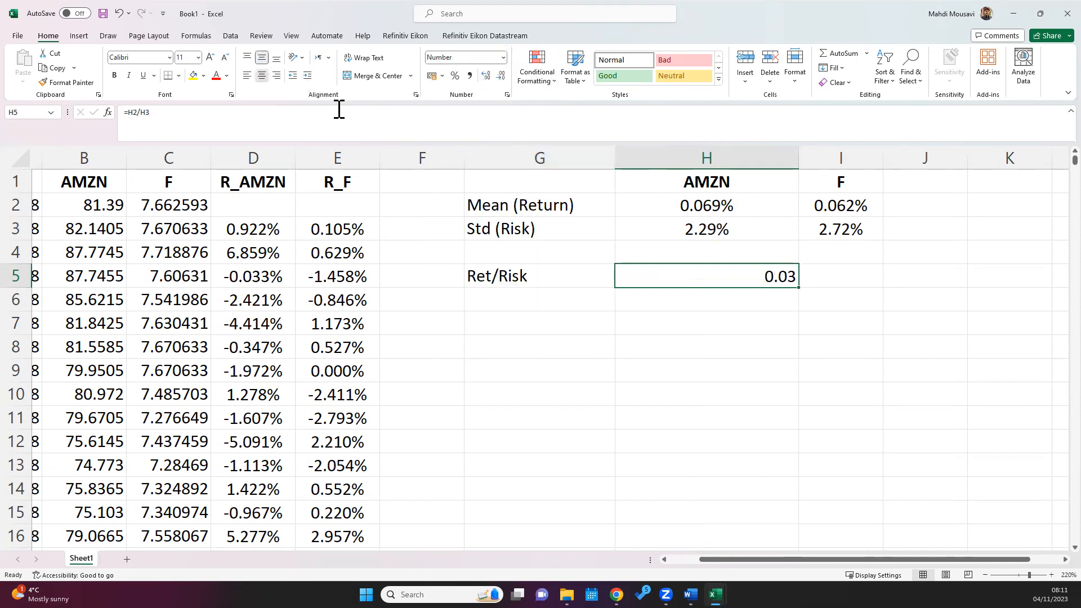
double_click(799, 160)
left_click_drag(678, 159, 696, 158)
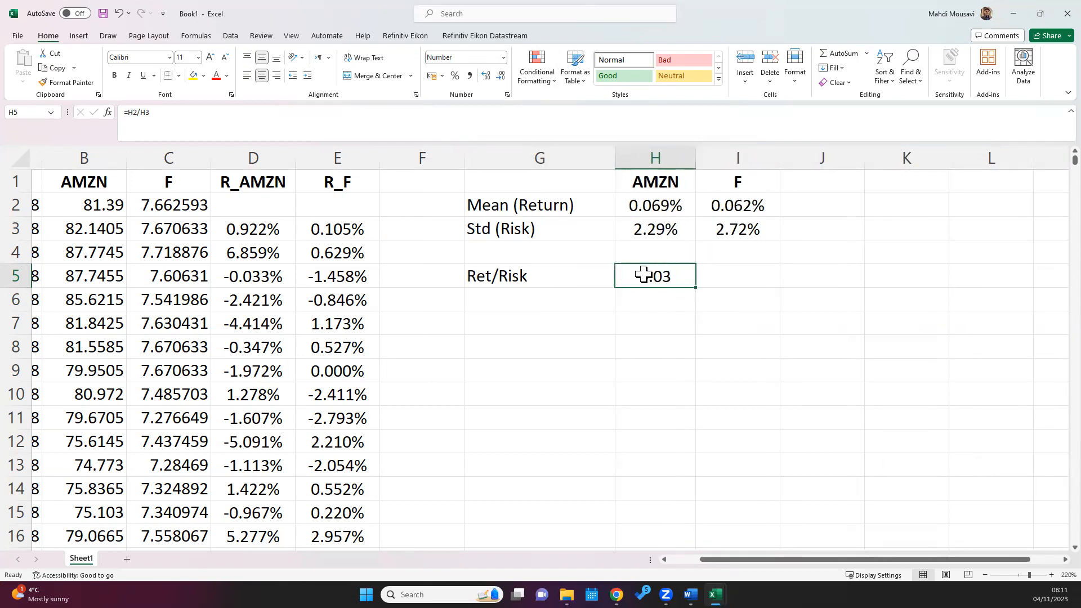
left_click(485, 76)
left_click(485, 76)
Step: Copy the ratio formula from H5 across to I5 for Ford and check its cell references
left_click_drag(697, 287, 755, 288)
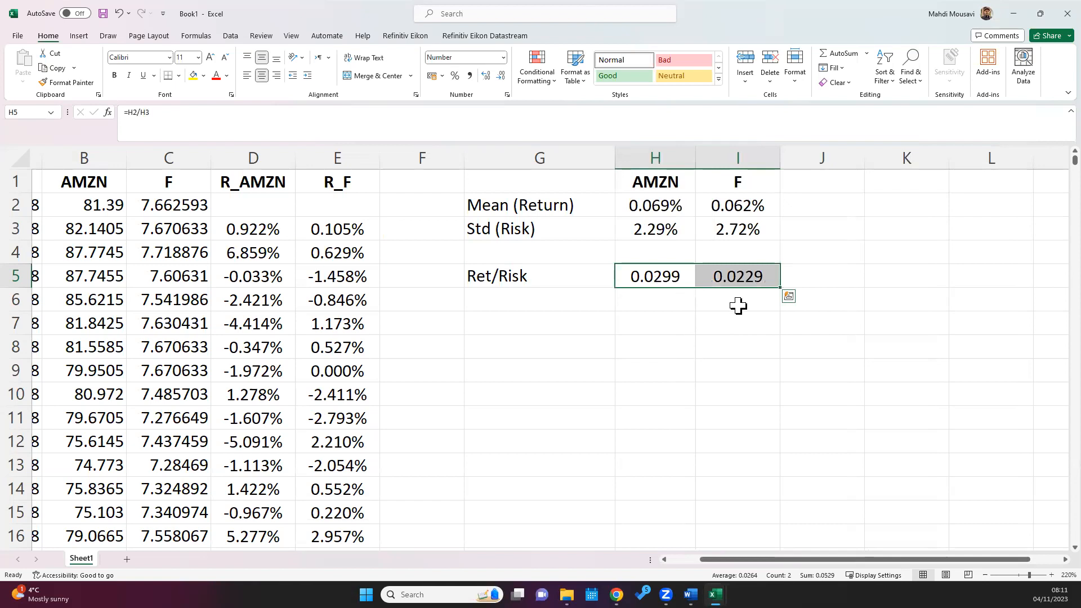
left_click(749, 279)
double_click(742, 284)
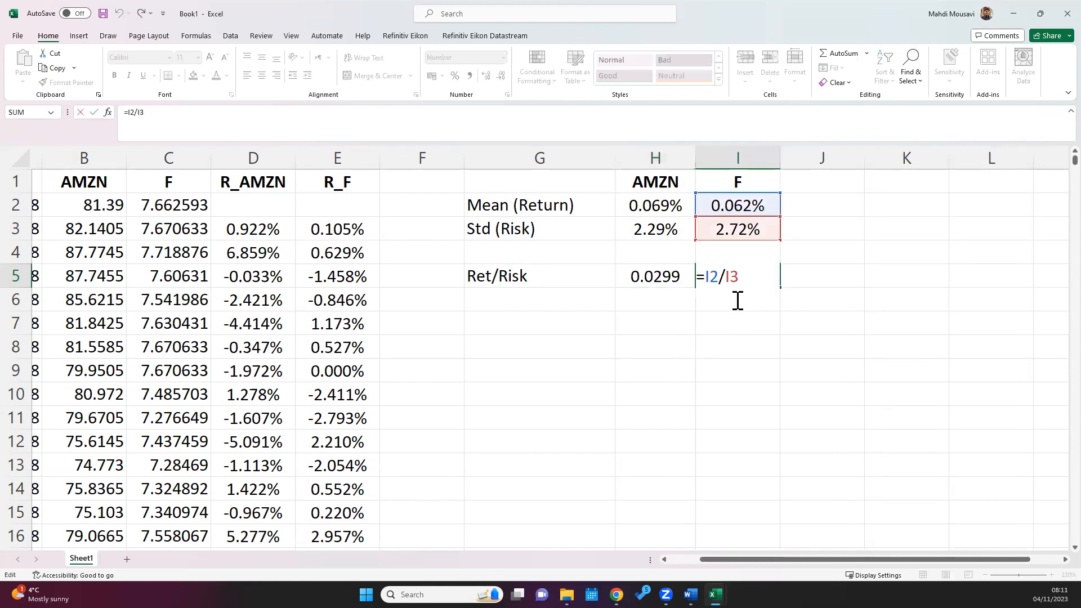
key("Escape")
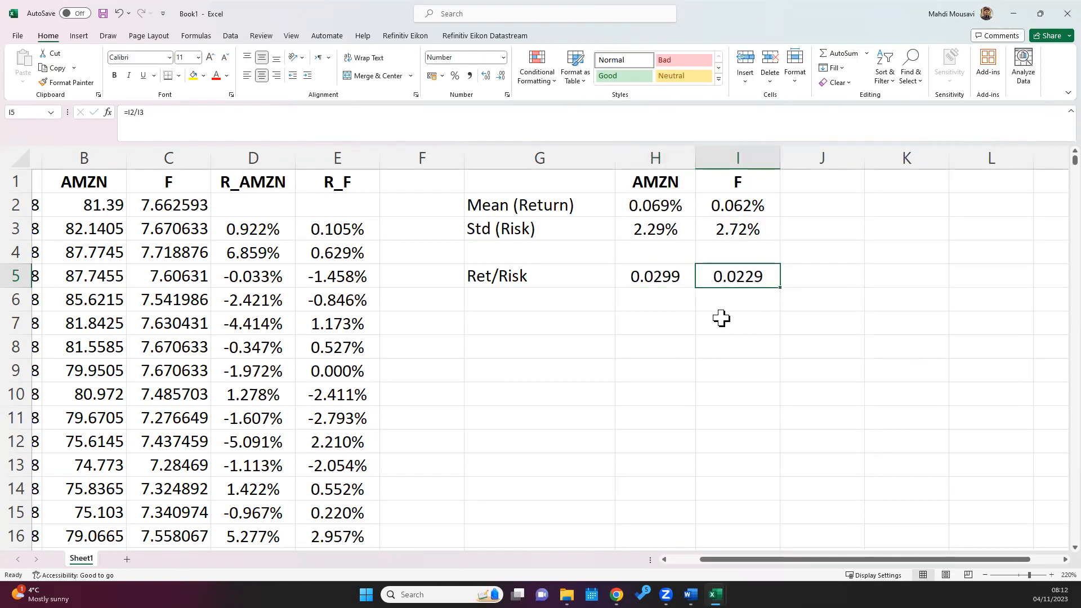
Step: Highlight Amazon's ratio in H5 with the Good cell style and narrow column I slightly
left_click(663, 281)
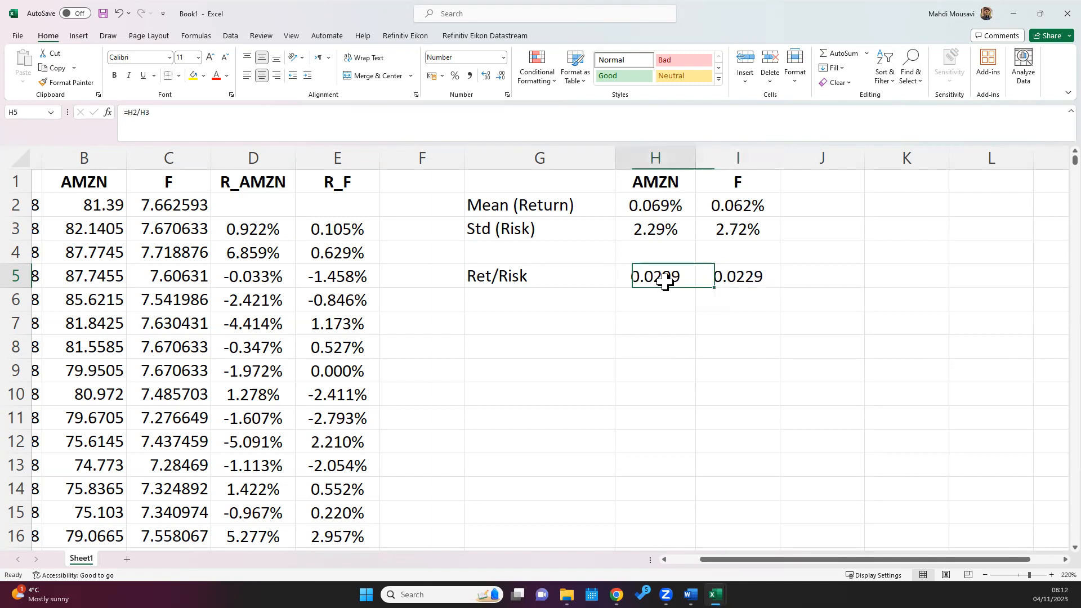
left_click(619, 78)
left_click_drag(780, 158, 767, 154)
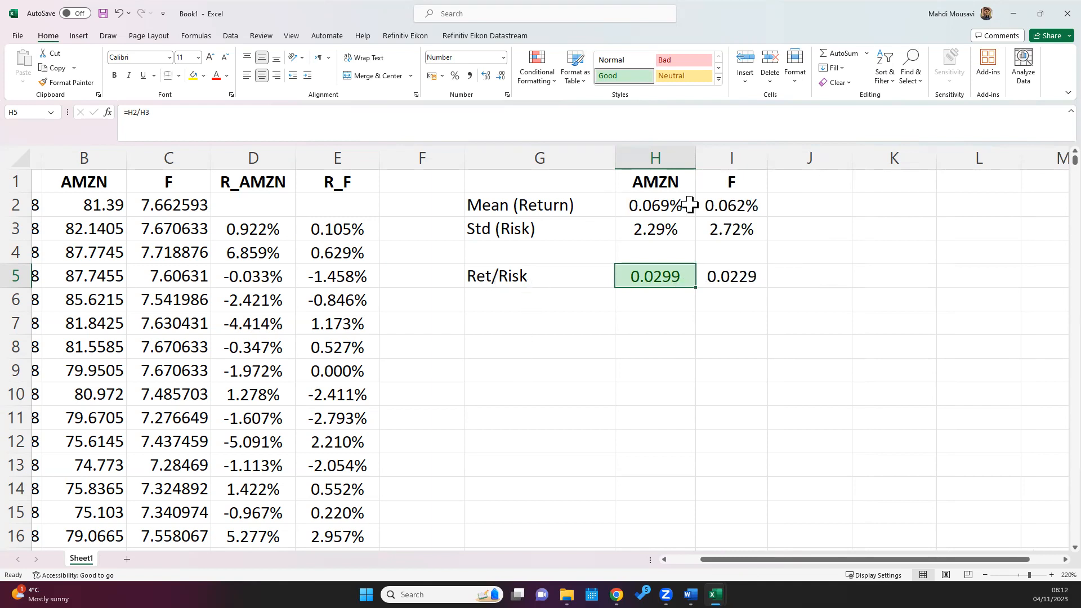
left_click(652, 206)
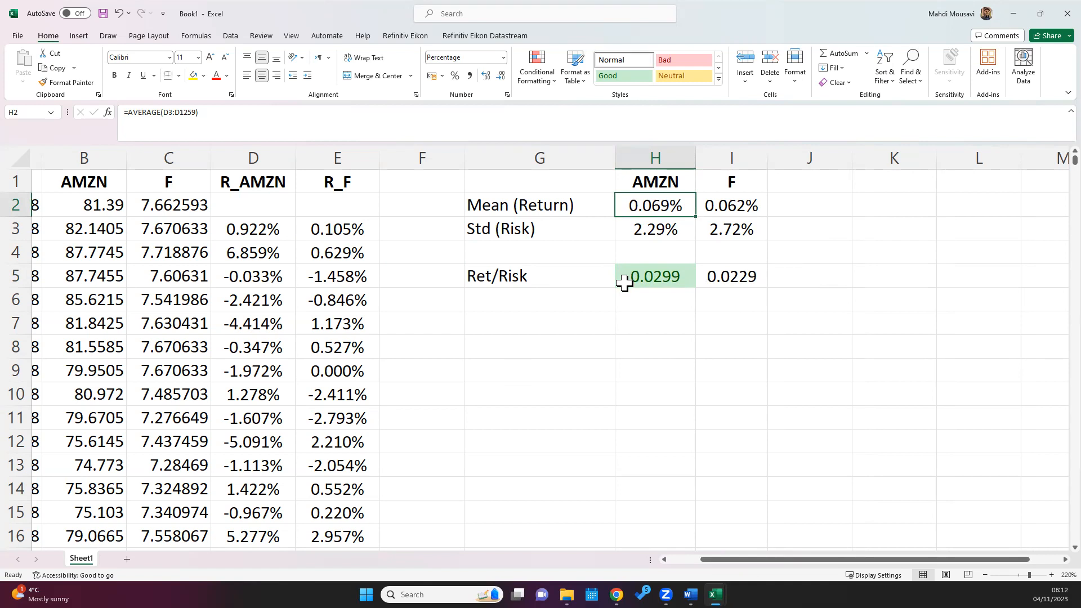
Step: Add the row labels "Covariance" in G7 and "Correlation" in G8
left_click(485, 326)
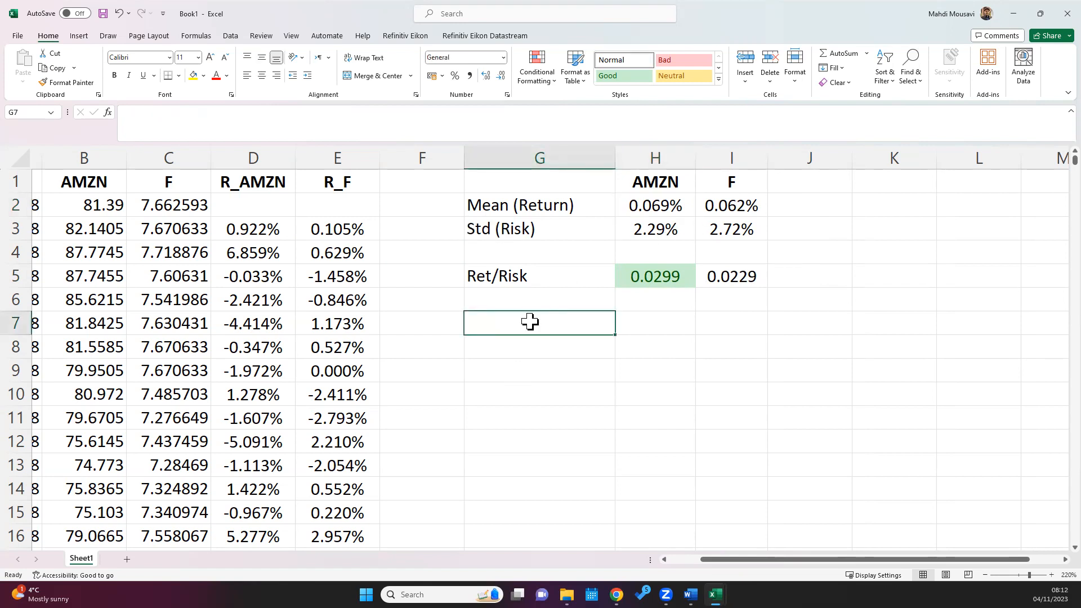
type("Covariance")
key("Return")
type("Correlation")
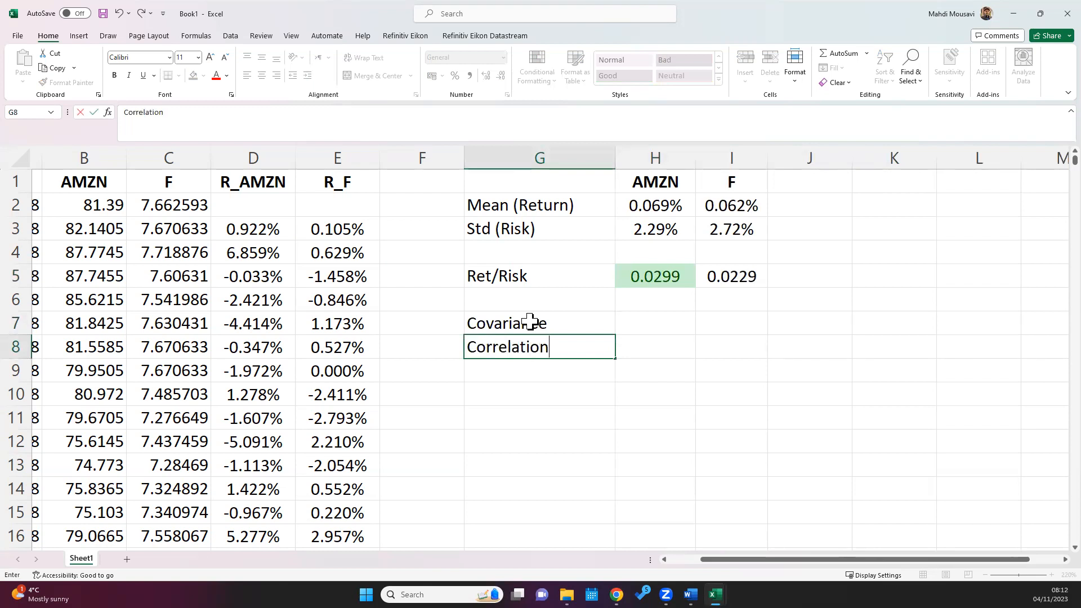
key("Up")
Step: Calculate the covariance in H7 with COVARIANCE.P, using Amazon returns D3:D1259 and Ford returns E3:E1259
key("Right")
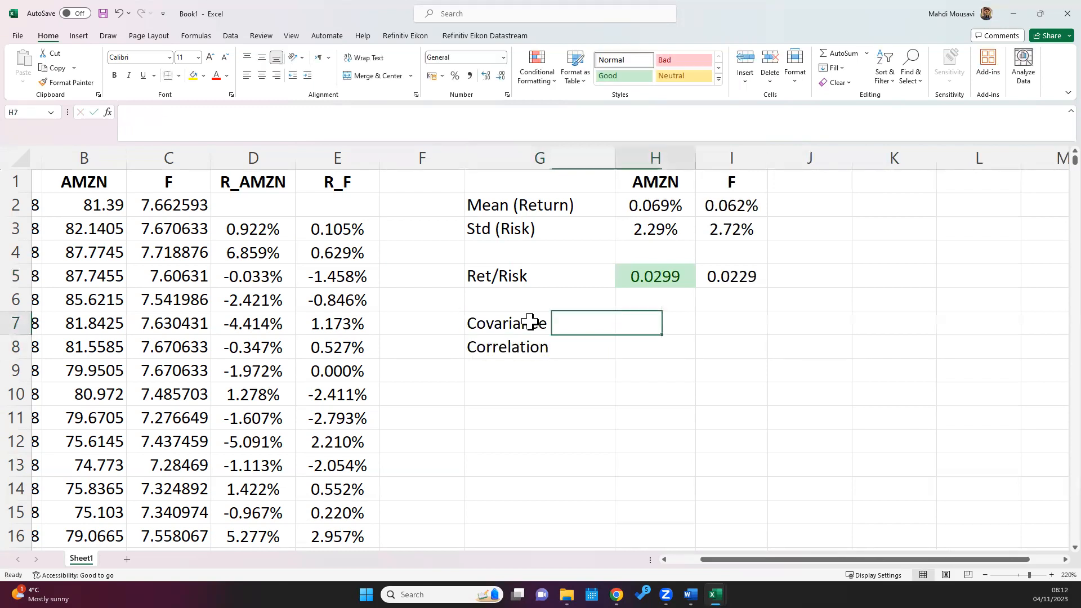
type("=cova")
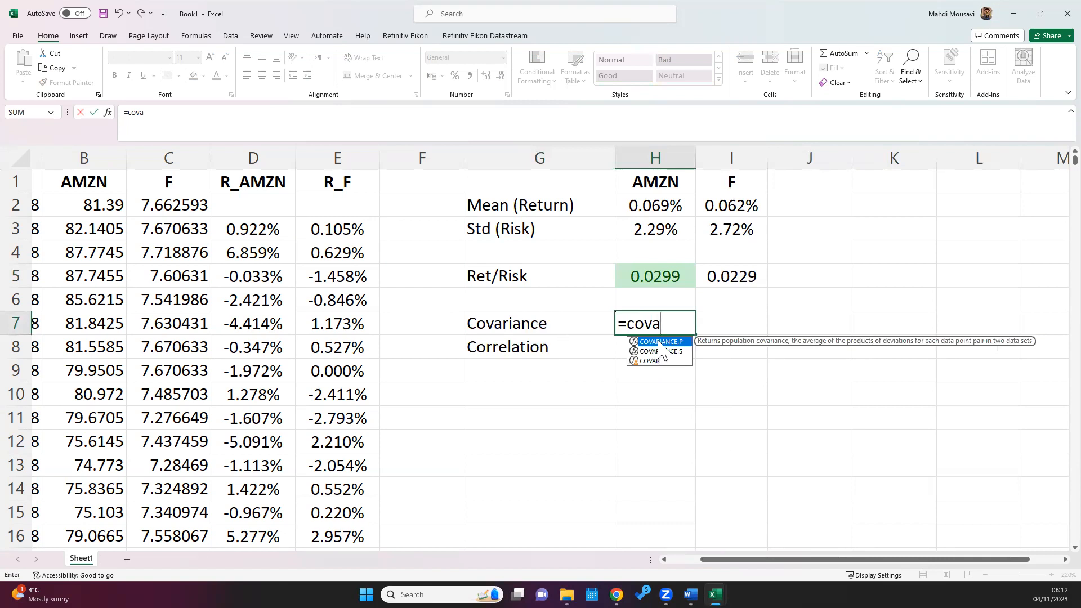
key("Tab")
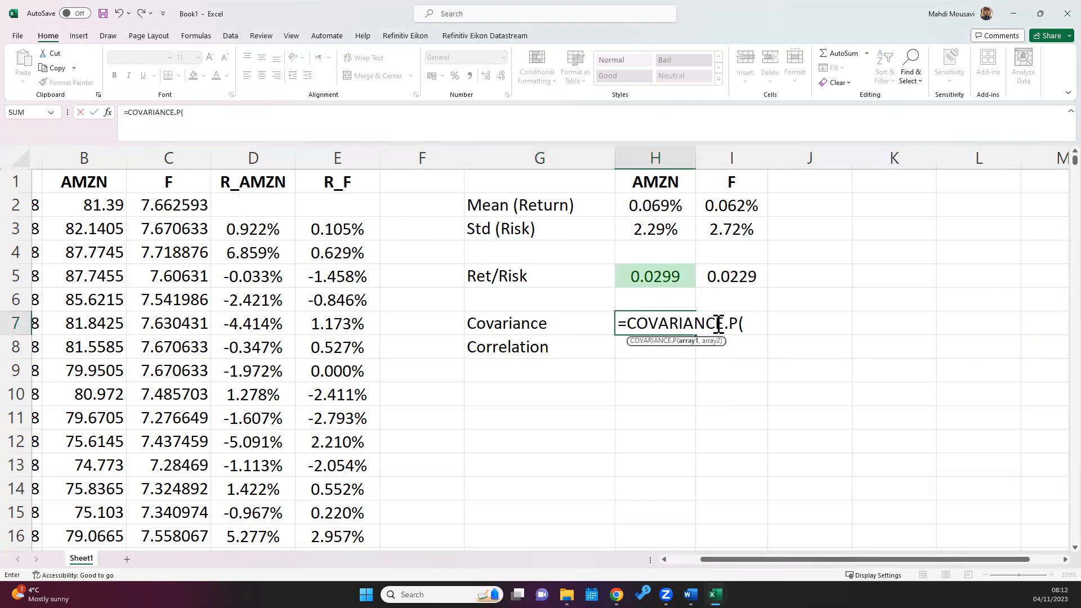
left_click(262, 225)
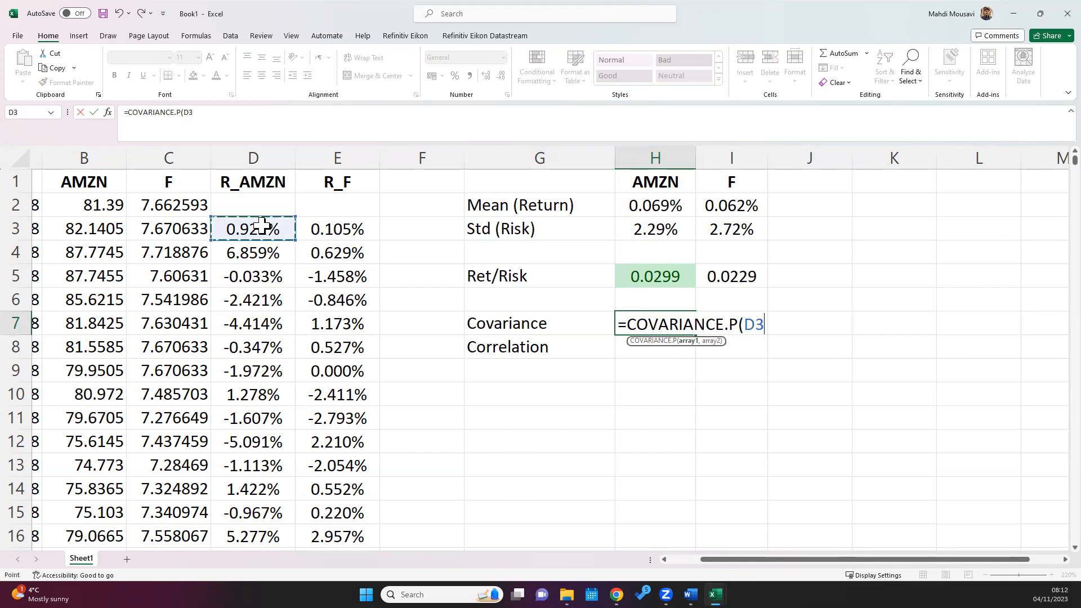
key("ctrl+shift+Down")
type(",")
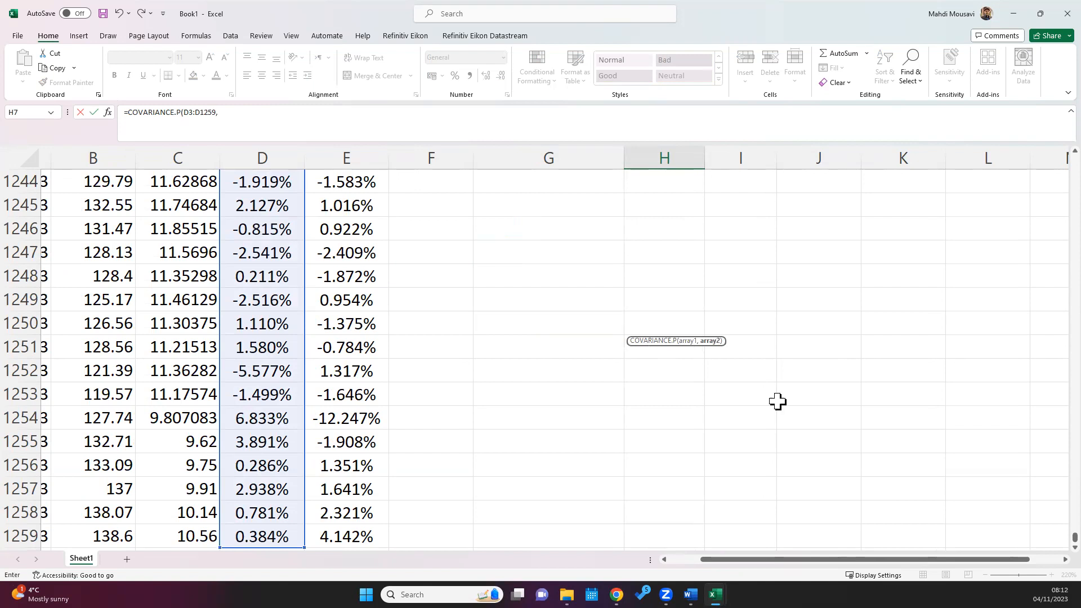
left_click_drag(1045, 543, 1058, 147)
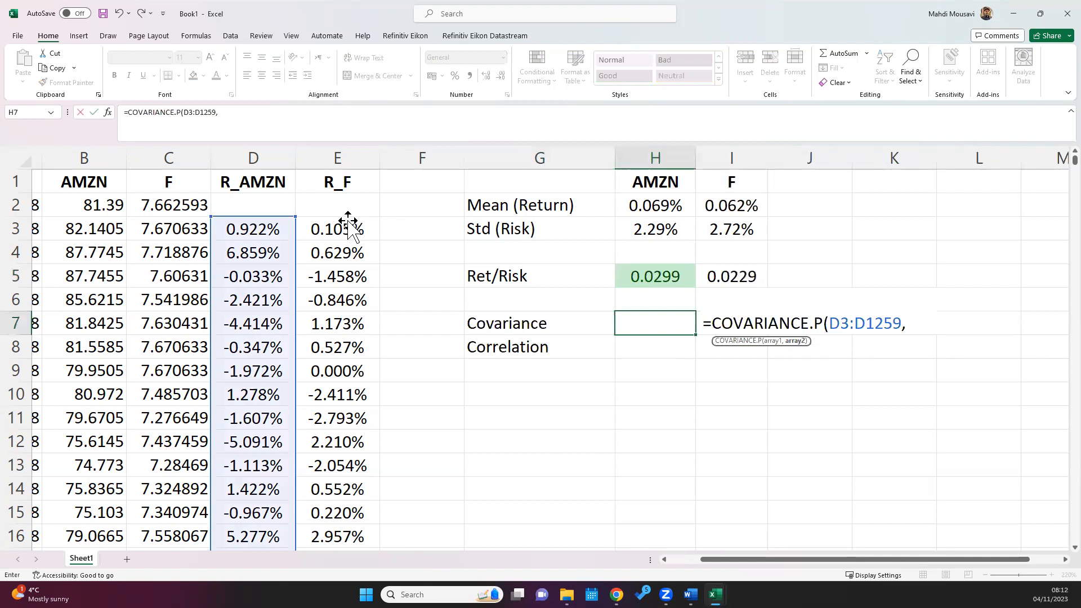
left_click(290, 228)
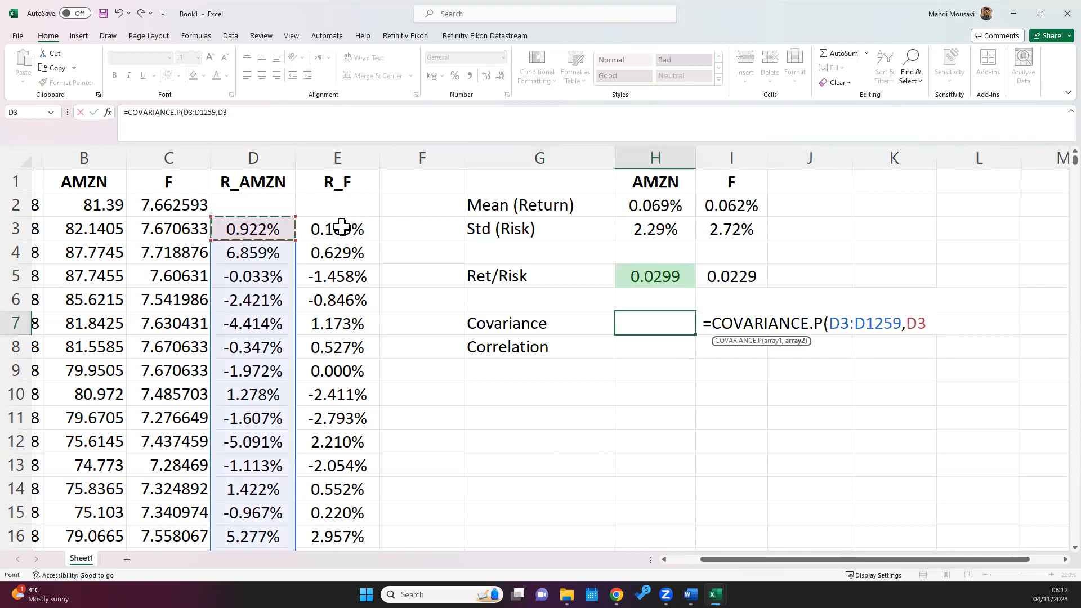
left_click(376, 228)
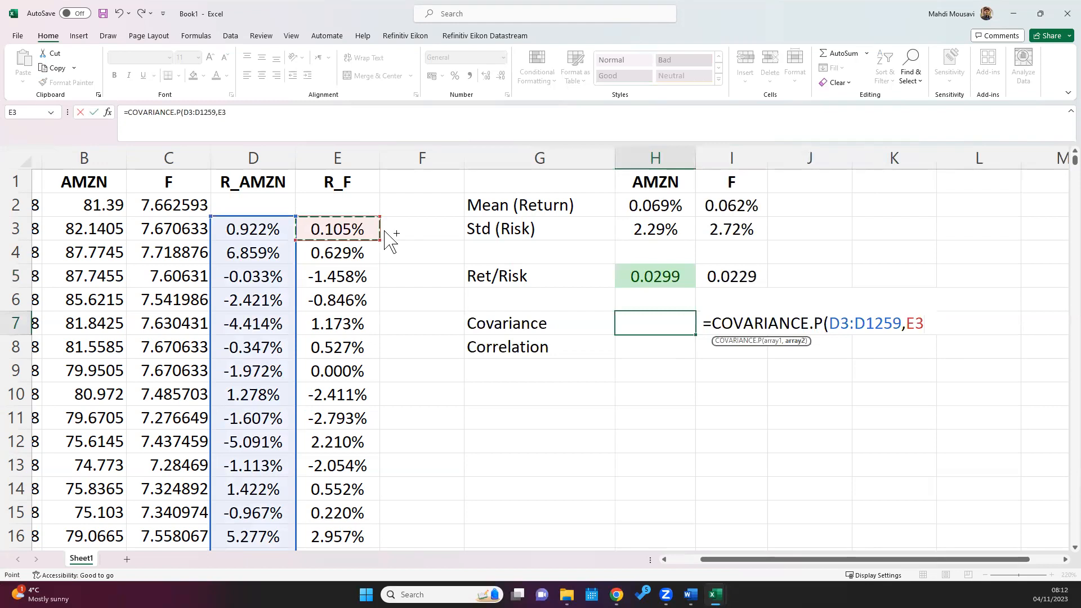
key("ctrl+shift+Down")
key("Return")
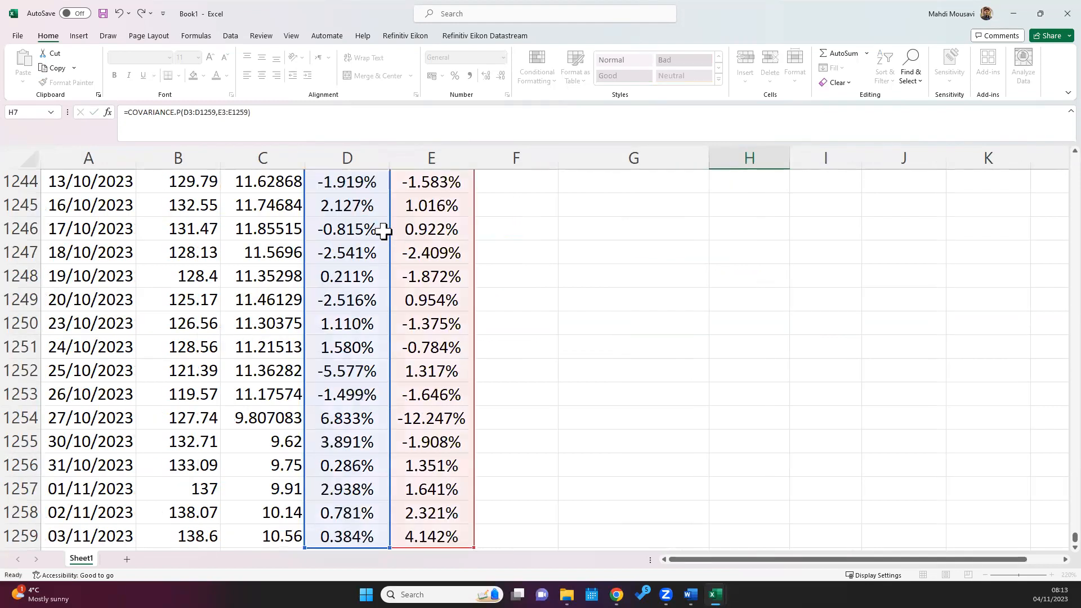
scroll(676, 281, "up", 3)
left_click(720, 314)
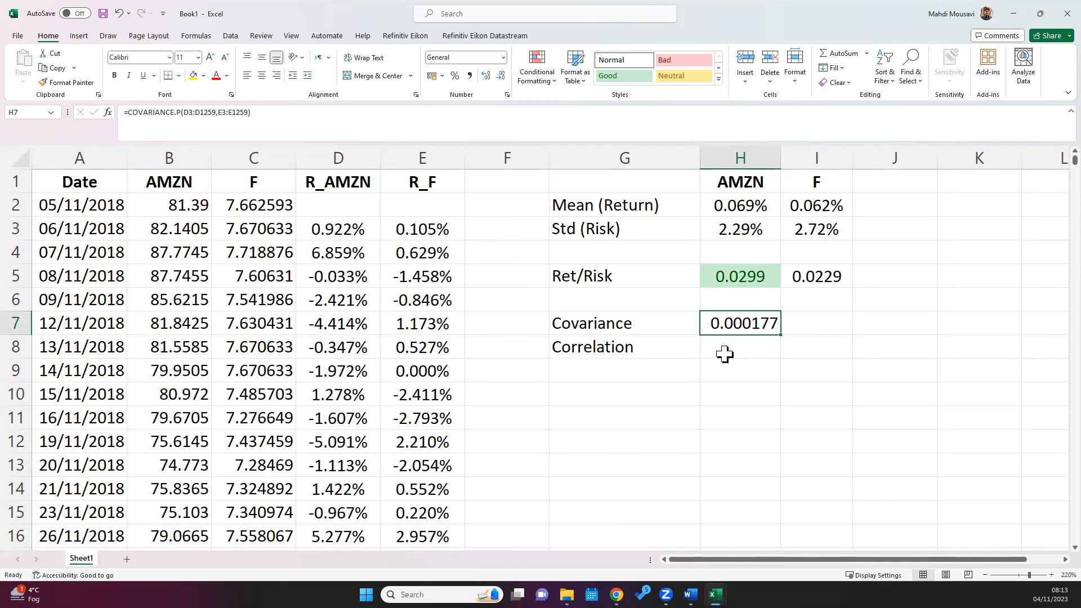
Step: Calculate the correlation in H8 with CORREL over D3:D1259 and E3:E1259, and centre the result in its cell
left_click(720, 346)
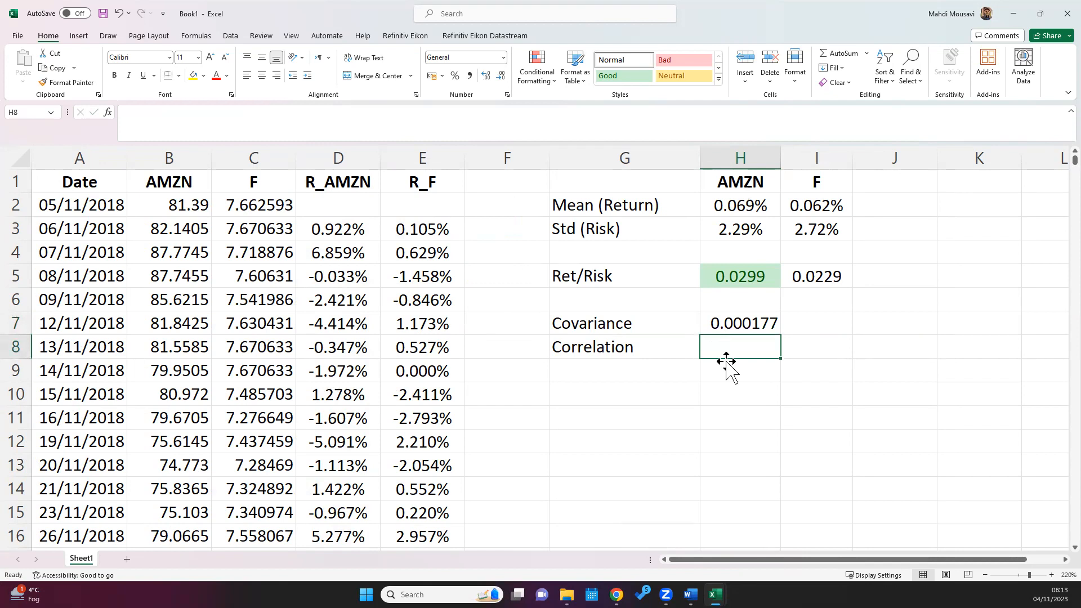
type("=cor")
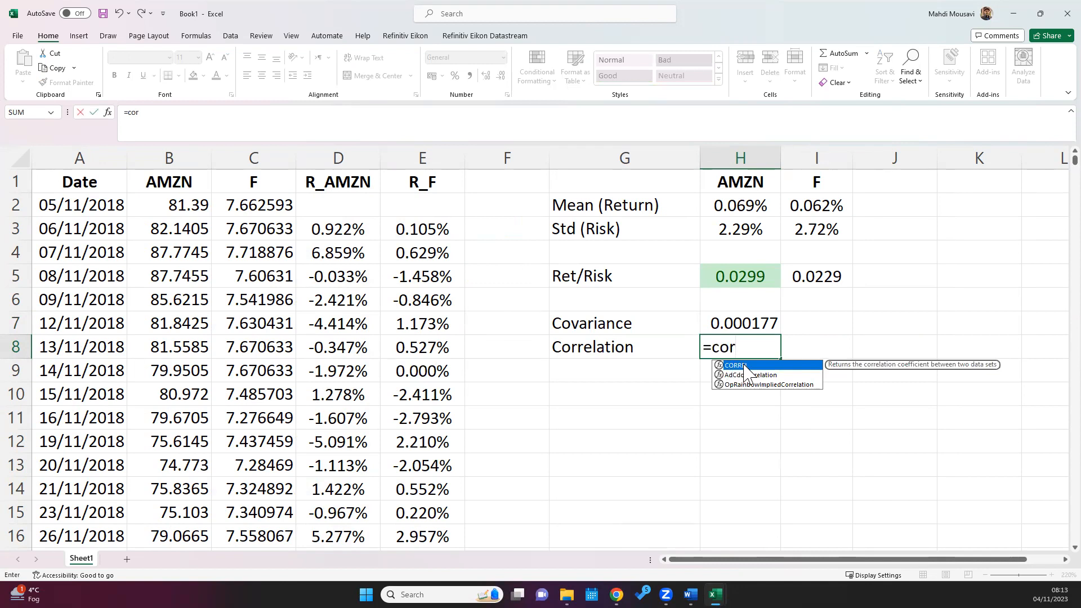
double_click(738, 366)
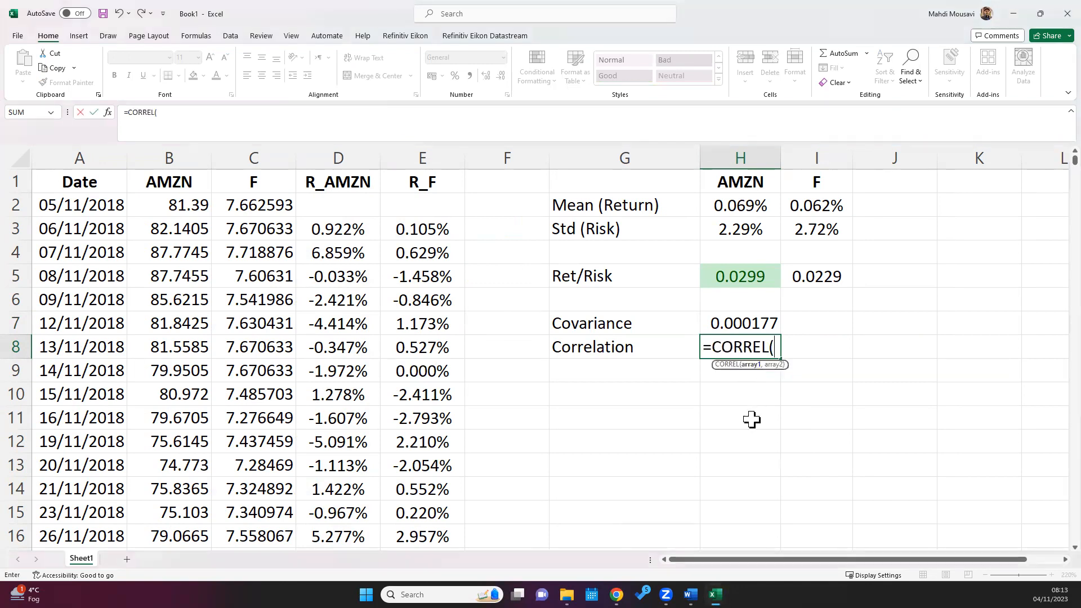
left_click(350, 226)
key("ctrl+shift+Down")
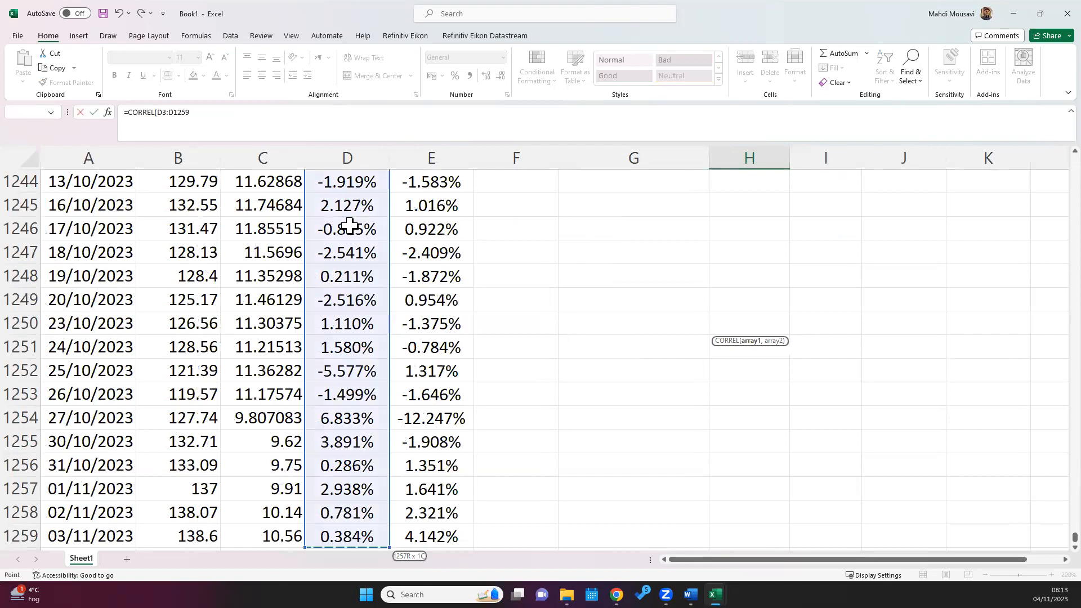
type(",")
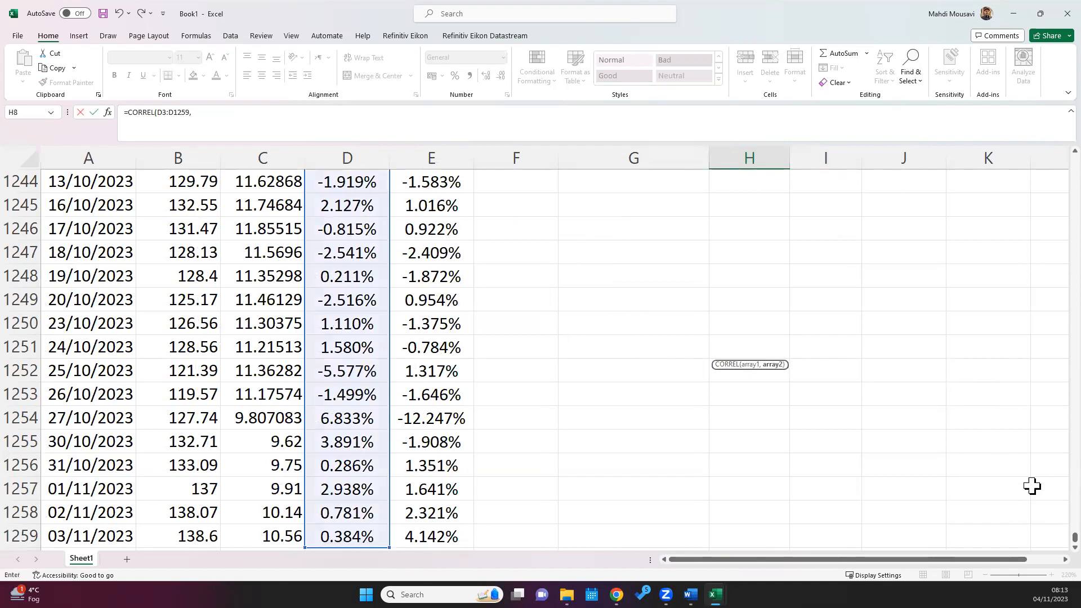
left_click_drag(1075, 538, 1049, 164)
left_click(435, 231)
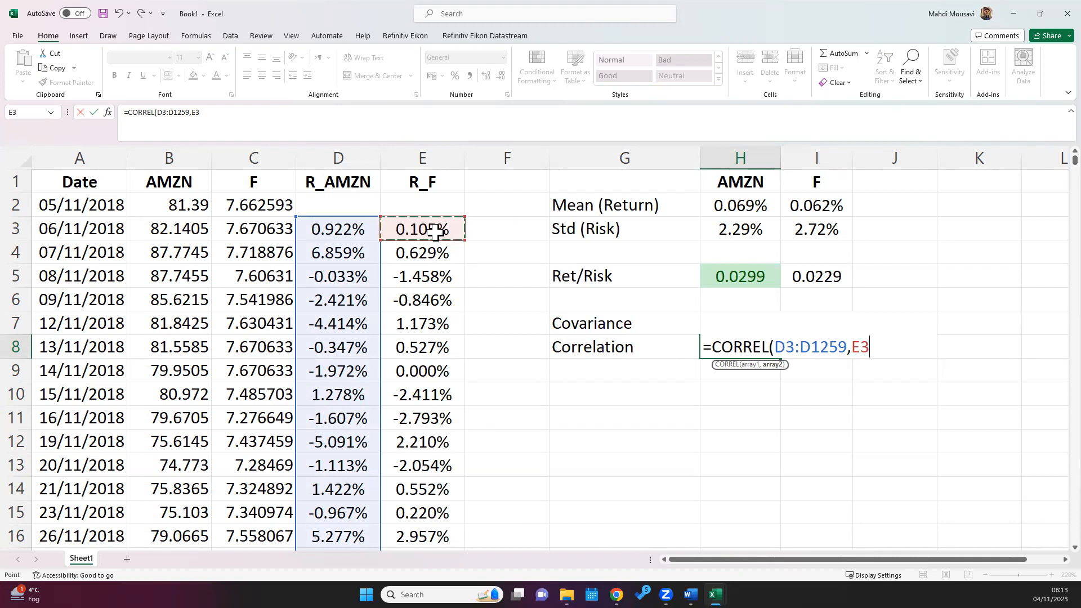
key("ctrl+shift+Down")
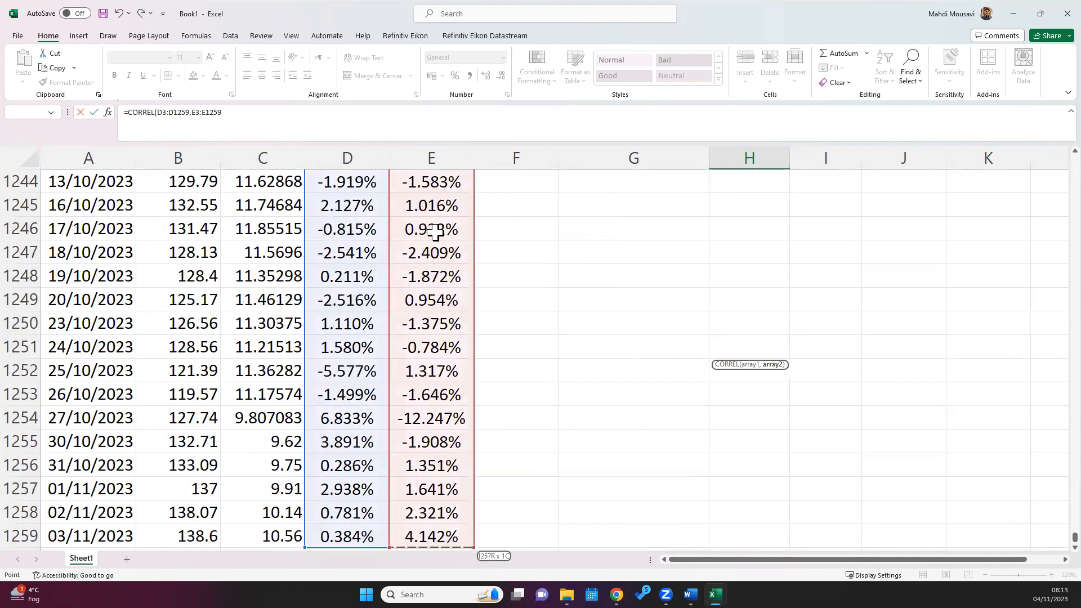
key("Return")
scroll(806, 258, "up", 3)
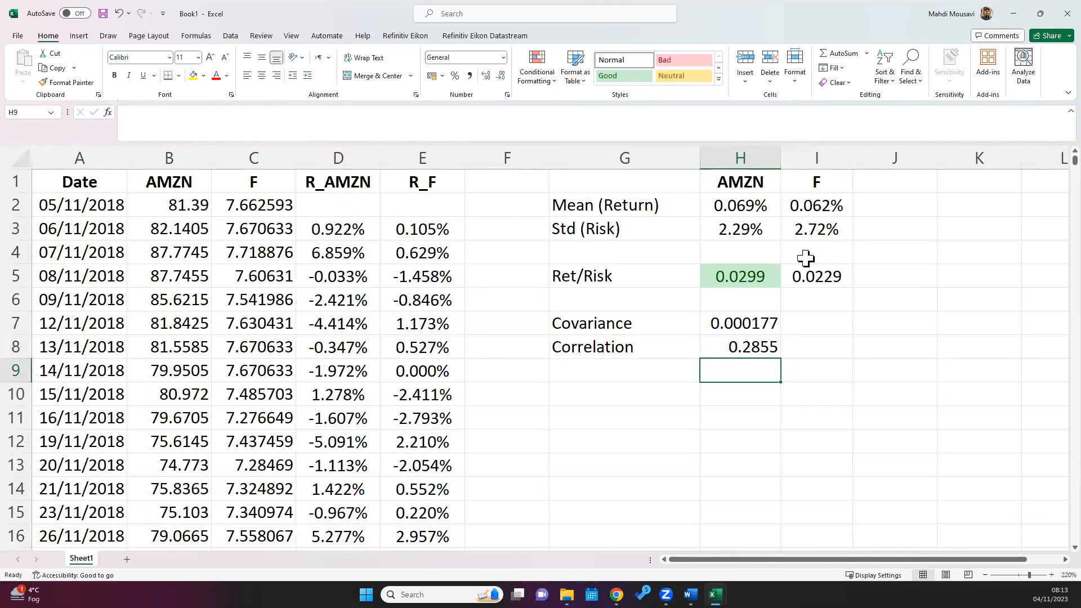
left_click(749, 346)
left_click(260, 76)
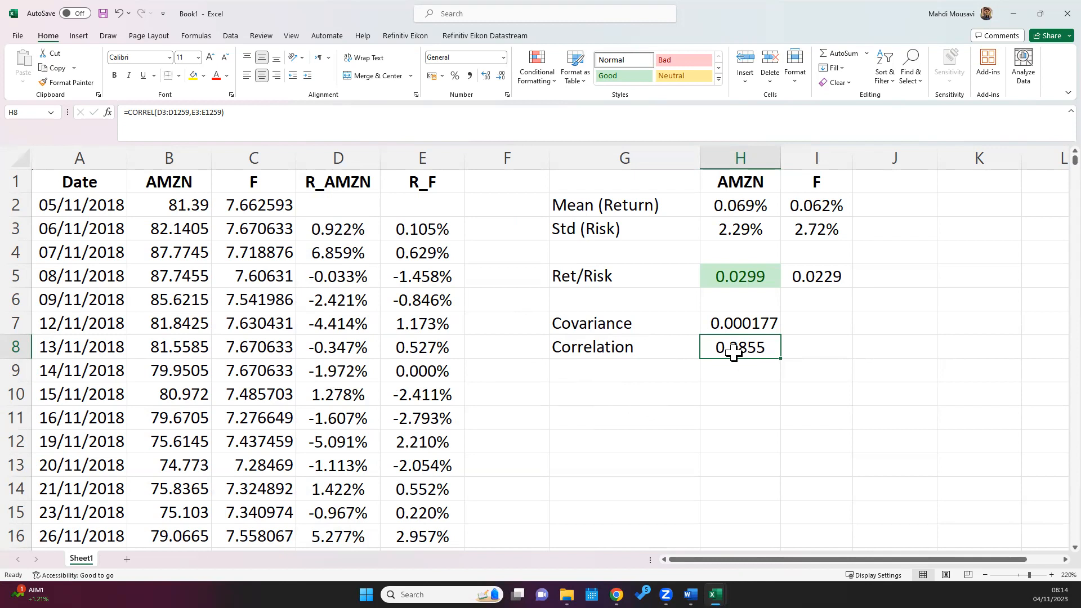
left_click(736, 320)
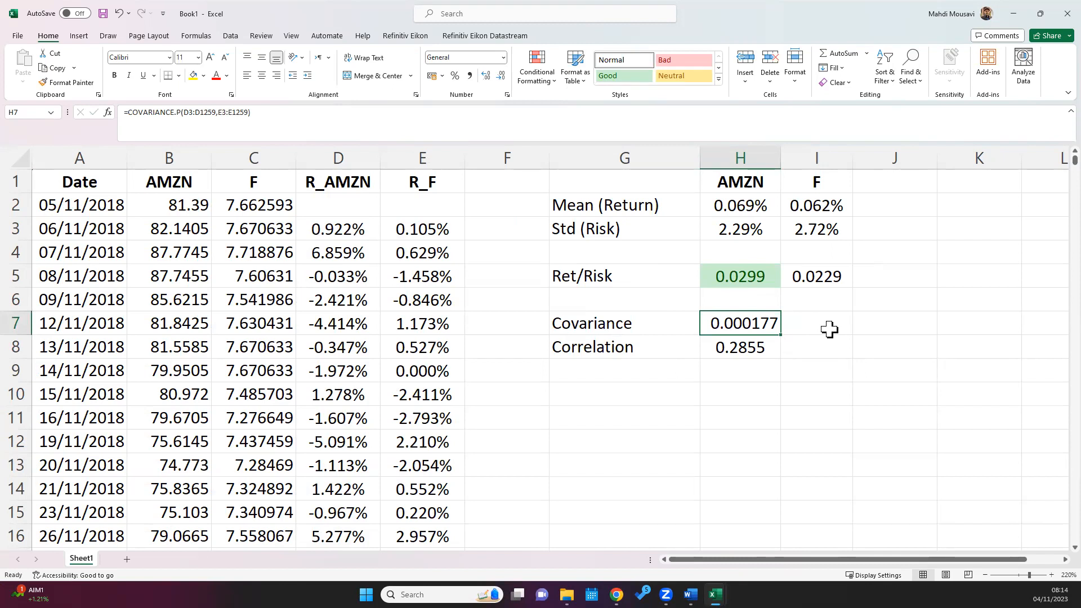
left_click(880, 321)
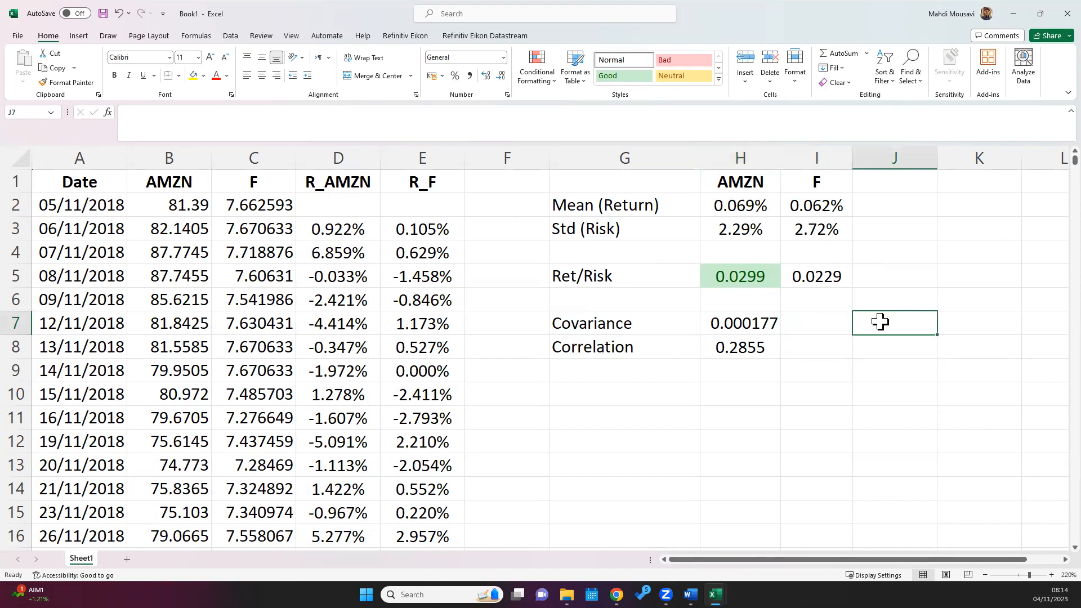
type("=")
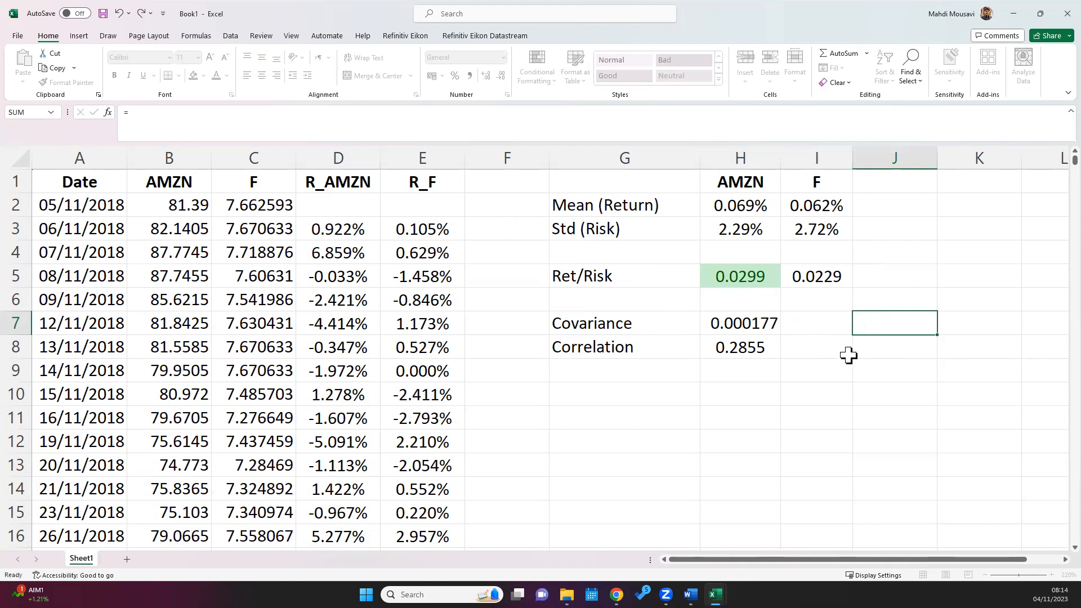
key("Escape")
Step: Cross-check the correlation in I8 by dividing the covariance by both standard deviations with =H7/(H3*I3)
left_click(827, 349)
type("=")
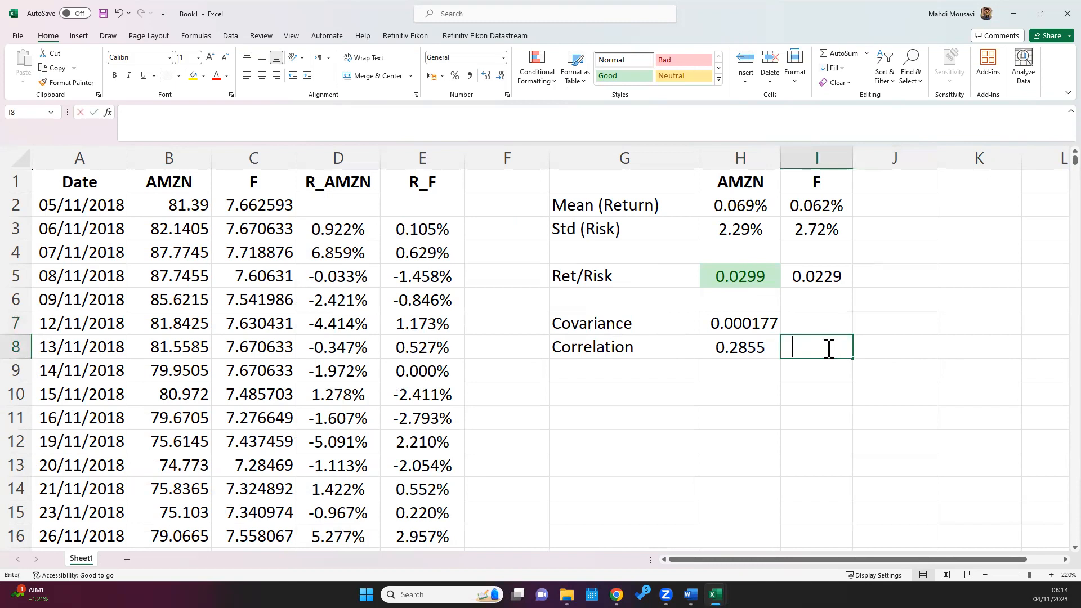
left_click(730, 319)
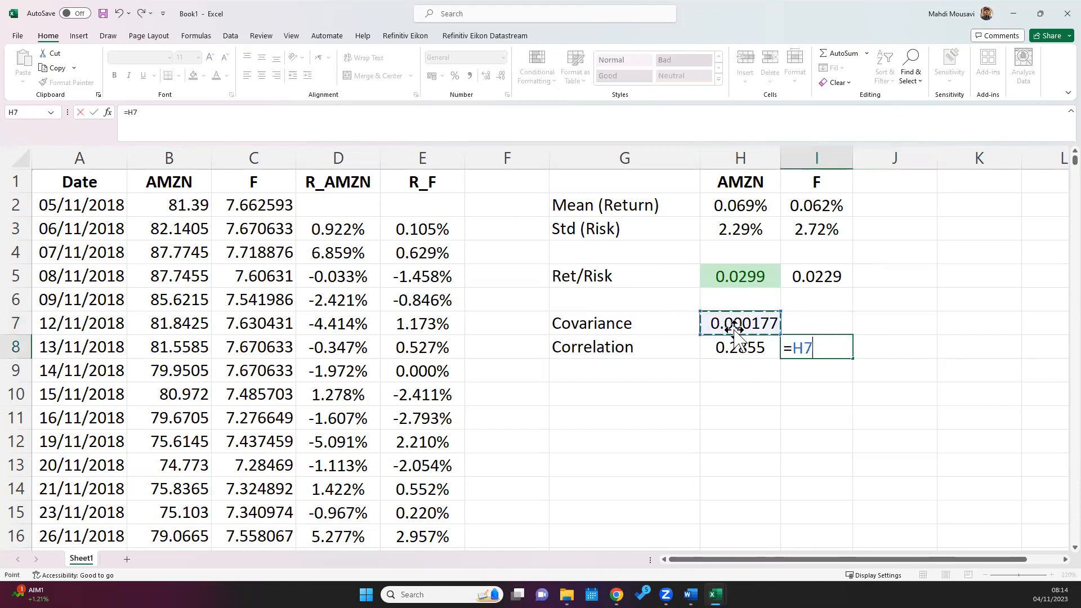
type("/(")
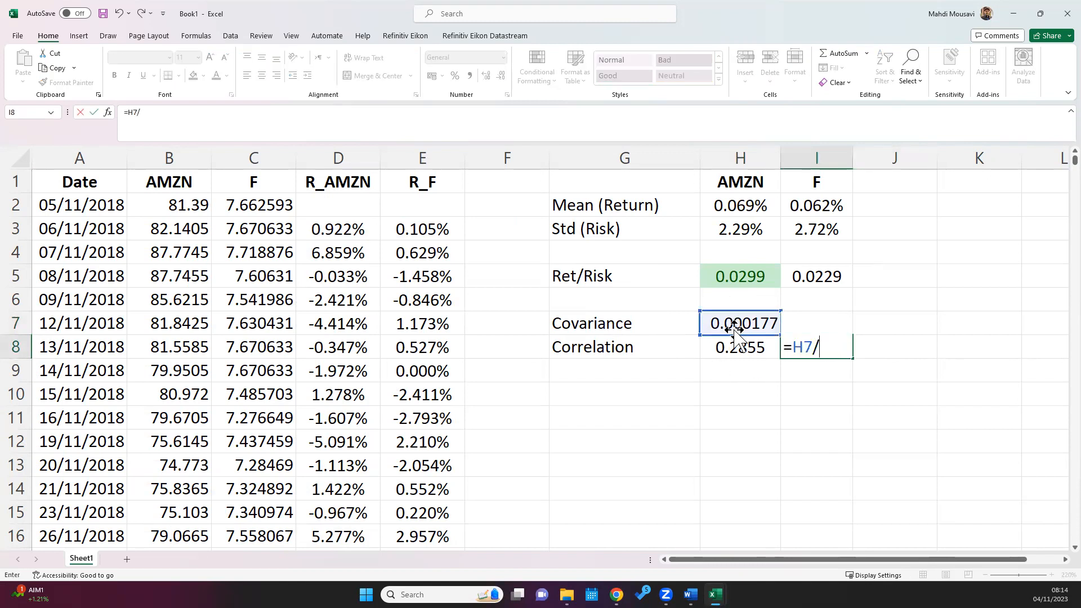
left_click(735, 228)
type("*")
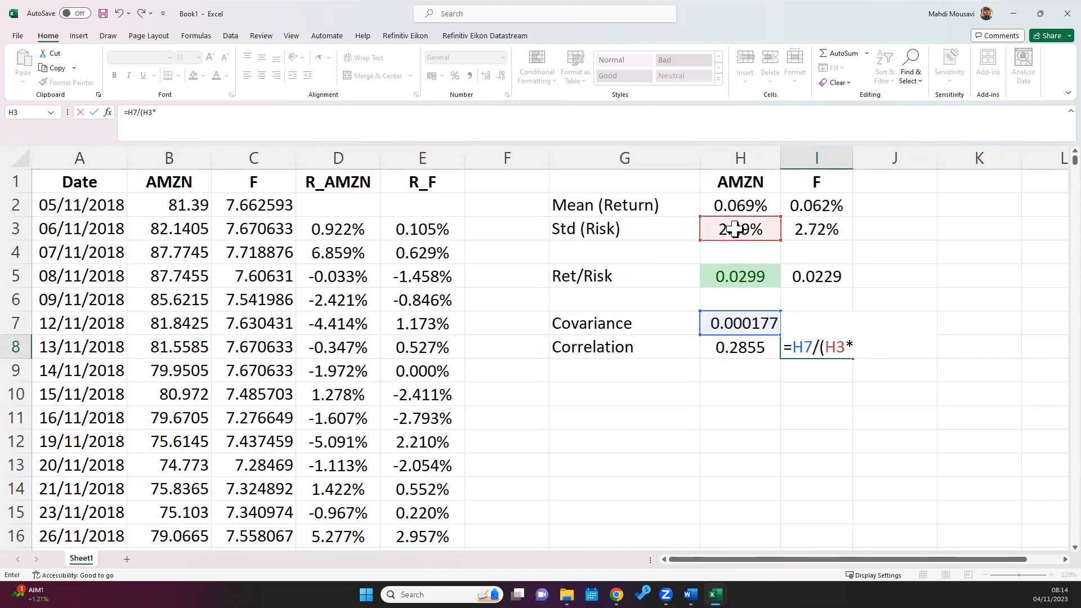
left_click(810, 230)
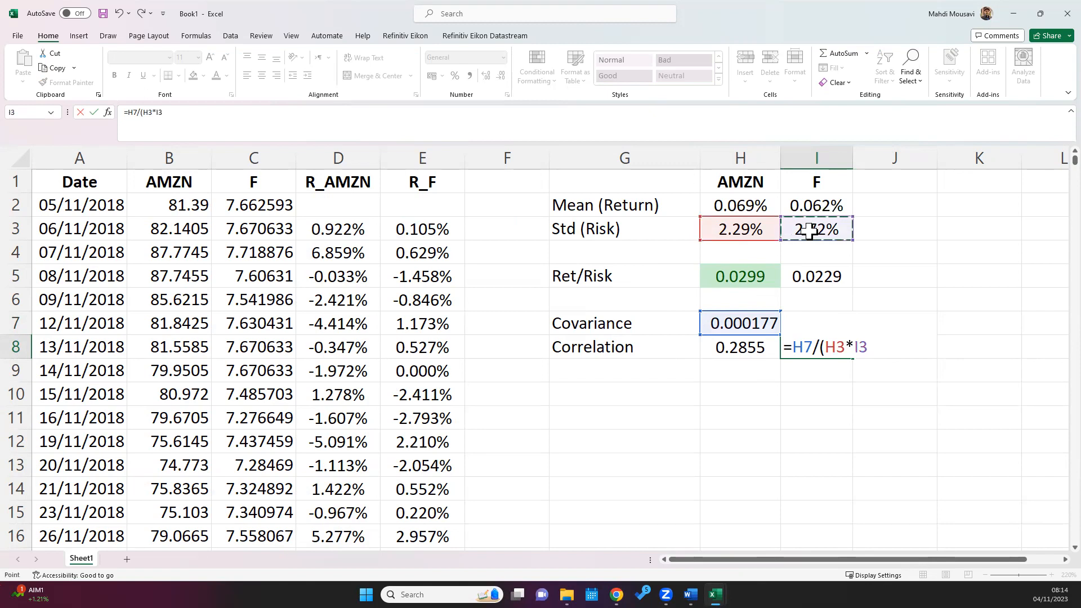
type(")")
key("Return")
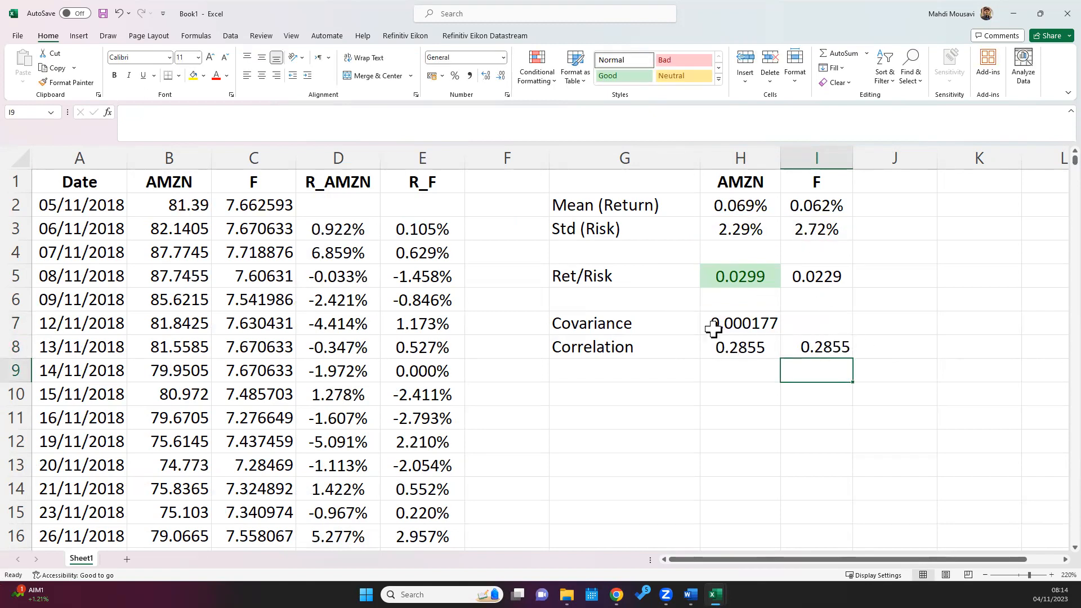
Step: Compare the correlation formulas in H8 and I8, and clear the check formula from I8
double_click(725, 345)
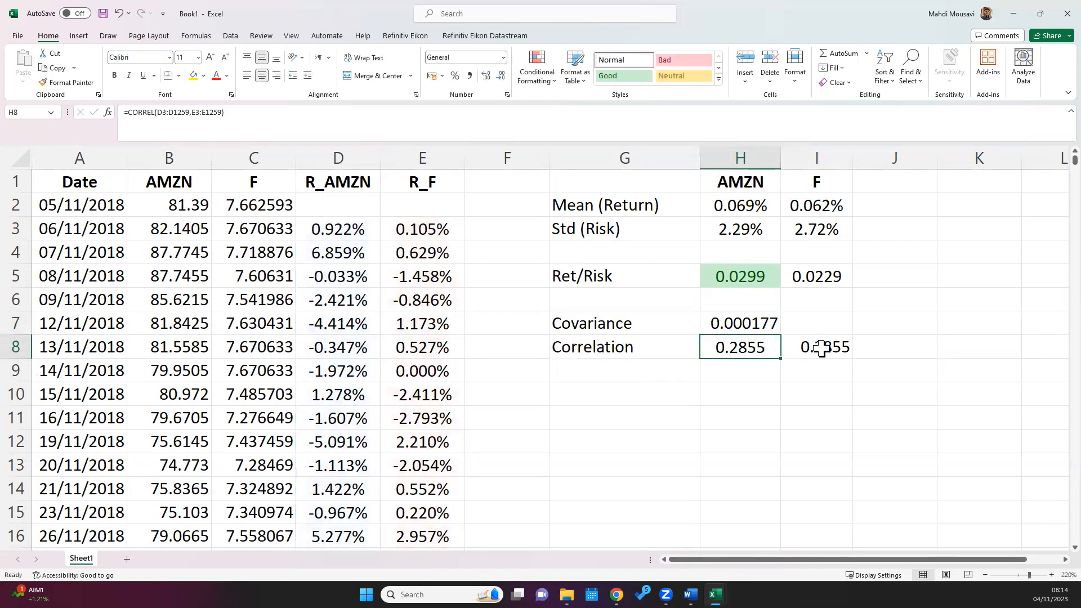
double_click(825, 346)
key("Escape")
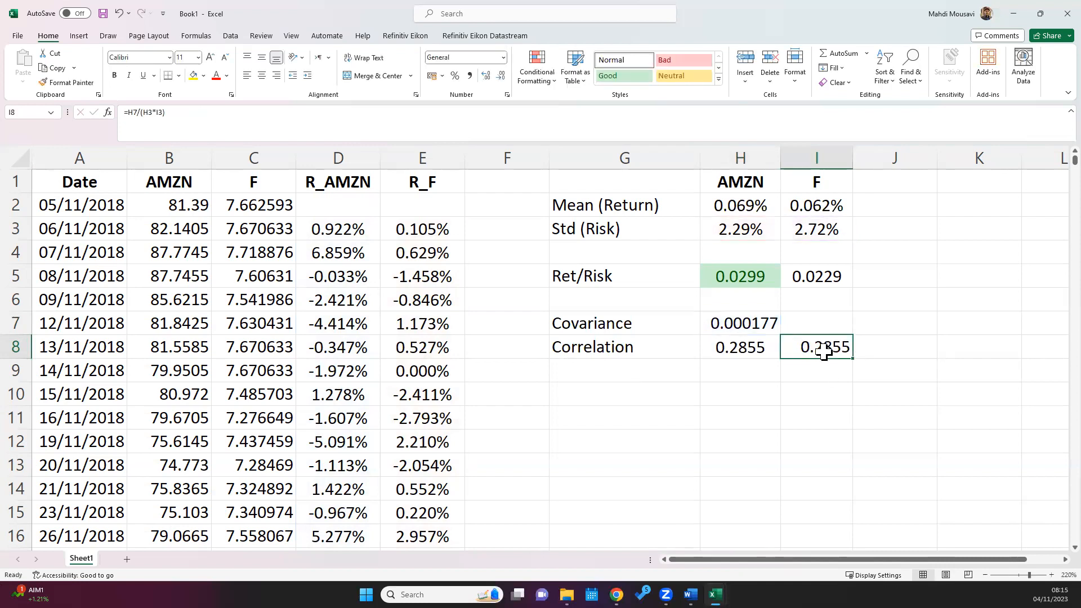
key("Delete")
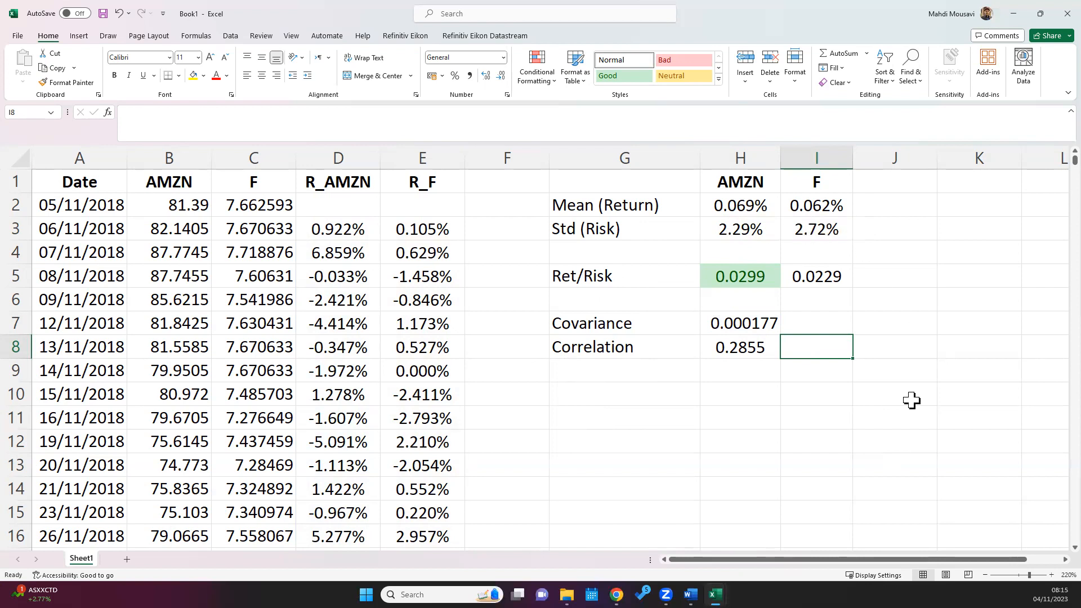
scroll(1047, 565, "right", 2)
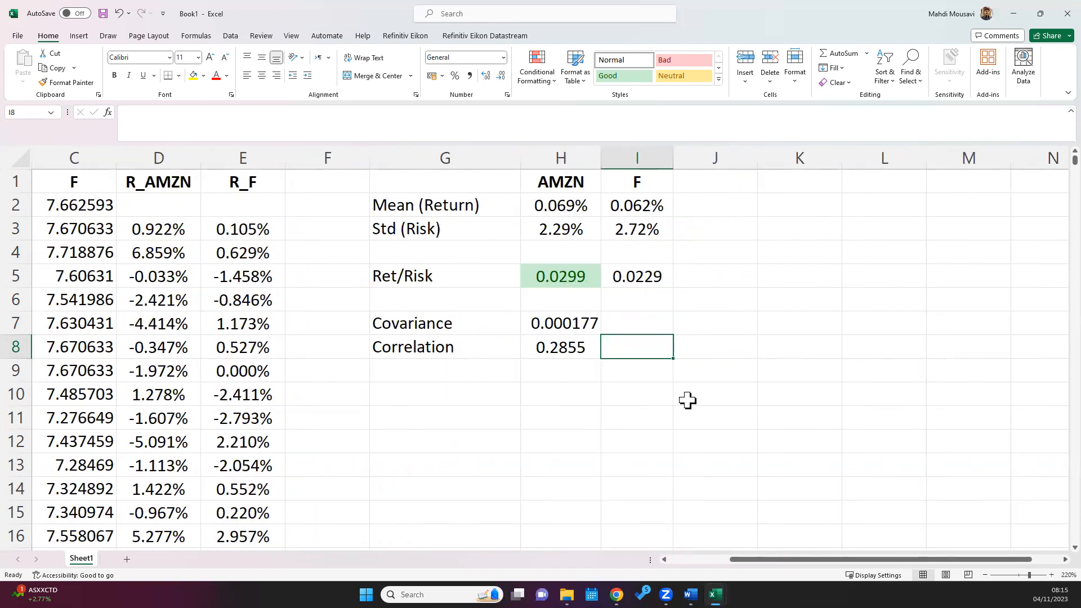
left_click(562, 205)
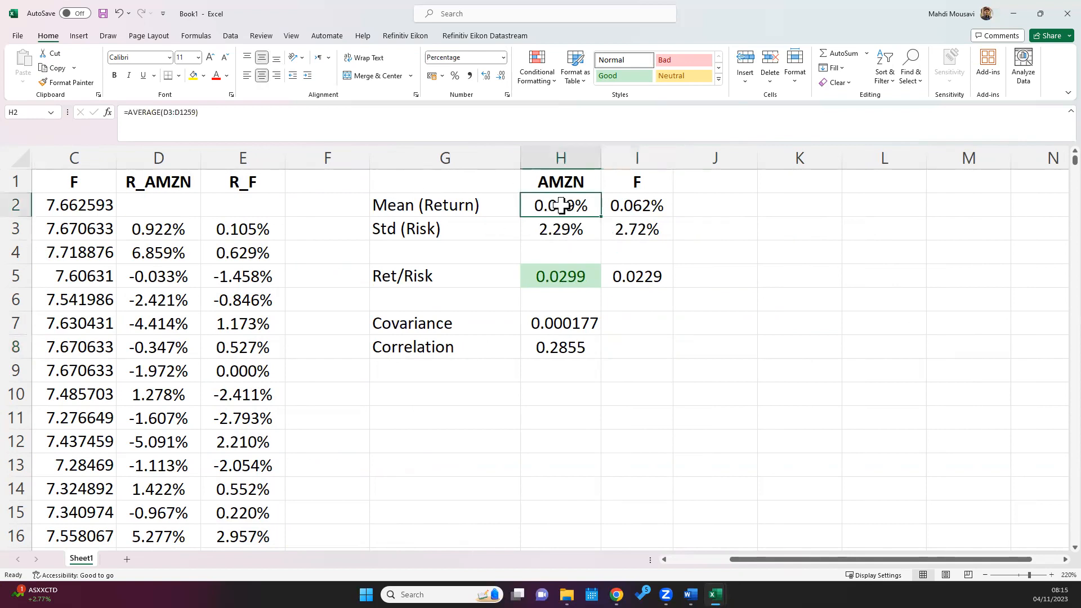
left_click(428, 206)
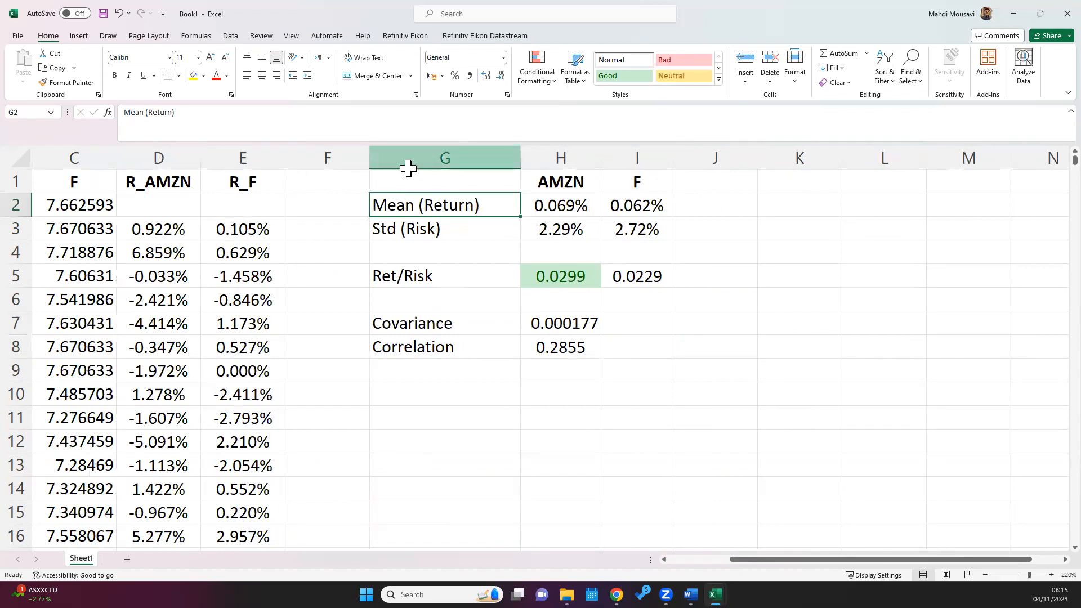
left_click_drag(411, 161, 596, 176)
left_click(714, 194)
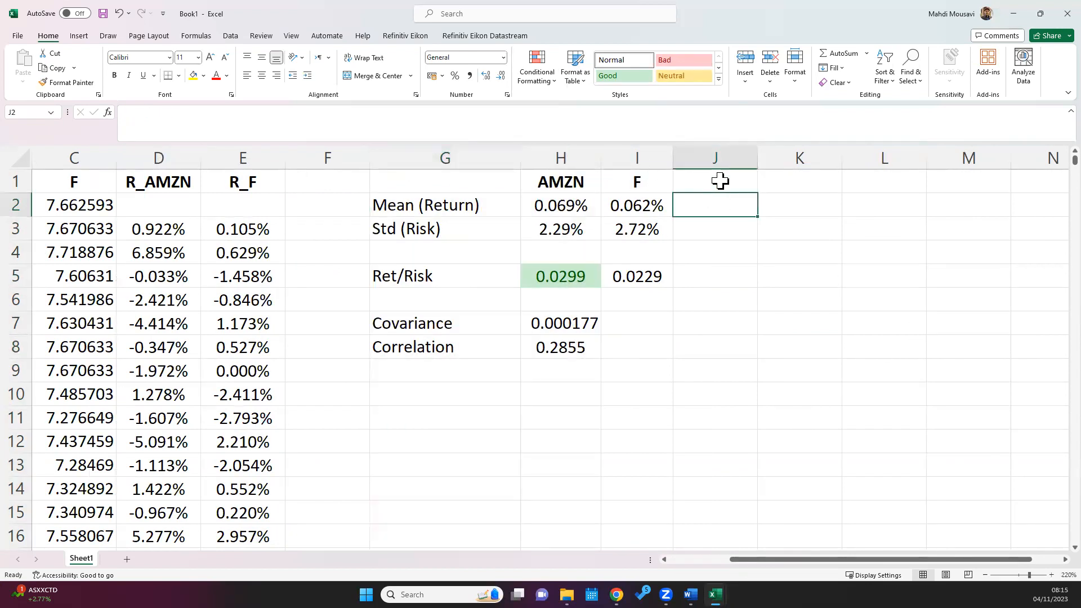
Step: Insert blank cells at G1:K1, shifting the statistics table down one row
type("Y")
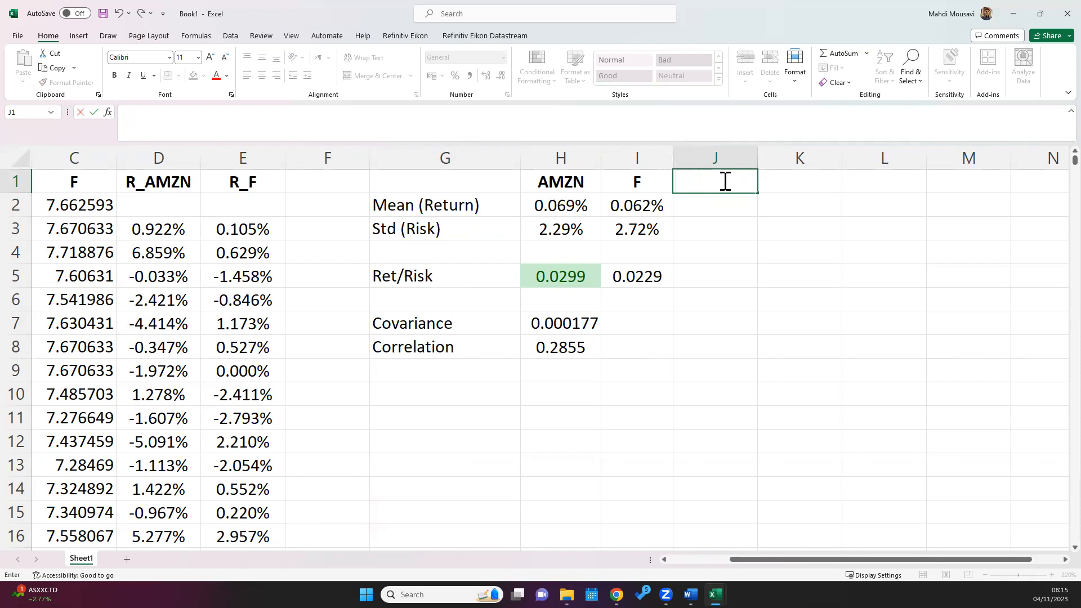
key("Return")
left_click_drag(413, 178, 816, 183)
right_click(817, 181)
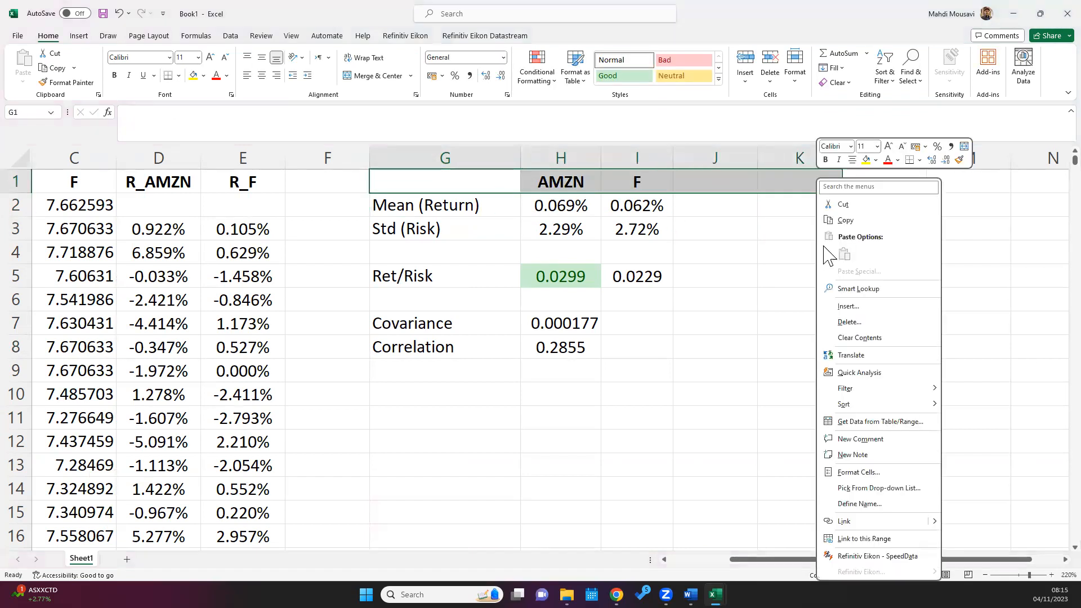
left_click(853, 307)
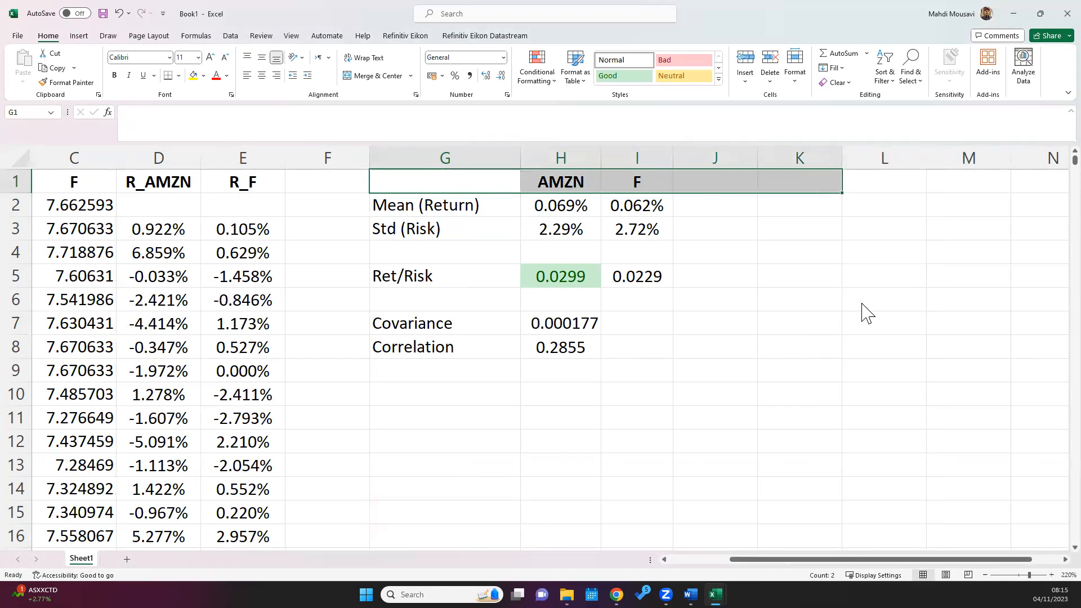
left_click(857, 315)
left_click(838, 354)
Step: Enter the heading "Daily" in H1 and merge and centre it across H1:I1
left_click(569, 179)
mouse_move(568, 179)
left_mouse_down()
mouse_move(637, 189)
mouse_move(556, 178)
left_mouse_up()
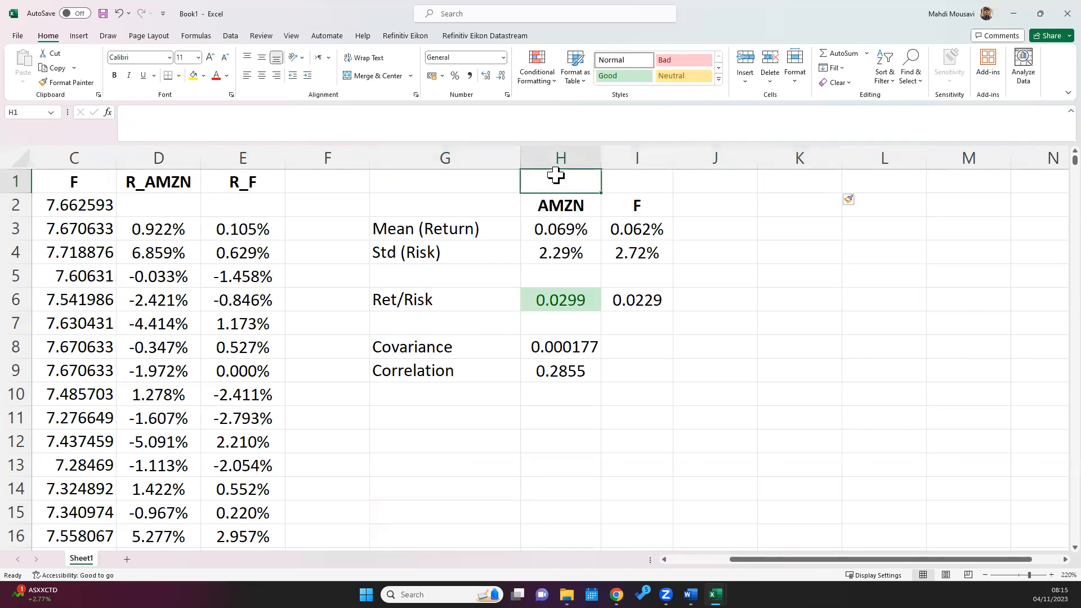
type("Daily")
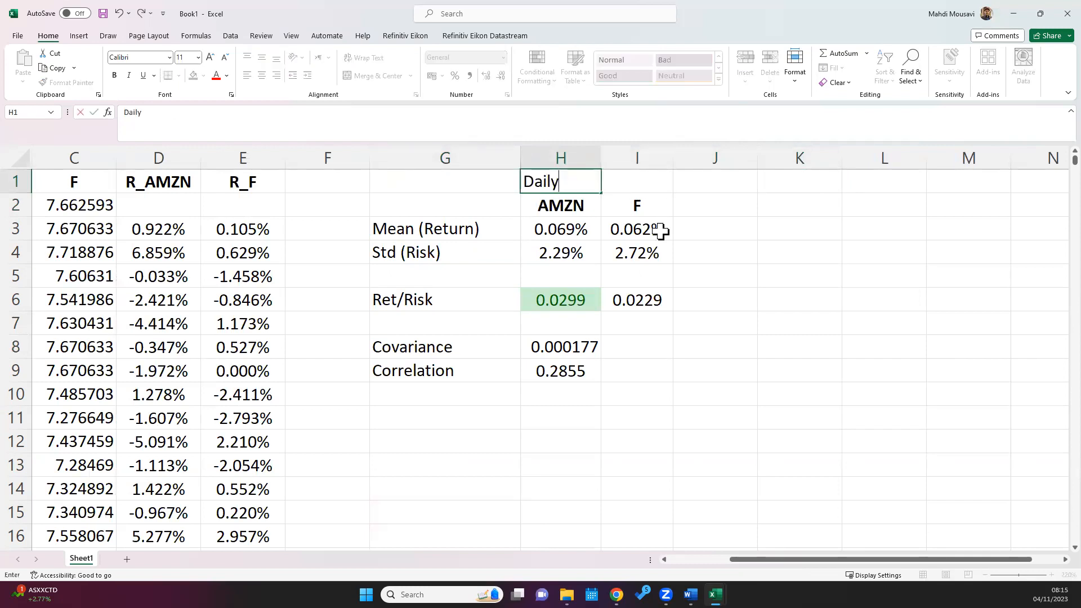
left_click(708, 254)
left_click_drag(592, 186, 616, 184)
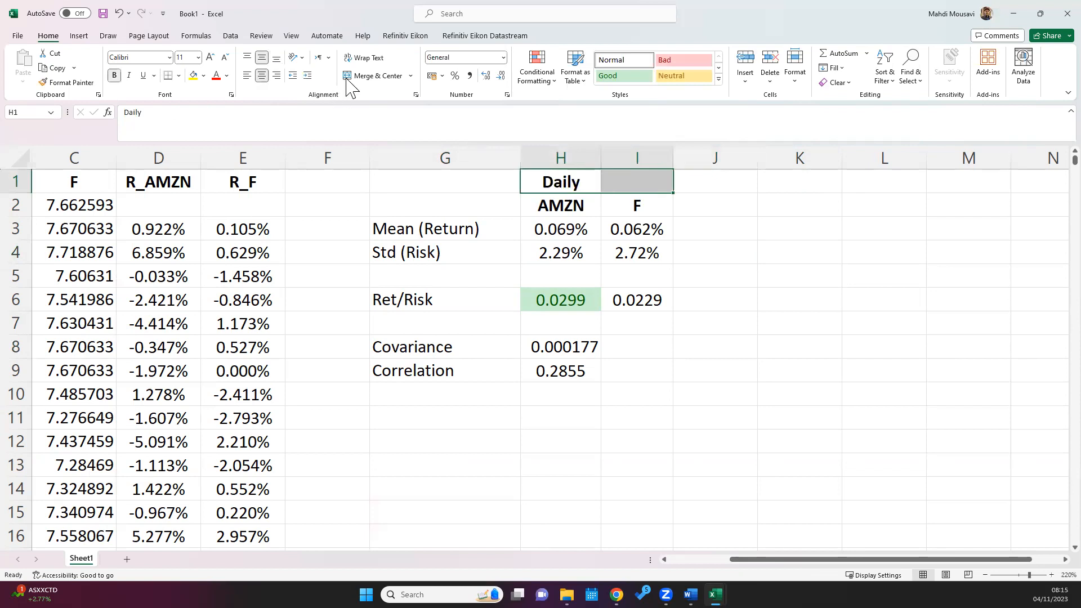
left_click(374, 75)
Step: Enter the heading "Yearly" in J1 and merge and centre it across J1:K1
left_click(731, 185)
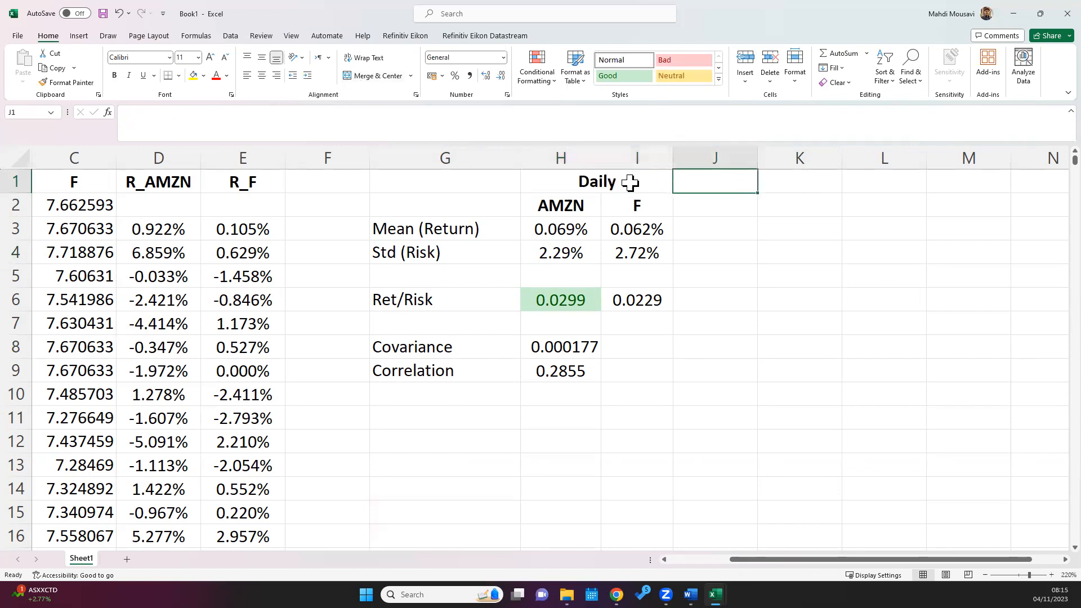
type("Yar")
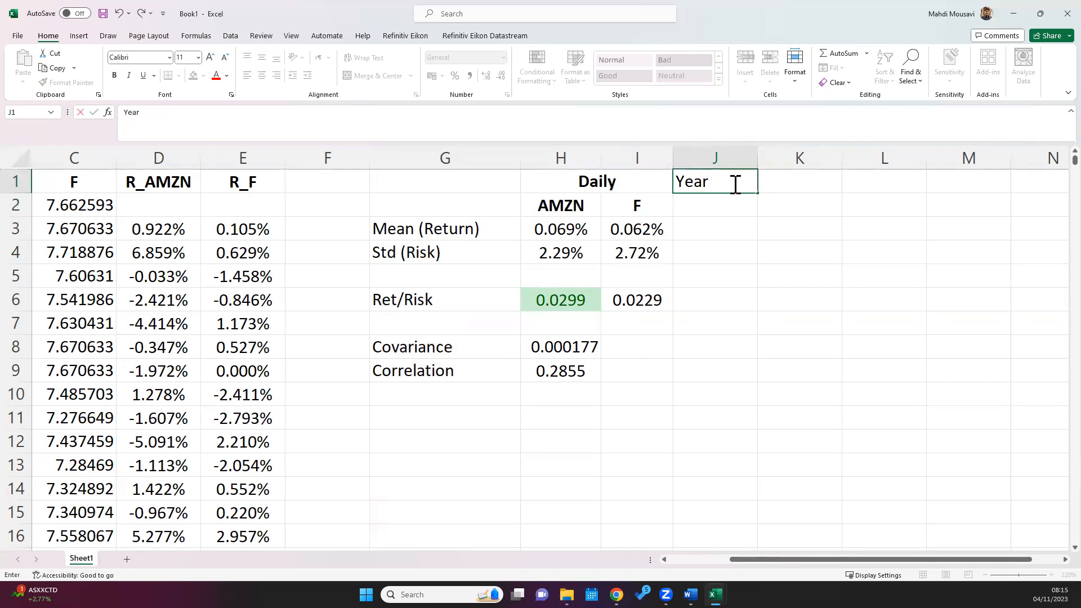
key("Return")
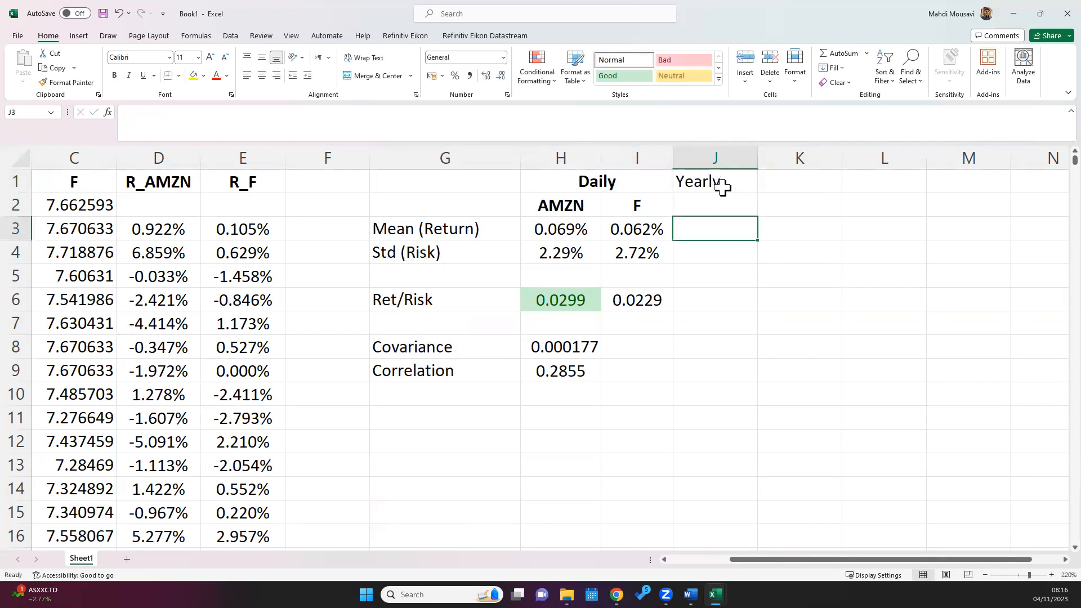
left_click_drag(755, 182, 782, 183)
left_click(374, 76)
Step: Copy the AMZN and F column labels from H2:I2 to J2:K2 under the yearly heading
left_click_drag(563, 201, 620, 205)
key("ctrl+c")
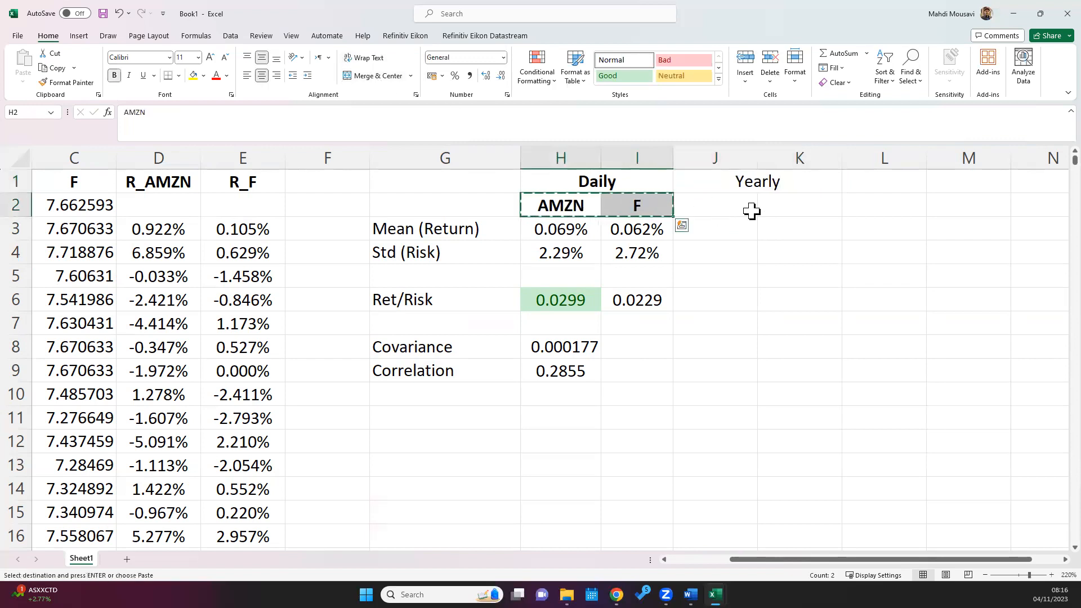
left_click_drag(752, 209, 799, 204)
key("ctrl+v")
key("Escape")
left_click(725, 231)
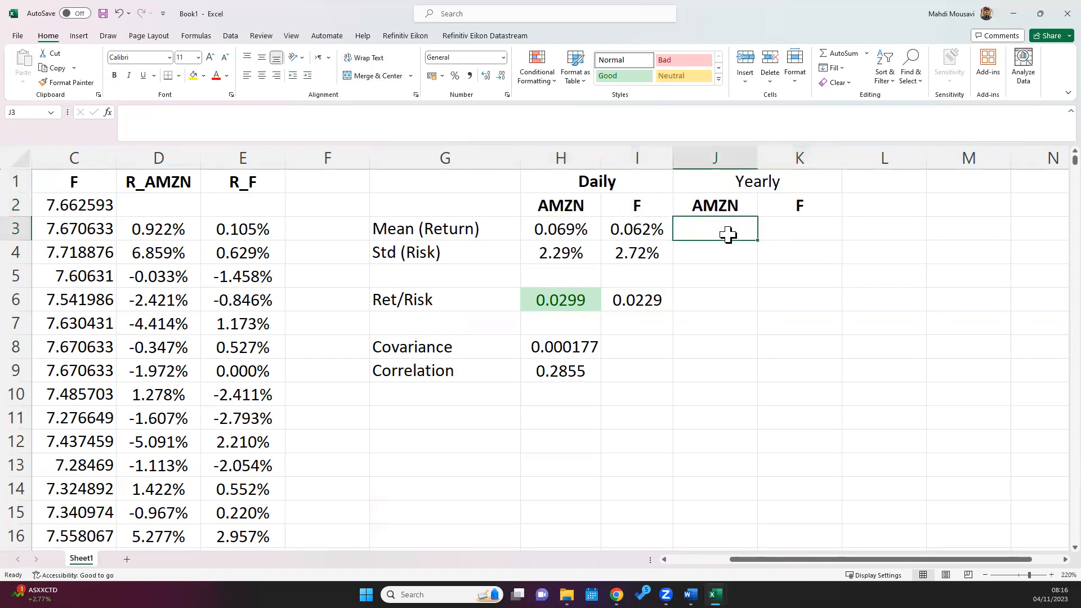
type("=")
key("Right")
key("Left")
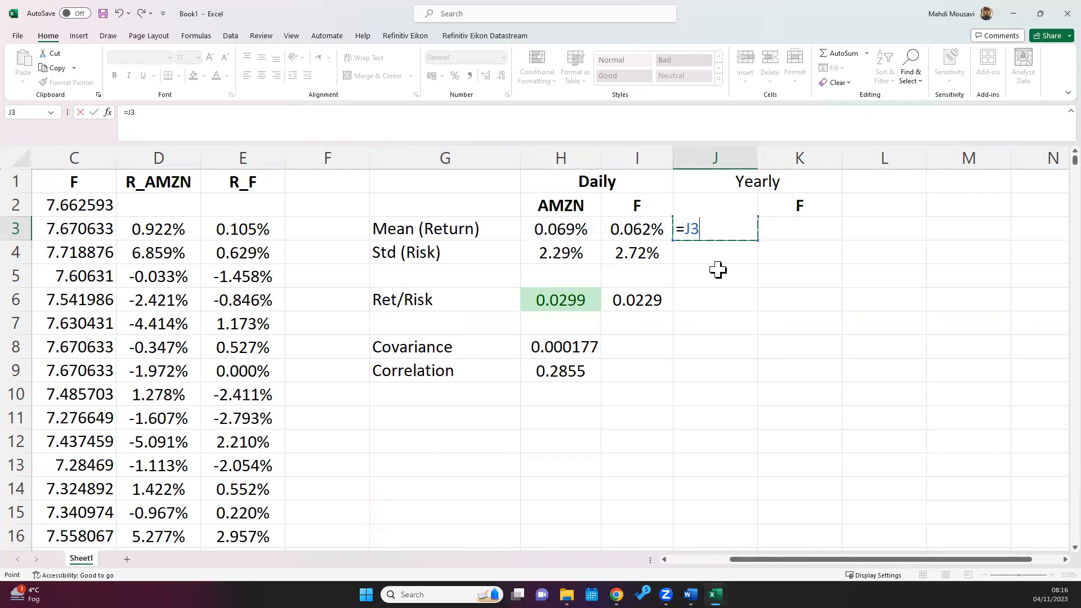
key("Escape")
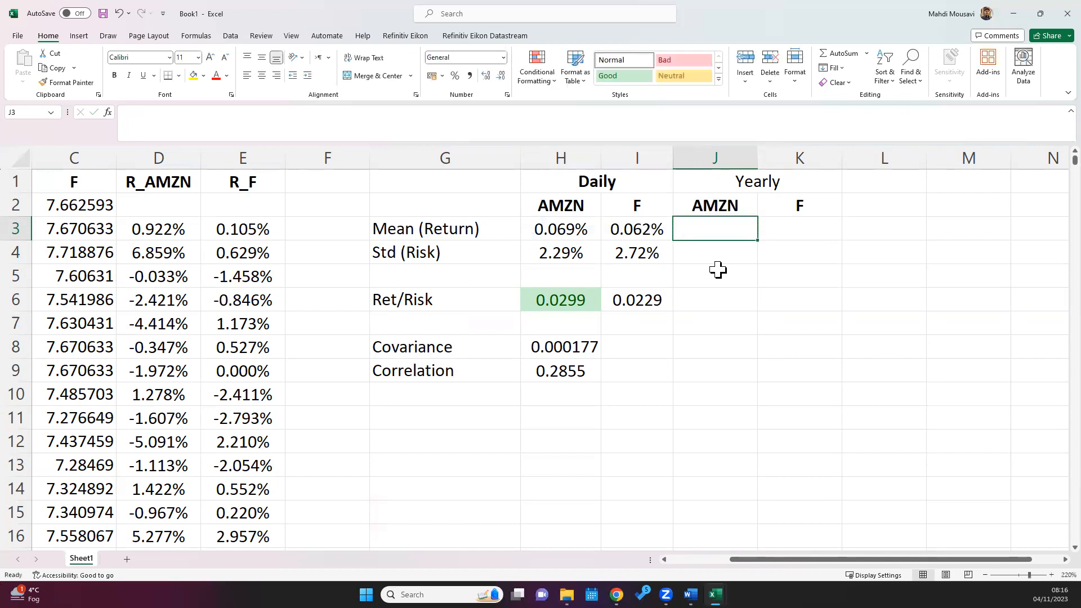
Step: Calculate Amazon's yearly mean return in J3 with the formula =H3*252
type("=")
key("Left")
key("Left")
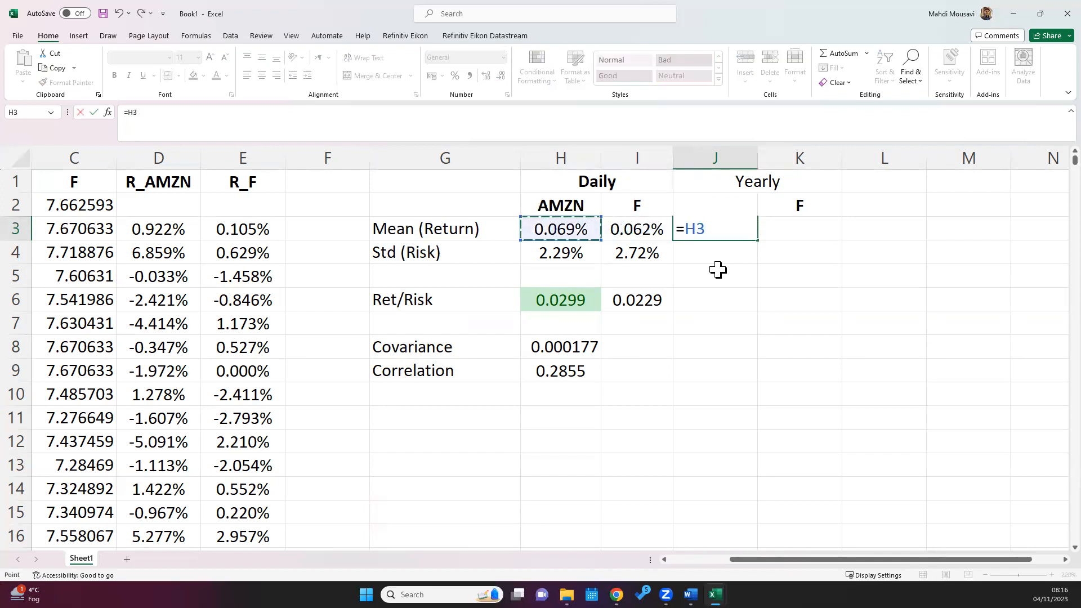
type("*252")
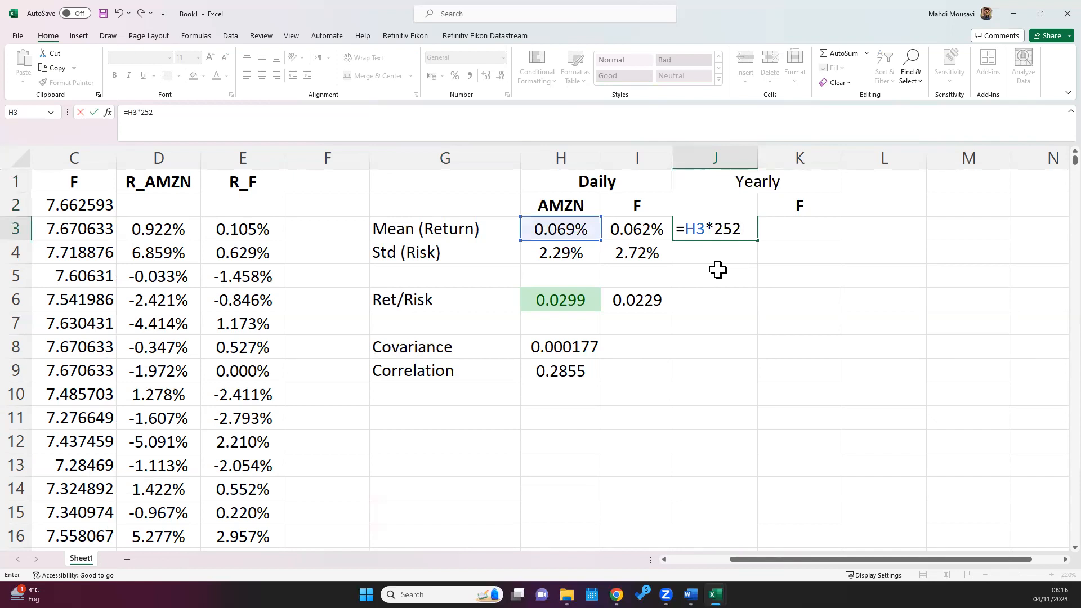
key("Return")
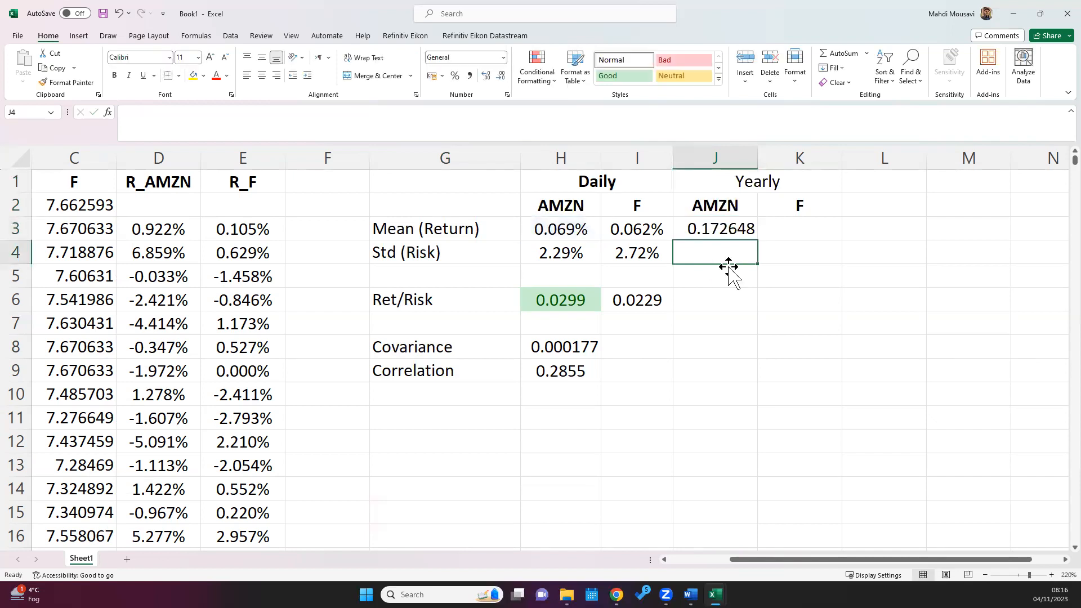
Step: Format Amazon's yearly mean in J3 as a percentage with two decimals and centre it
left_click(719, 227)
left_click(455, 75)
left_click(485, 75)
left_click(485, 76)
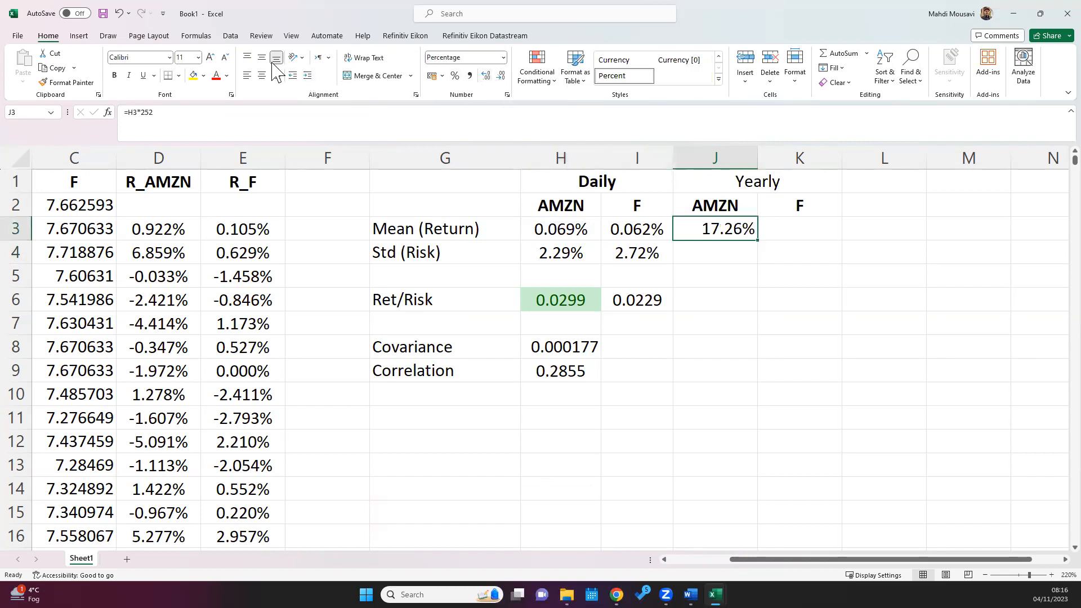
left_click(262, 78)
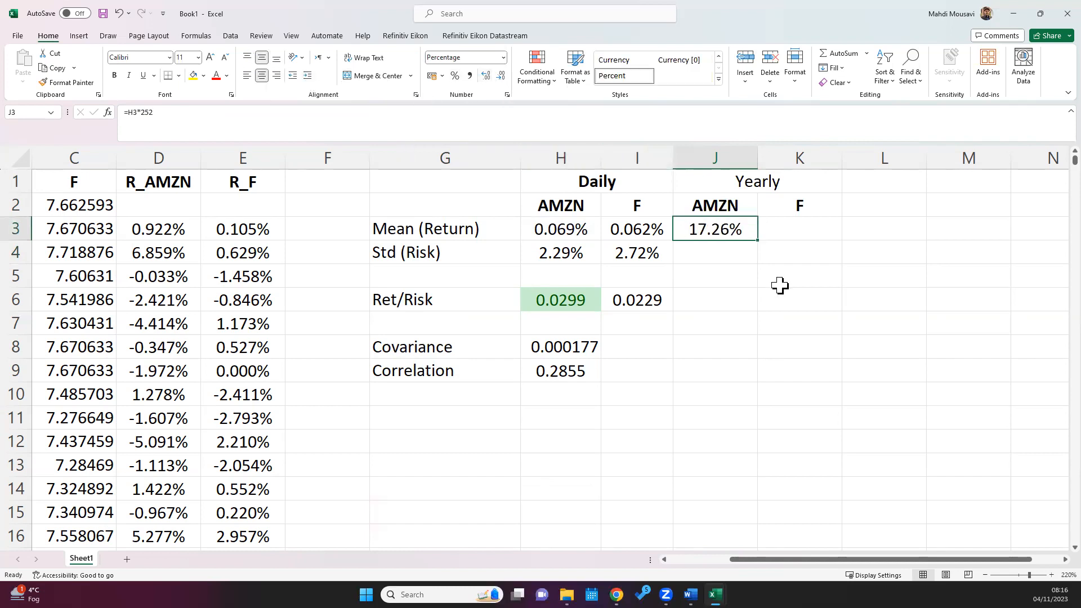
Step: Extend the yearly mean formula from J3 to K3 for Ford
left_click(788, 231)
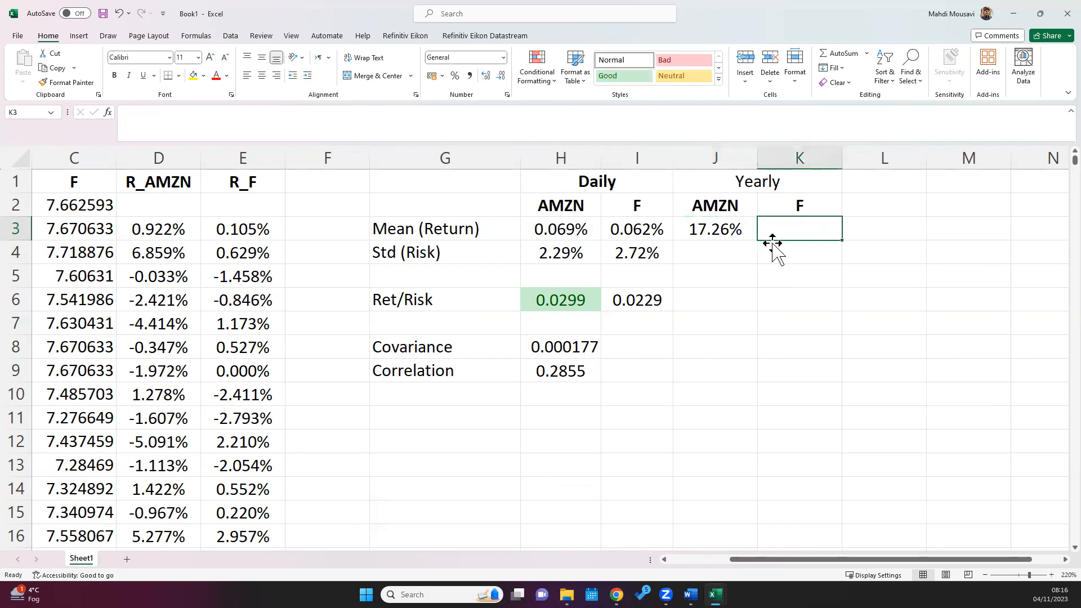
left_click(751, 236)
left_click_drag(758, 240, 816, 251)
Step: Calculate Amazon's yearly standard deviation in J4 with the formula =H4*SQRT(252)
left_click(715, 253)
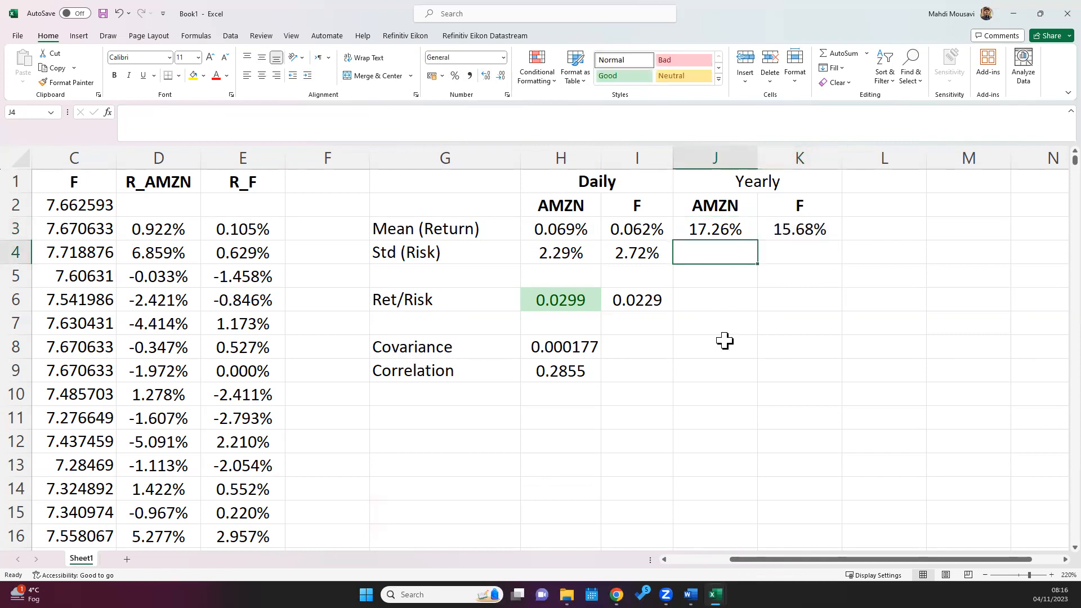
type("=")
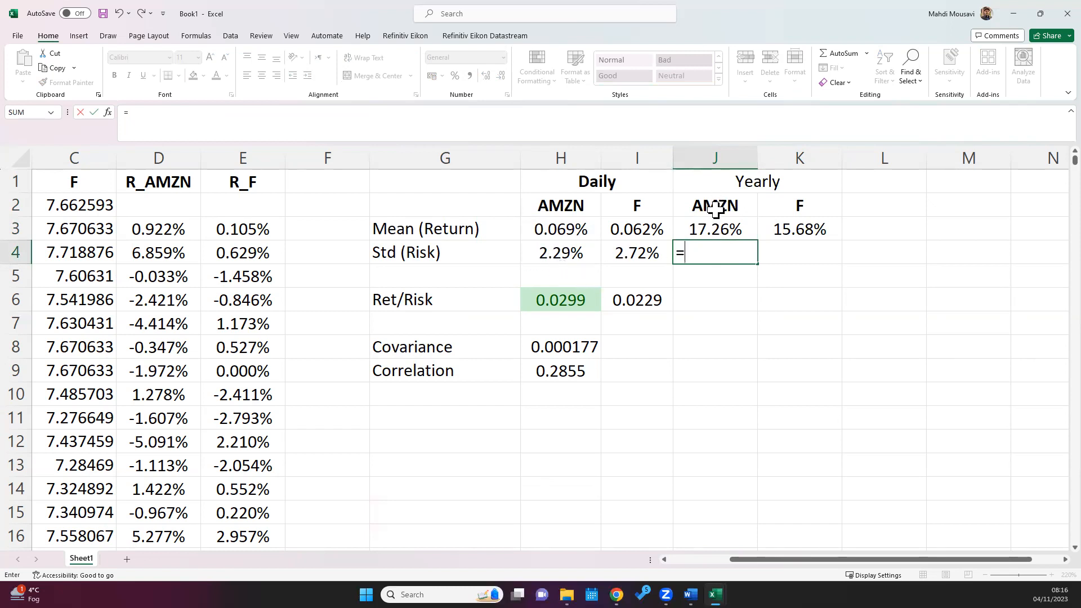
left_click(549, 248)
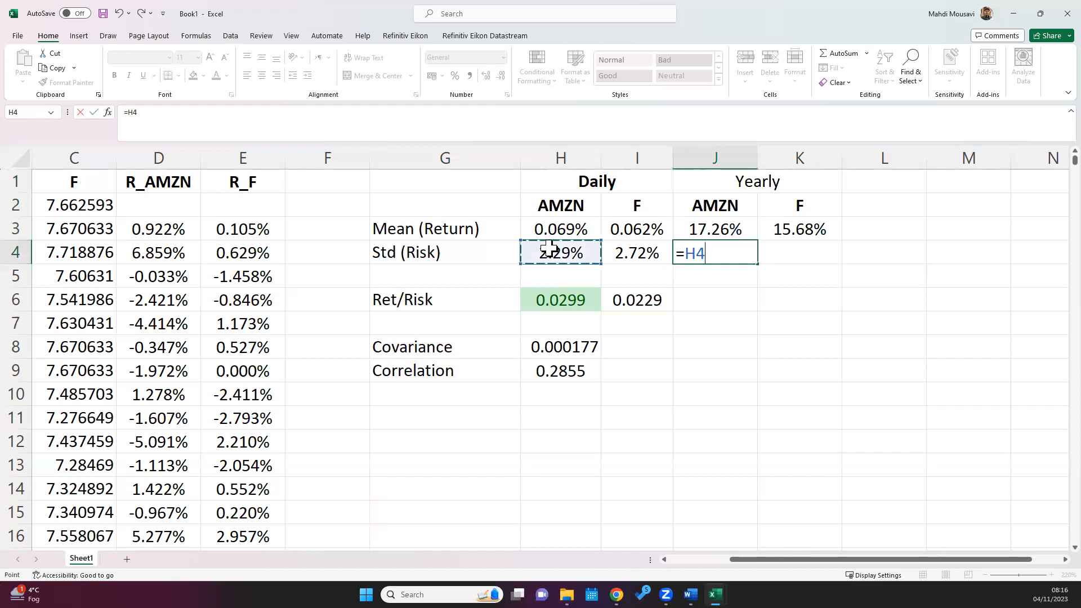
type("*")
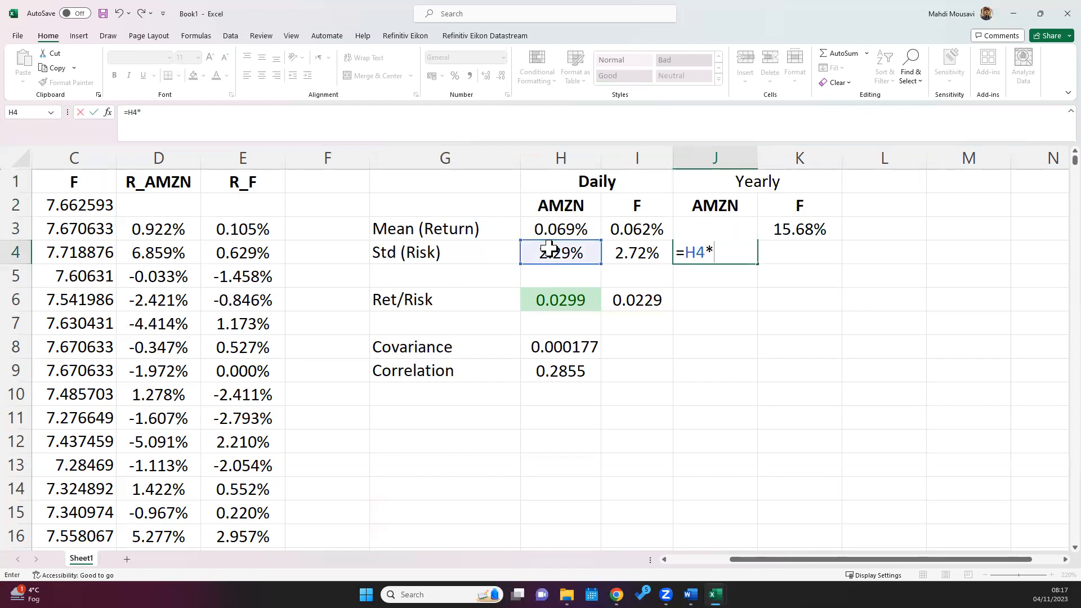
type("sq")
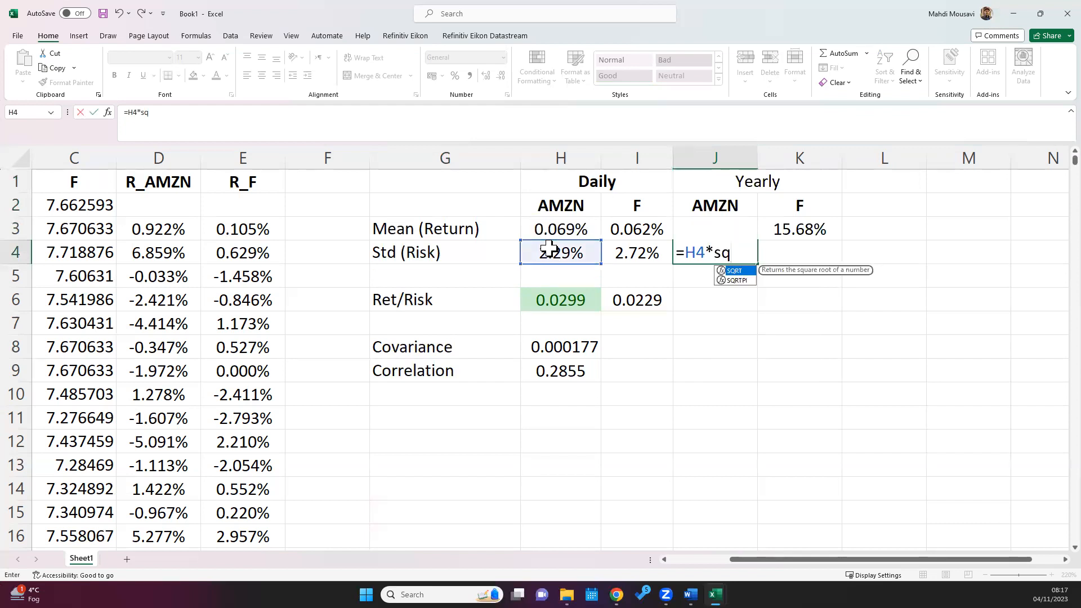
double_click(738, 270)
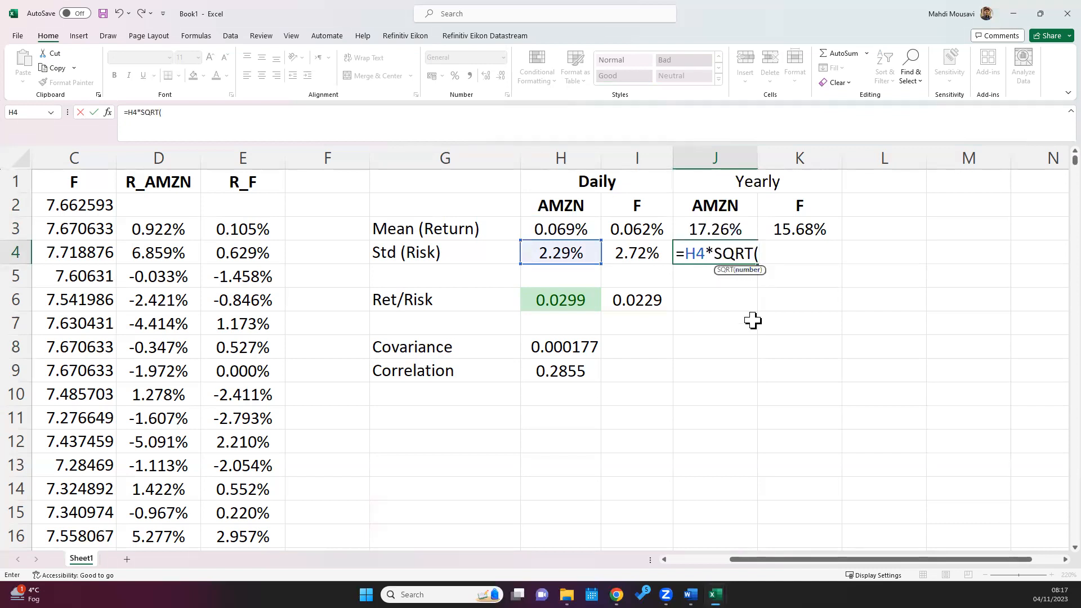
type("25")
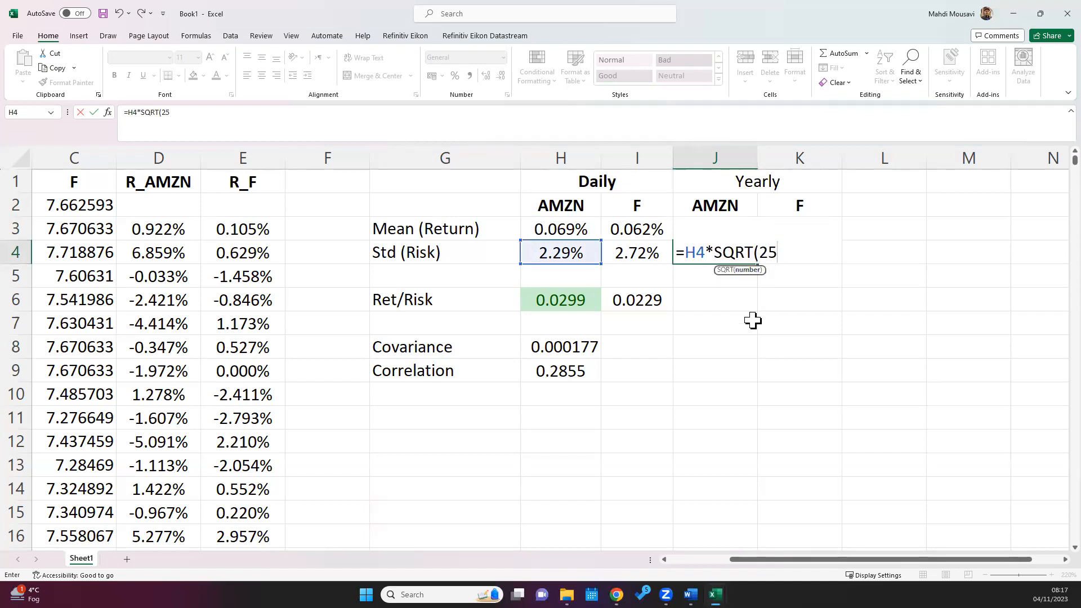
type("2)")
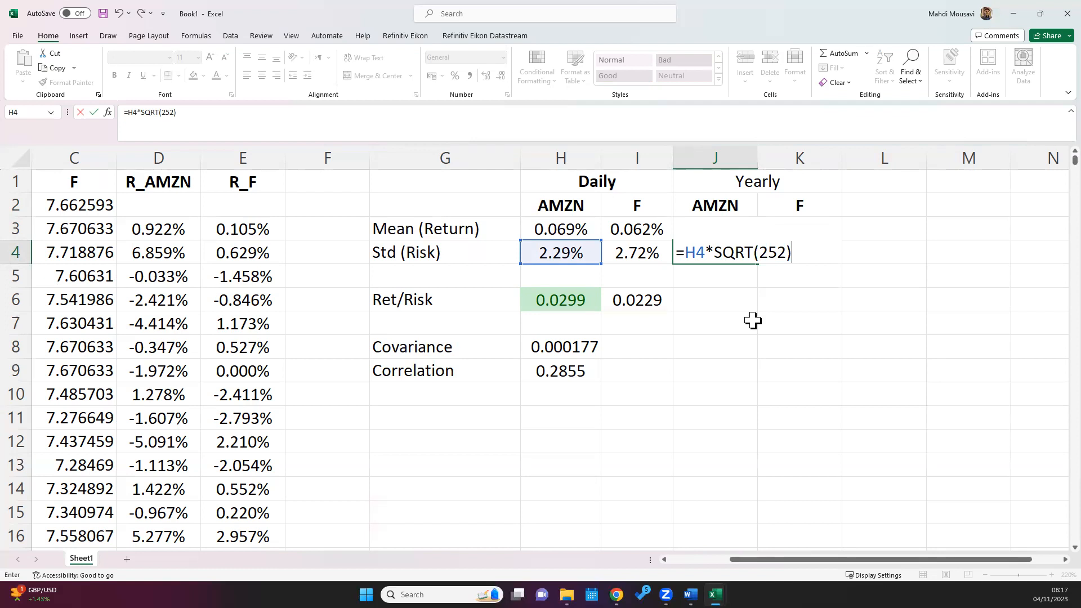
key("Return")
Step: Format Amazon's yearly standard deviation in J4 as a percentage with two decimals and centre it
left_click(726, 254)
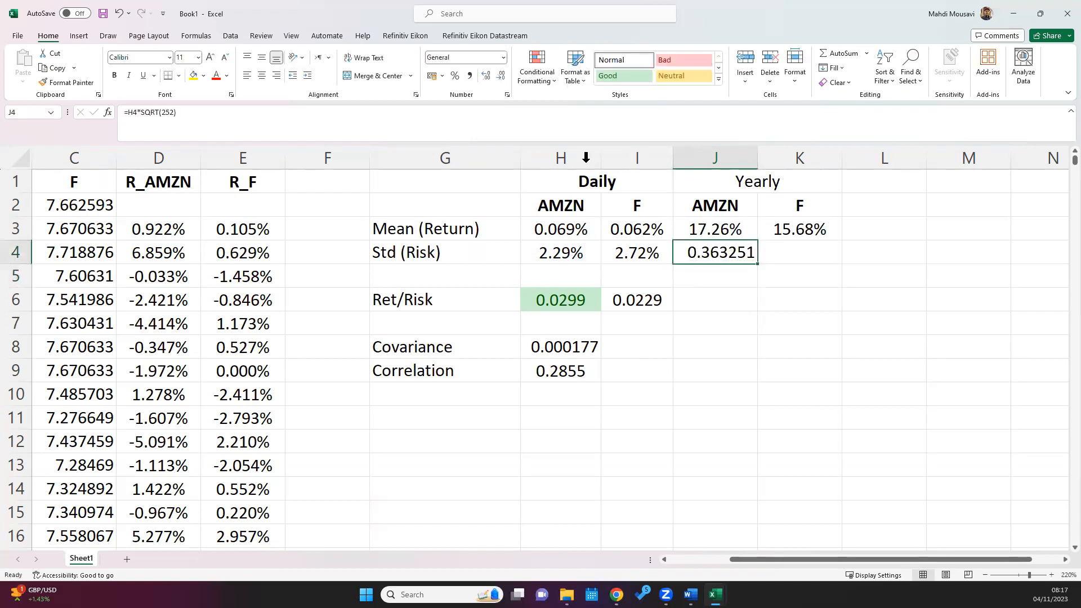
left_click(455, 75)
left_click(486, 76)
left_click(486, 75)
left_click(262, 57)
left_click(262, 75)
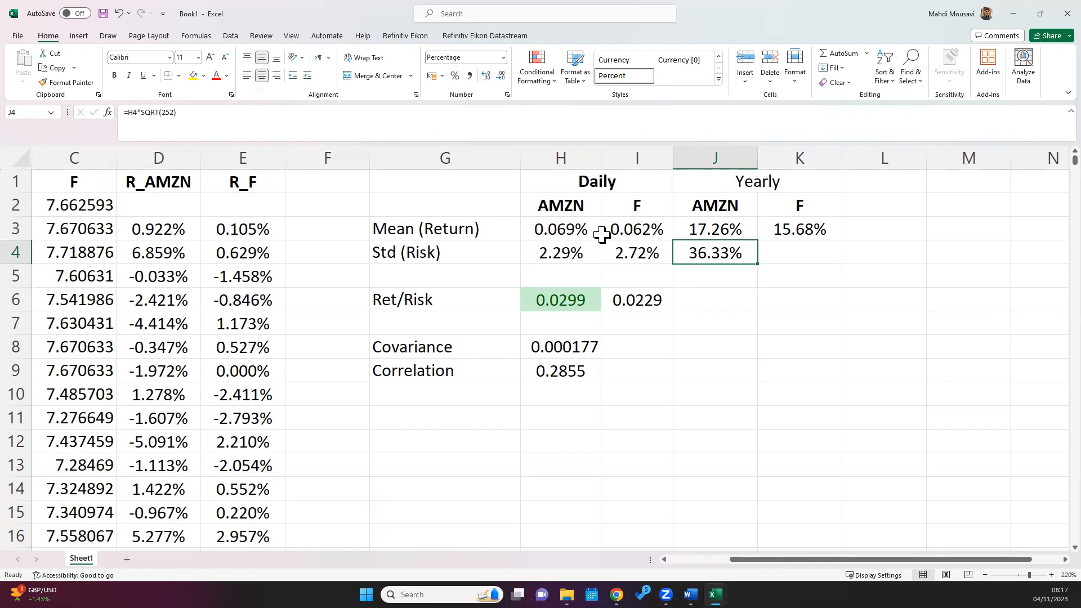
Step: Extend the yearly standard deviation formula from J4 to K4 and check Ford's yearly formulas in K3 and K4
left_click_drag(760, 265, 816, 276)
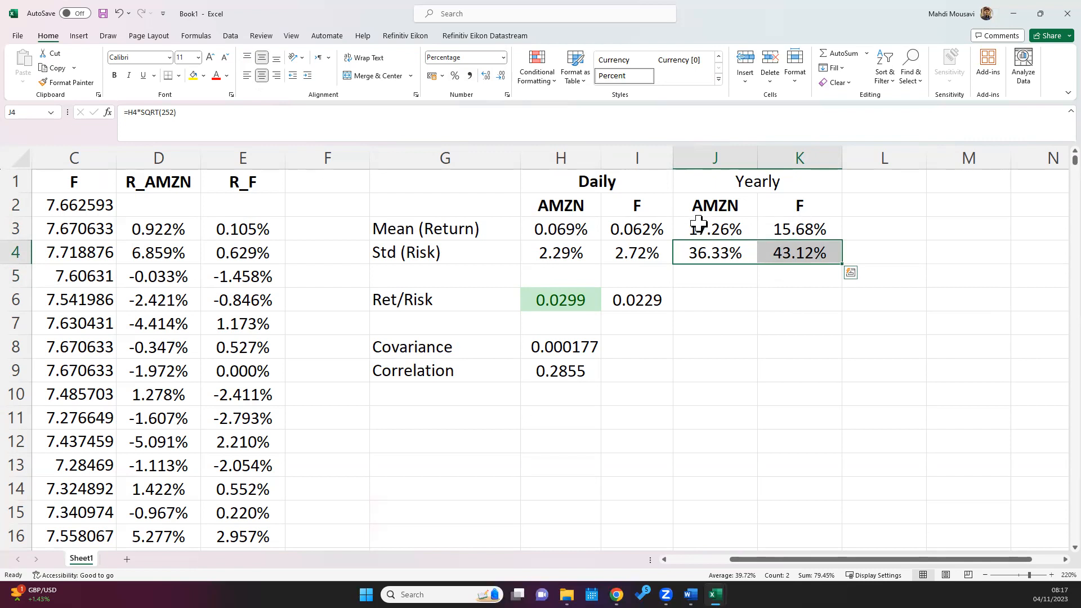
left_click(789, 291)
left_click(799, 231)
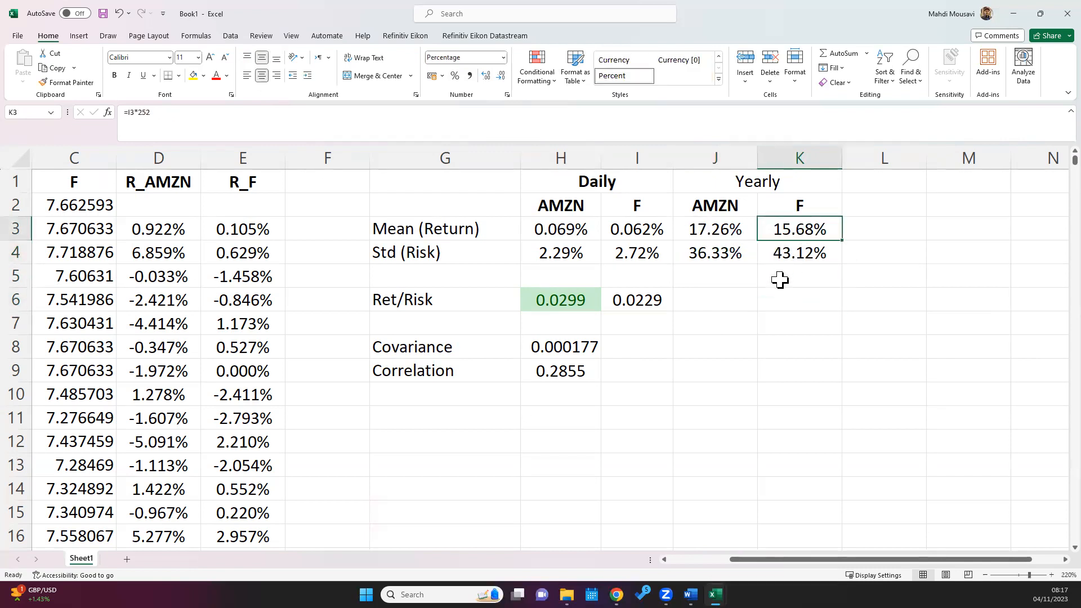
left_click(802, 254)
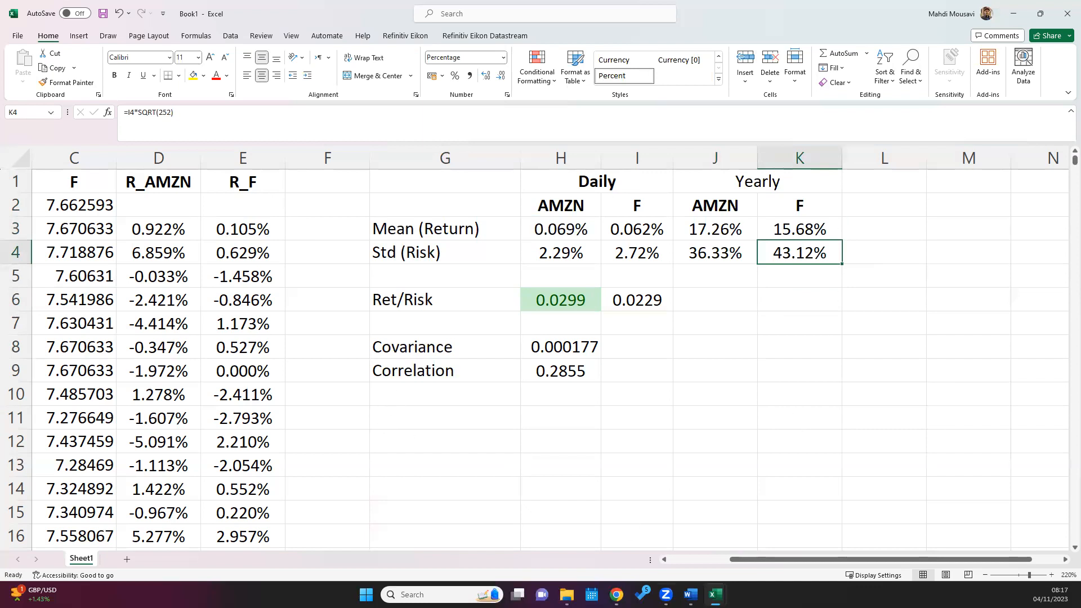
left_click(666, 594)
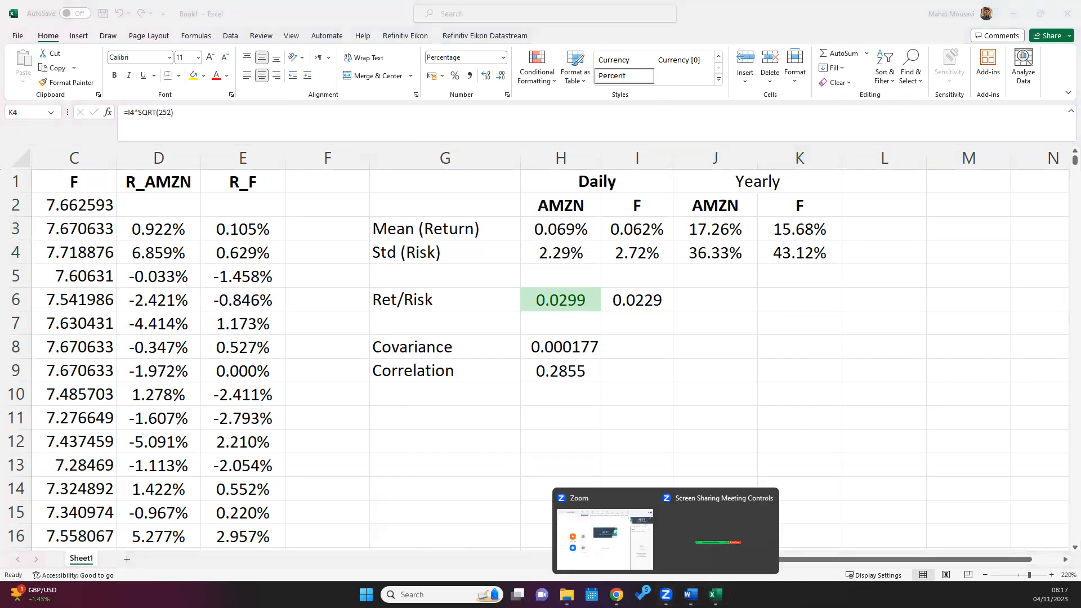
left_click(691, 523)
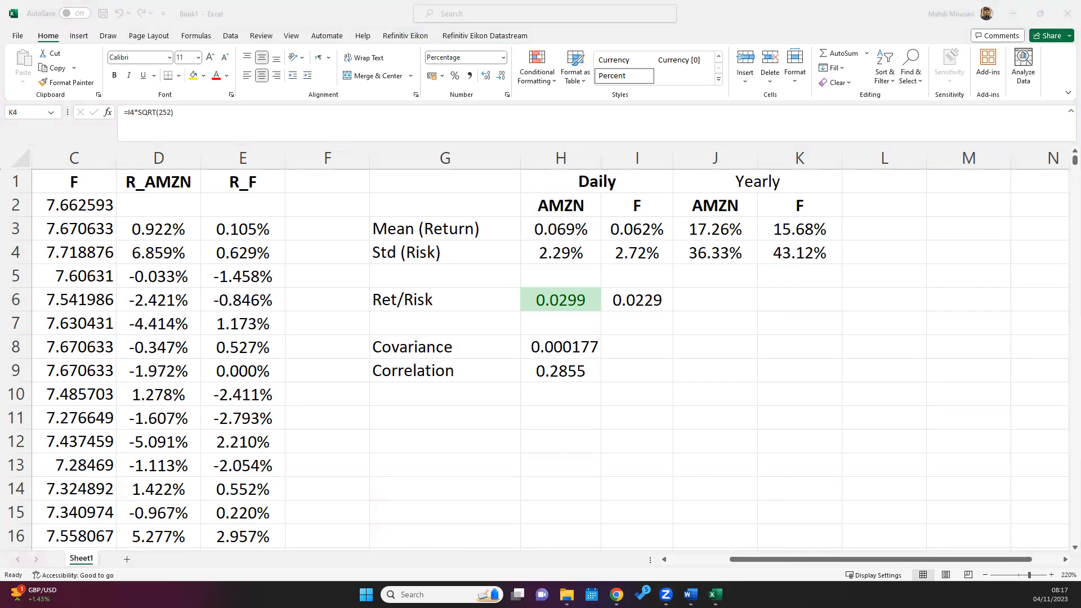